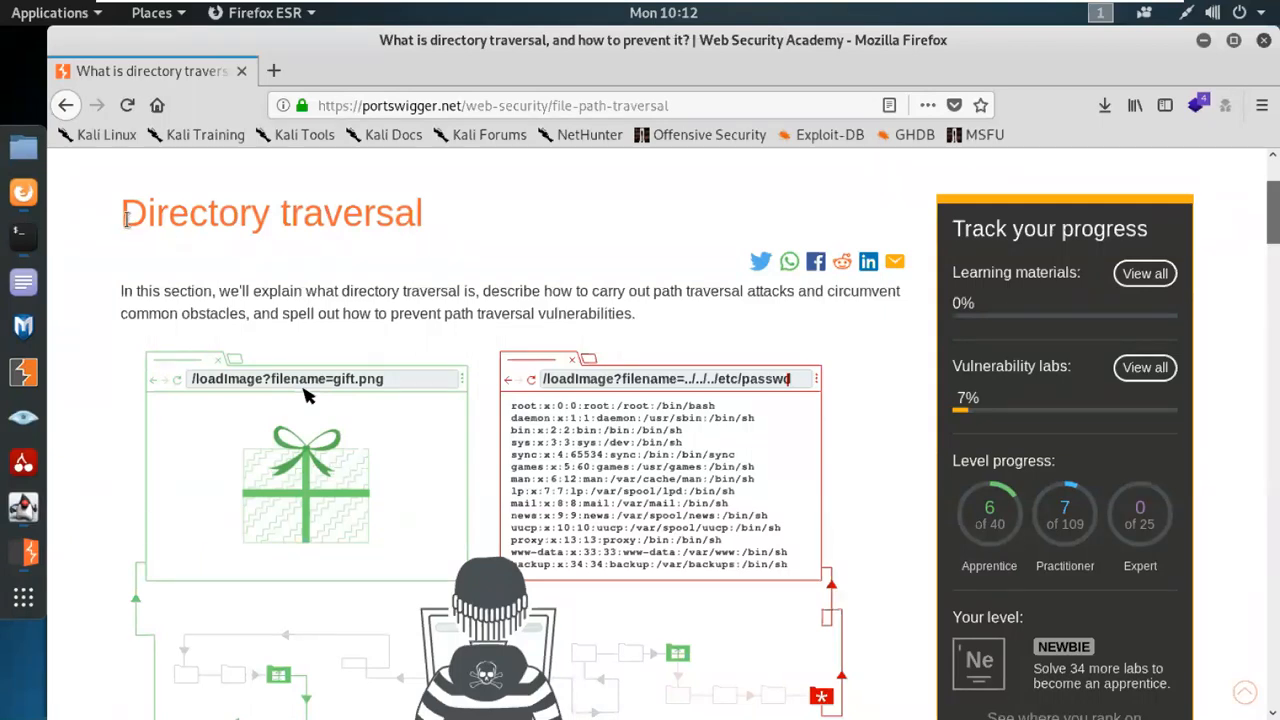
Step: Examine the Directory traversal introduction and its illustration comparing a normal image request with a path traversal request
{"action": "left_click_drag", "start_coordinate": [123, 217], "coordinate": [452, 220]}
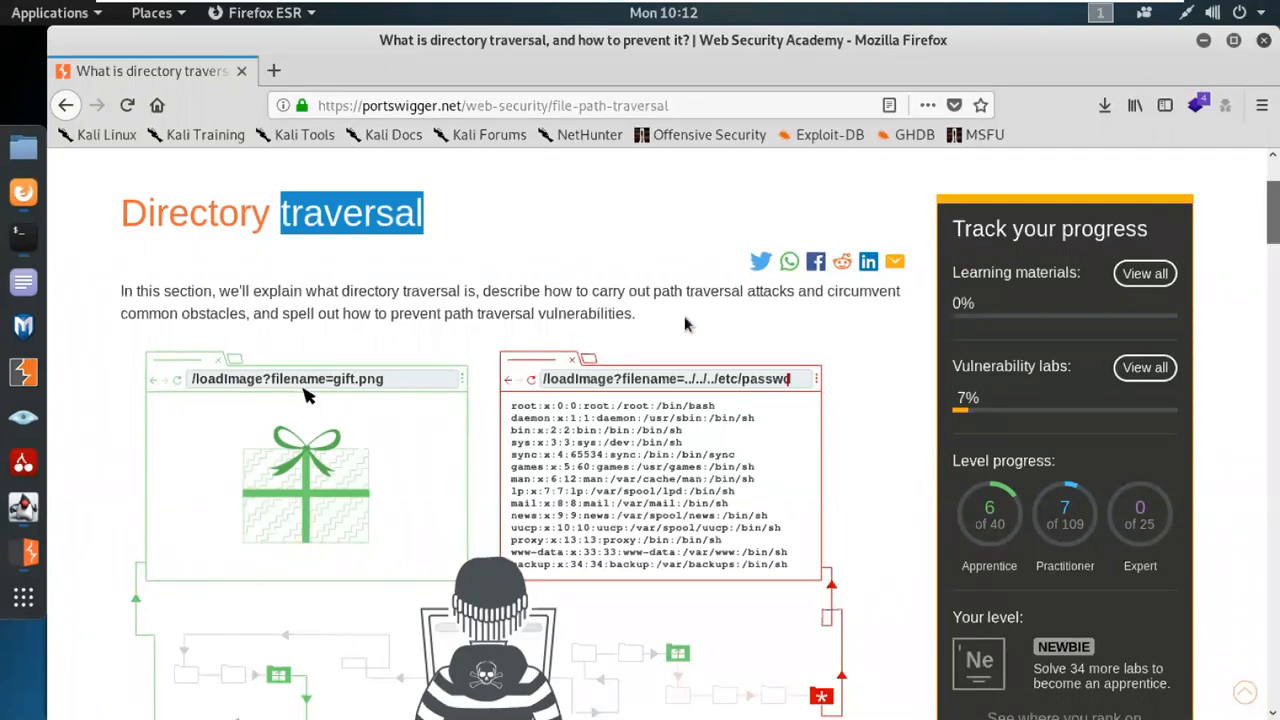
{"action": "scroll", "coordinate": [651, 375], "scroll_direction": "down", "scroll_amount": 1}
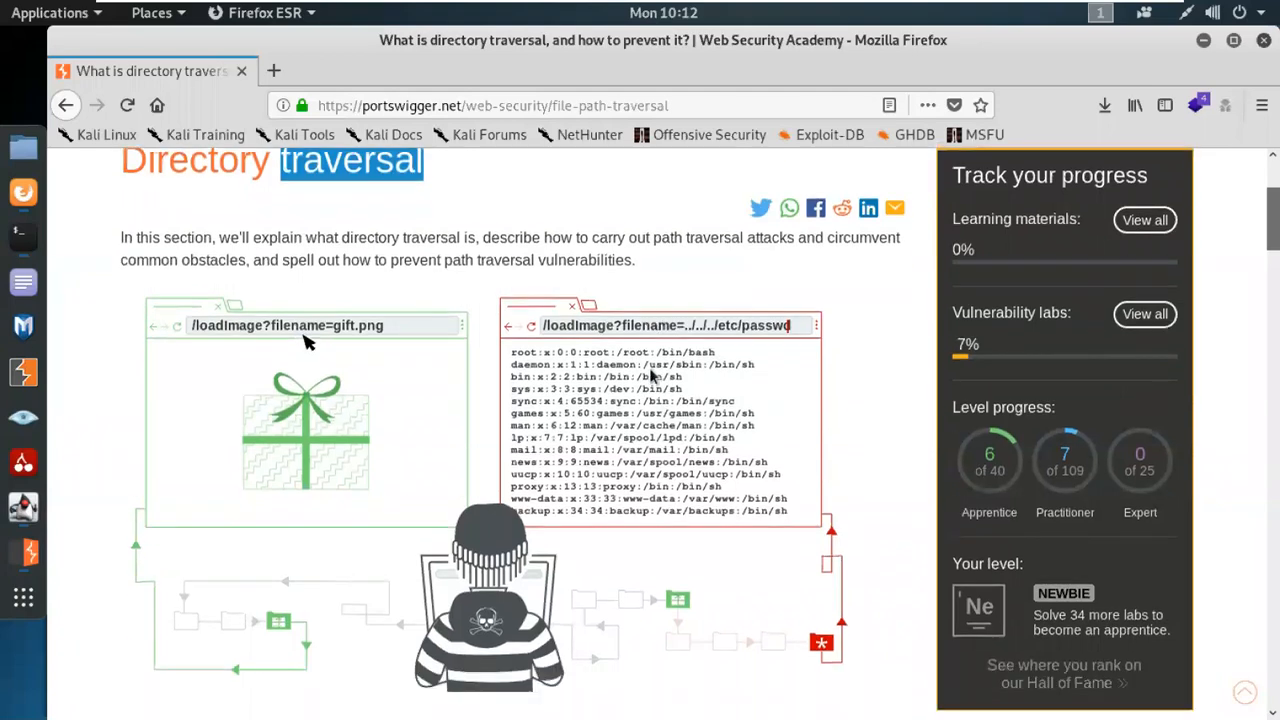
{"action": "scroll", "coordinate": [651, 375], "scroll_direction": "up", "scroll_amount": 1}
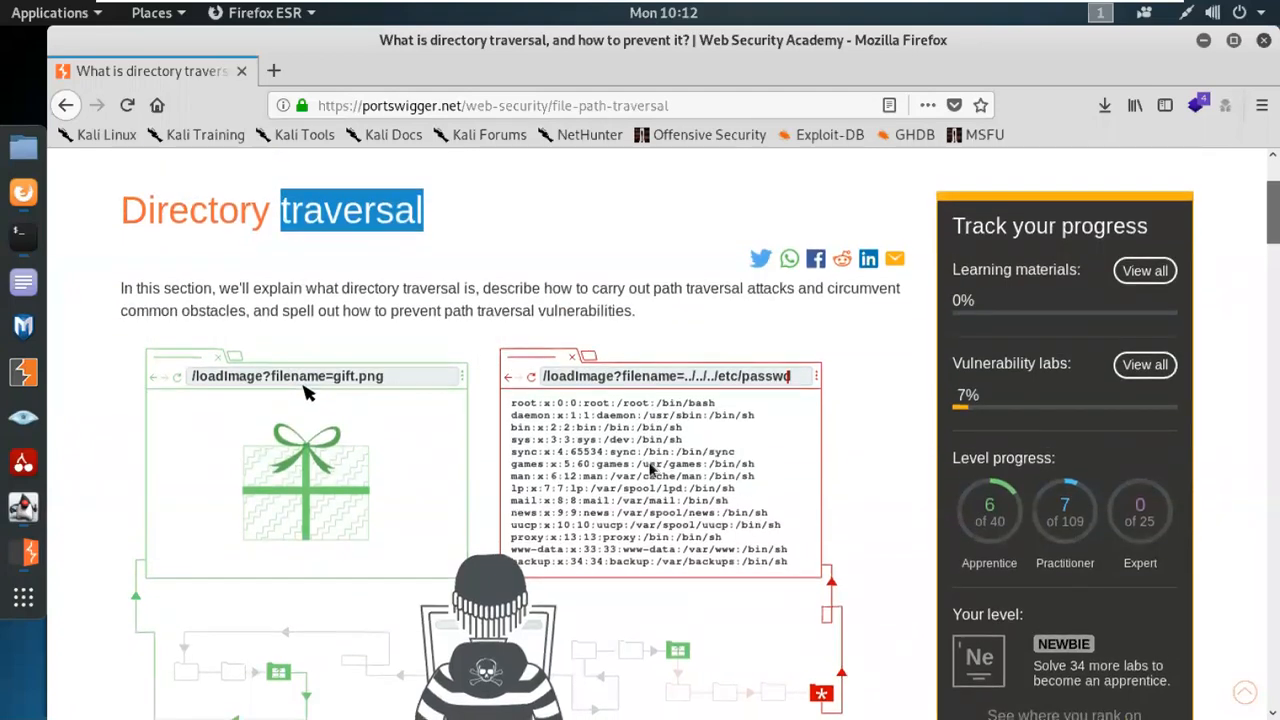
{"action": "scroll", "coordinate": [705, 285], "scroll_direction": "down", "scroll_amount": 2}
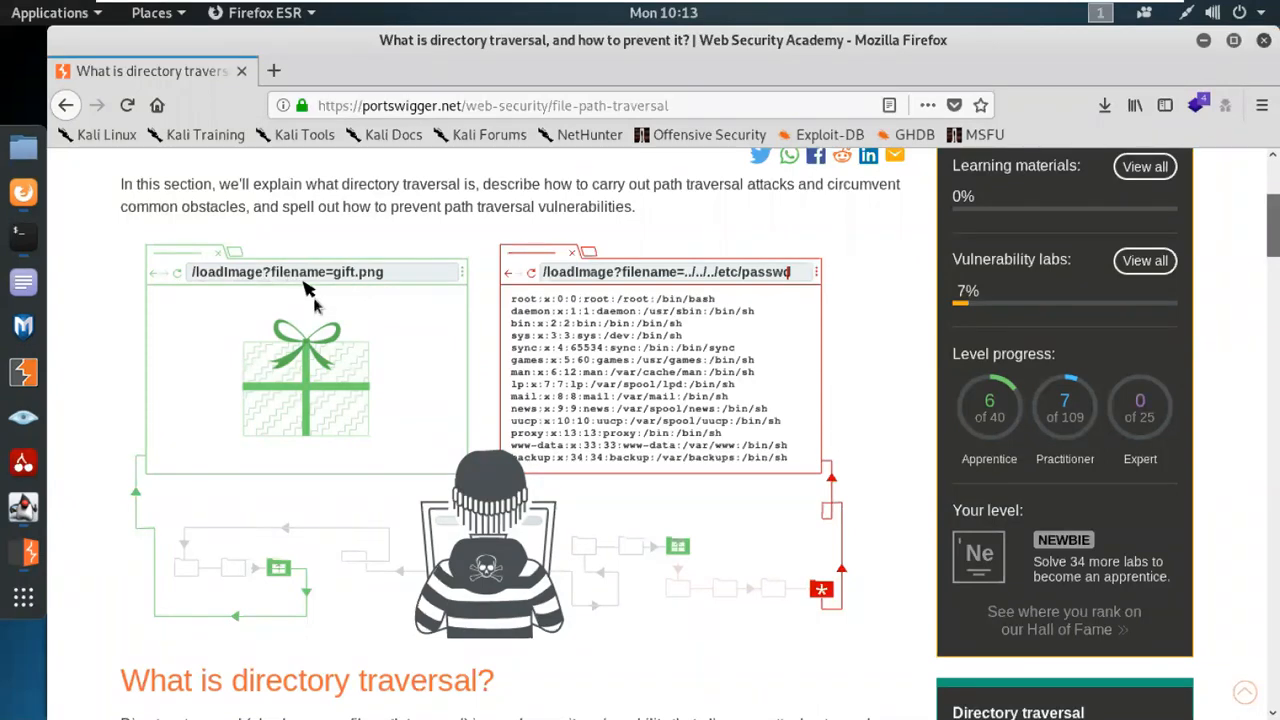
Step: Switch to the Text Editor, shrink its window from full size and place it below the example URLs in the illustration
{"action": "left_click", "coordinate": [28, 282]}
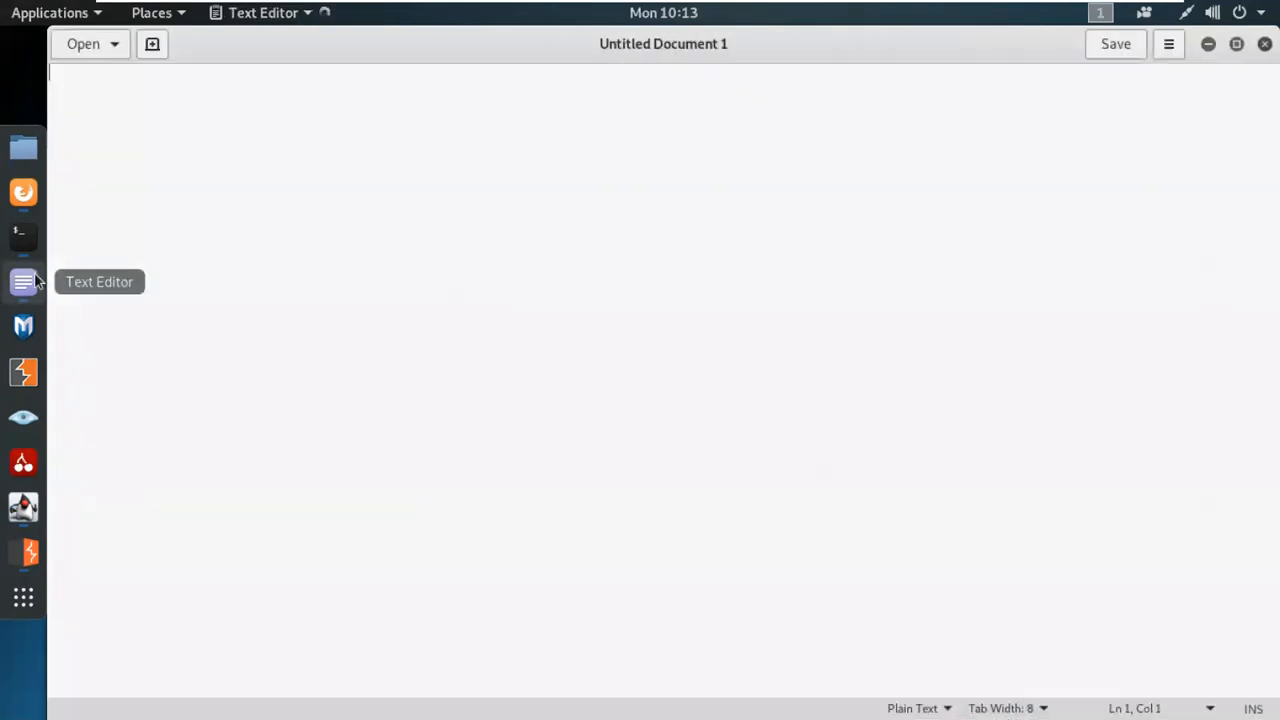
{"action": "left_click", "coordinate": [1238, 44]}
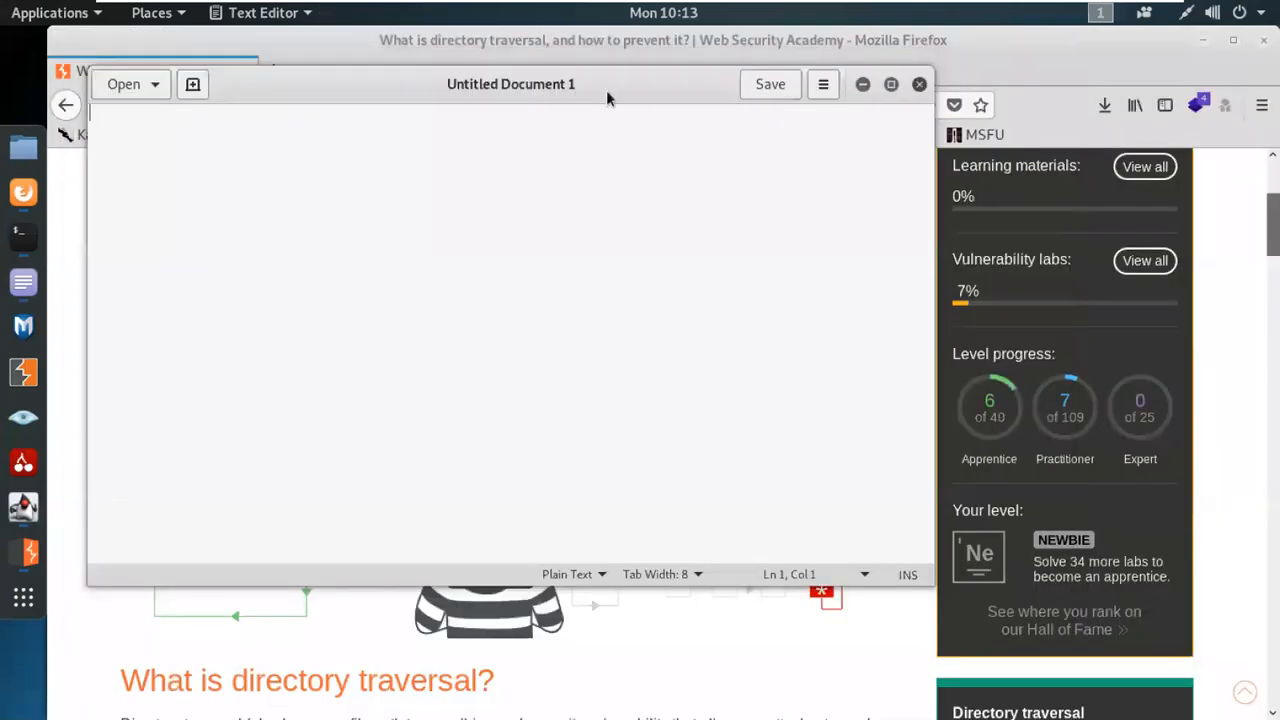
{"action": "left_click_drag", "start_coordinate": [609, 87], "coordinate": [798, 366]}
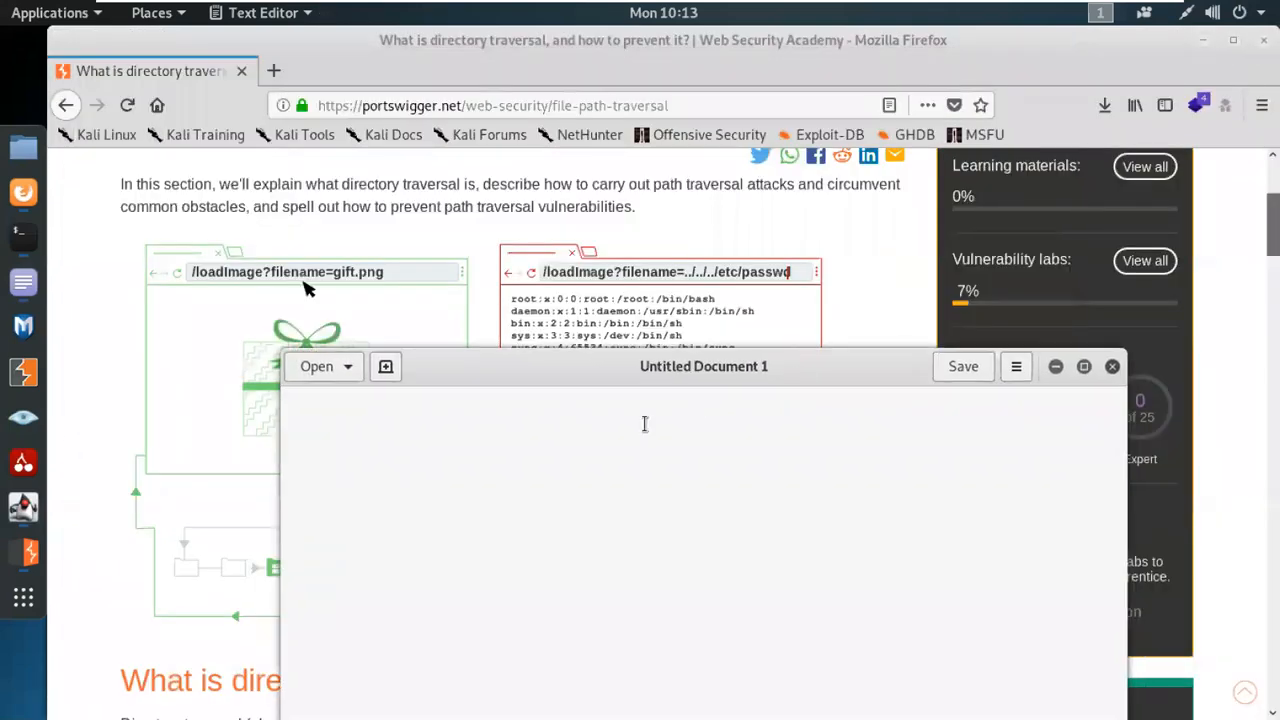
Step: Write the sample request "/loadimage?filename=xxx.png" and, below it, the URL pattern "Domainname/filetype.proglang?parameter=value"
{"action": "type", "text": "/lo"}
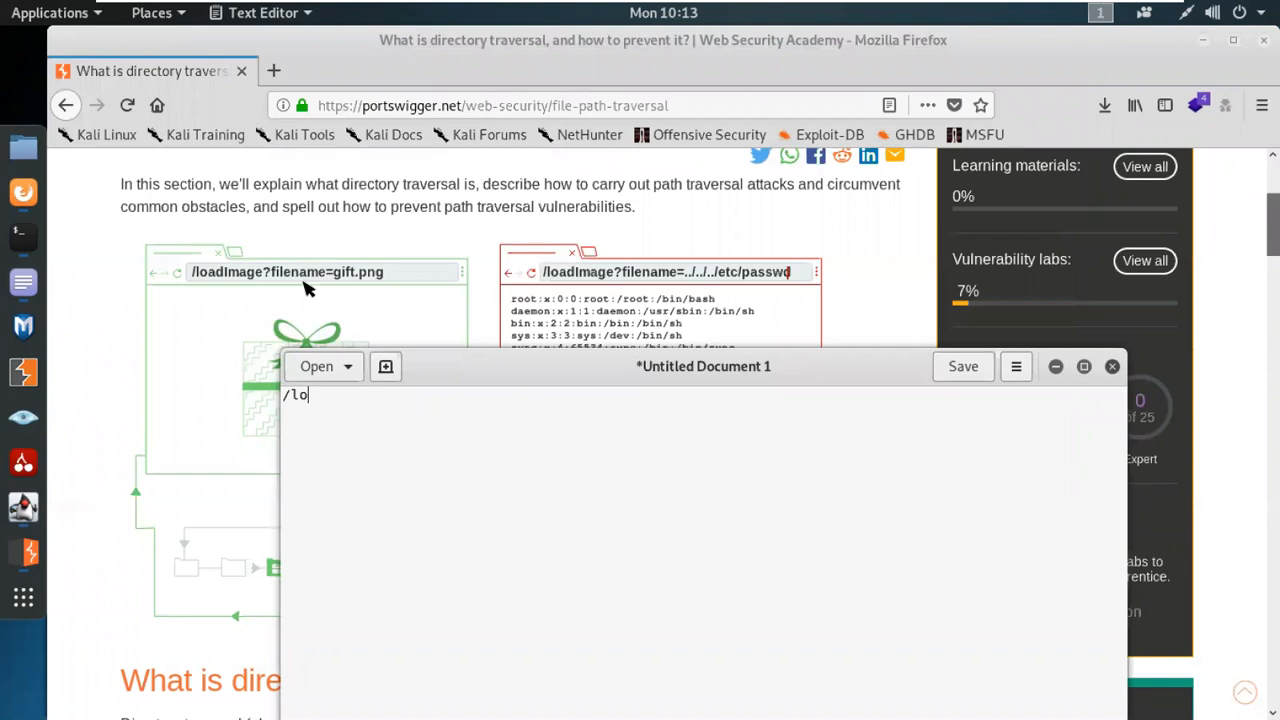
{"action": "type", "text": "adimage?filename="}
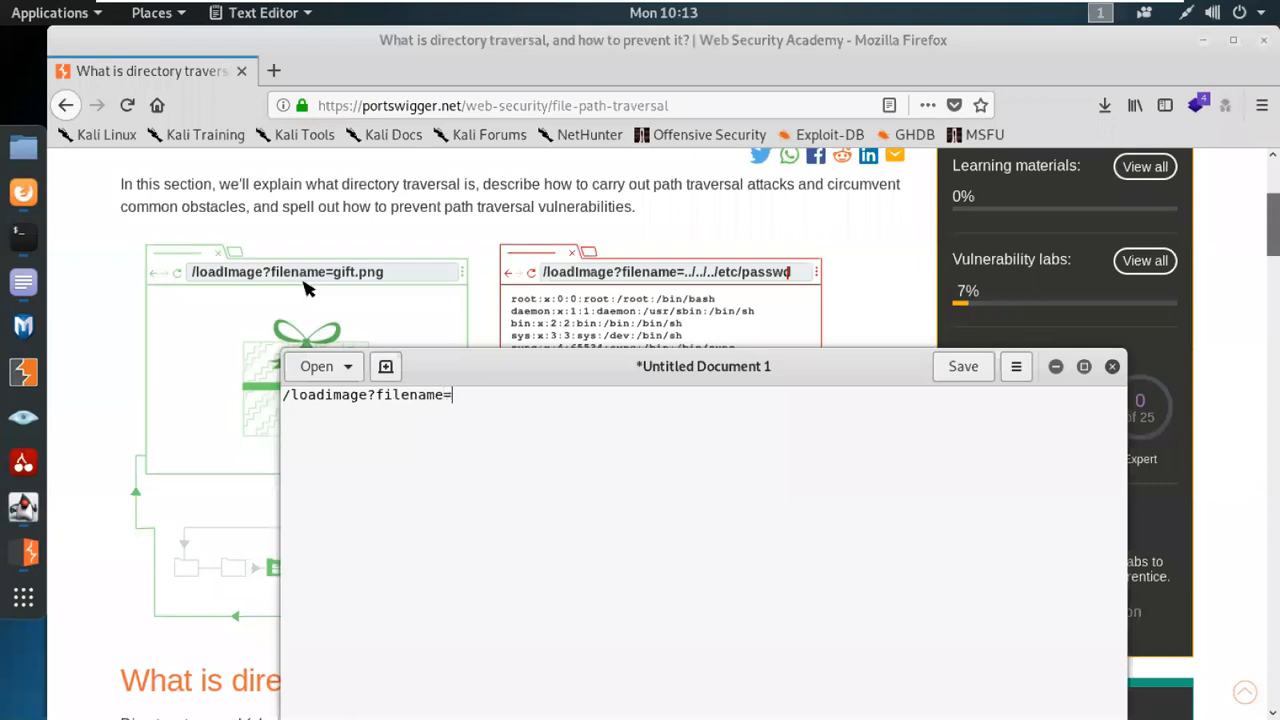
{"action": "type", "text": "xx"}
{"action": "type", "text": "omainname/fil"}
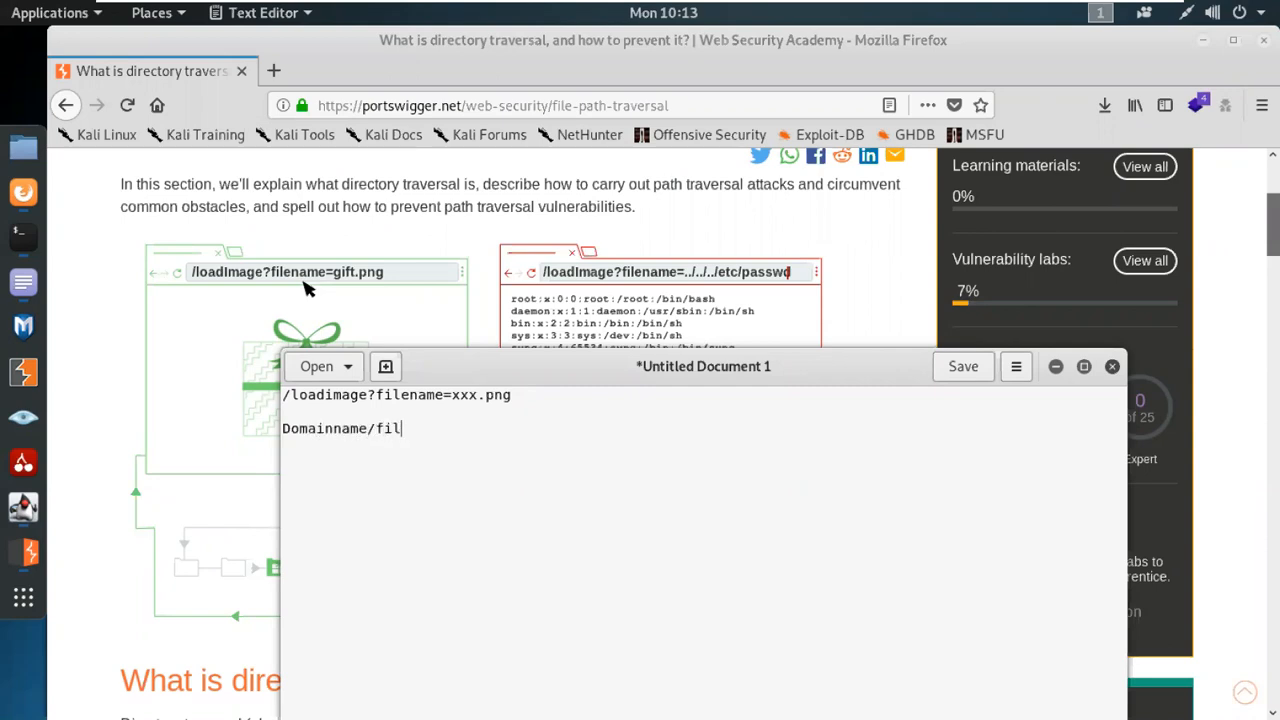
{"action": "type", "text": "etype.proglang"}
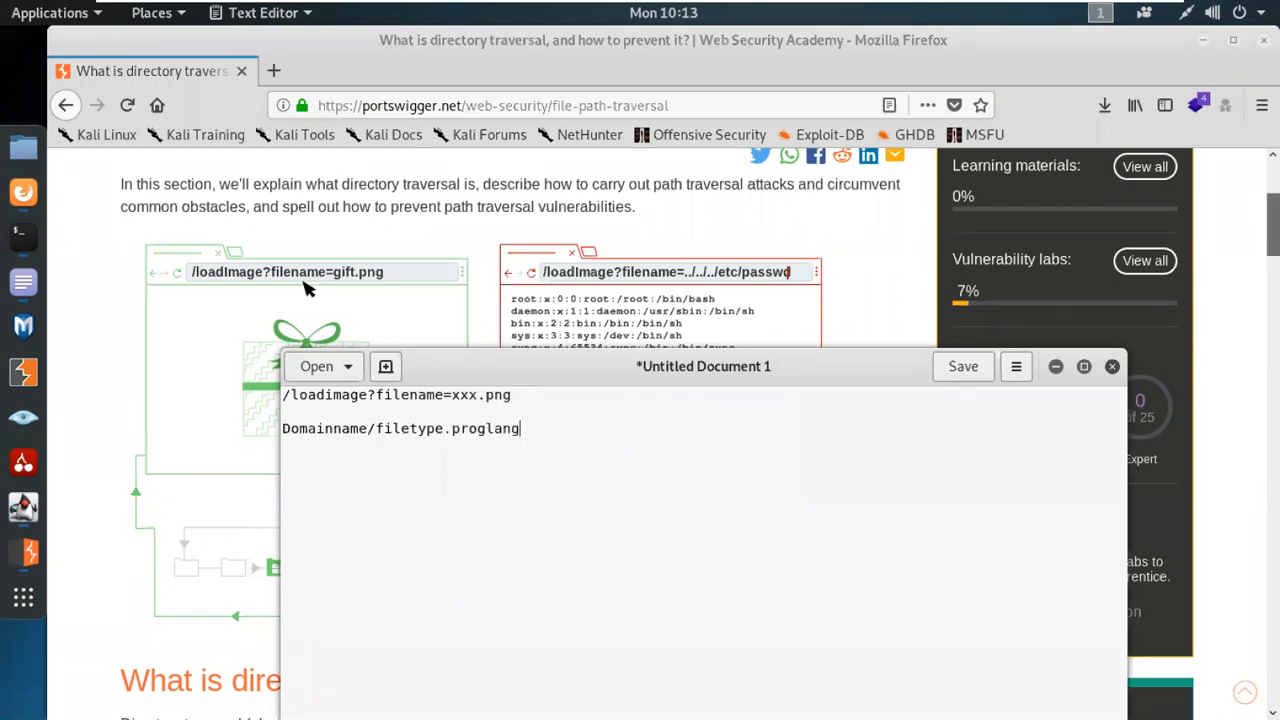
{"action": "type", "text": "?parameter=value"}
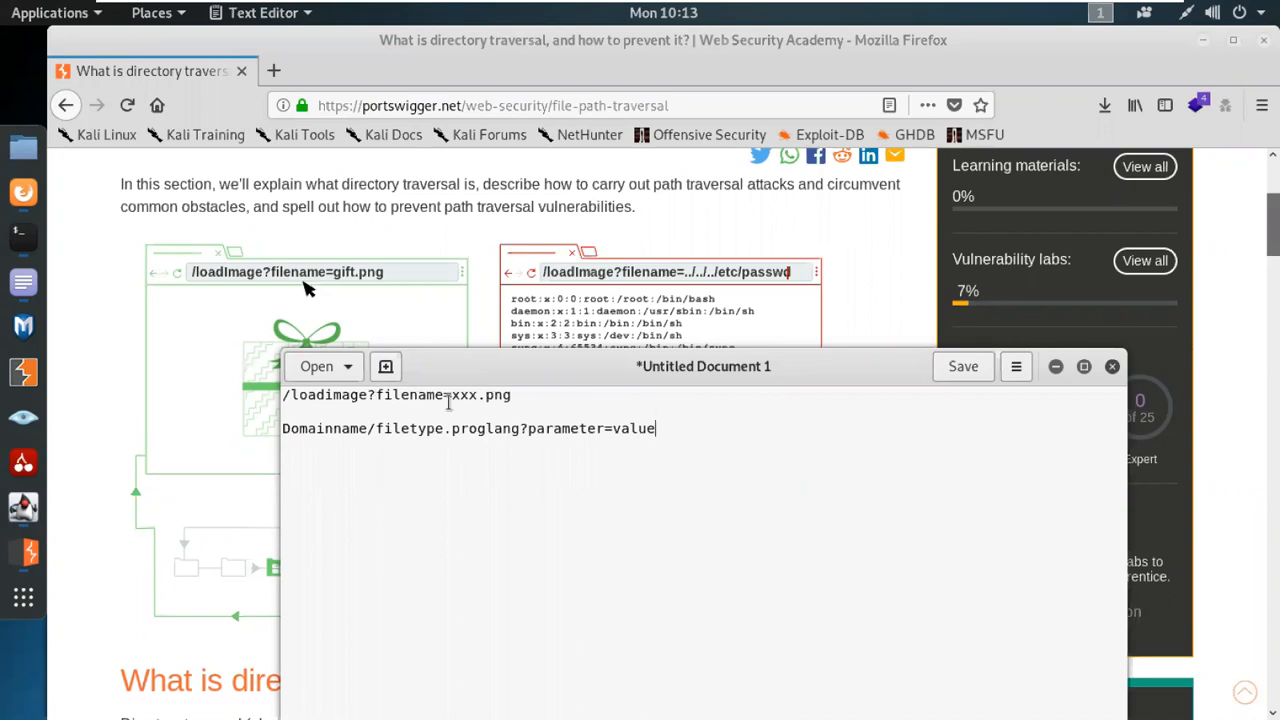
Step: Compare the sample request's file type, parameter and value parts with the generic URL pattern, and return to the web page
{"action": "left_click_drag", "start_coordinate": [376, 430], "coordinate": [443, 430]}
{"action": "left_click_drag", "start_coordinate": [298, 396], "coordinate": [376, 396]}
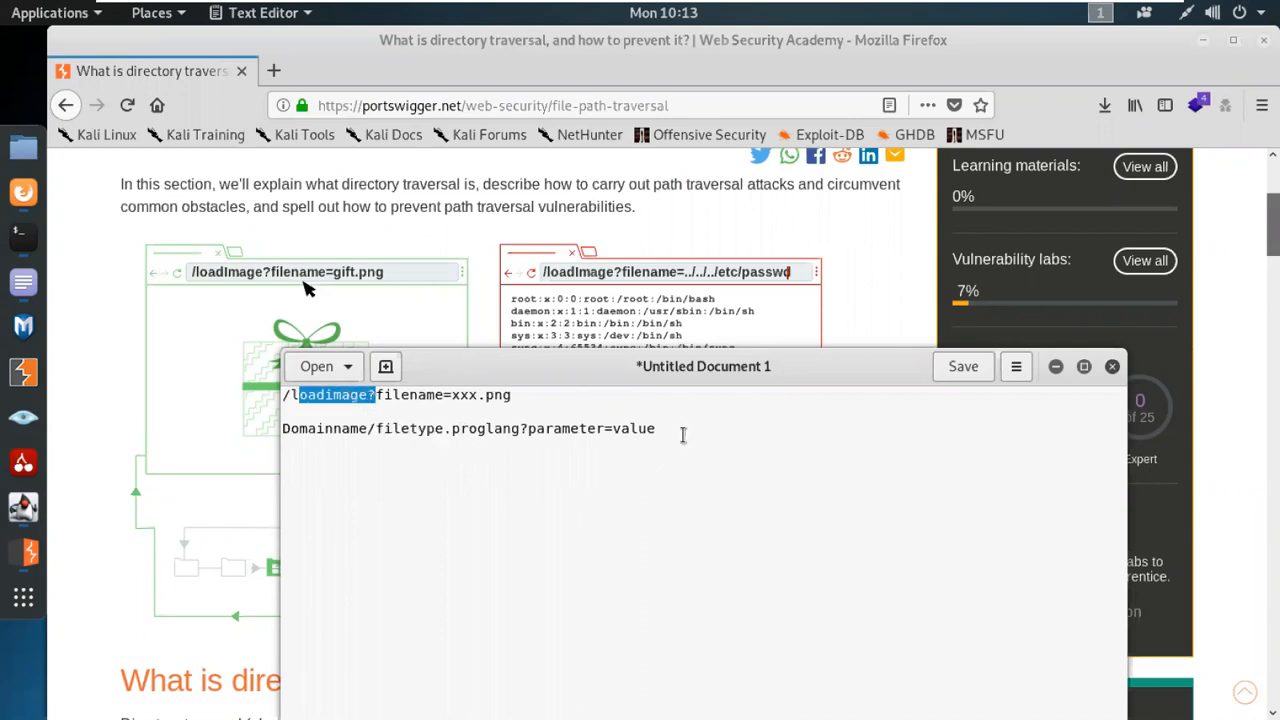
{"action": "left_click", "coordinate": [380, 397]}
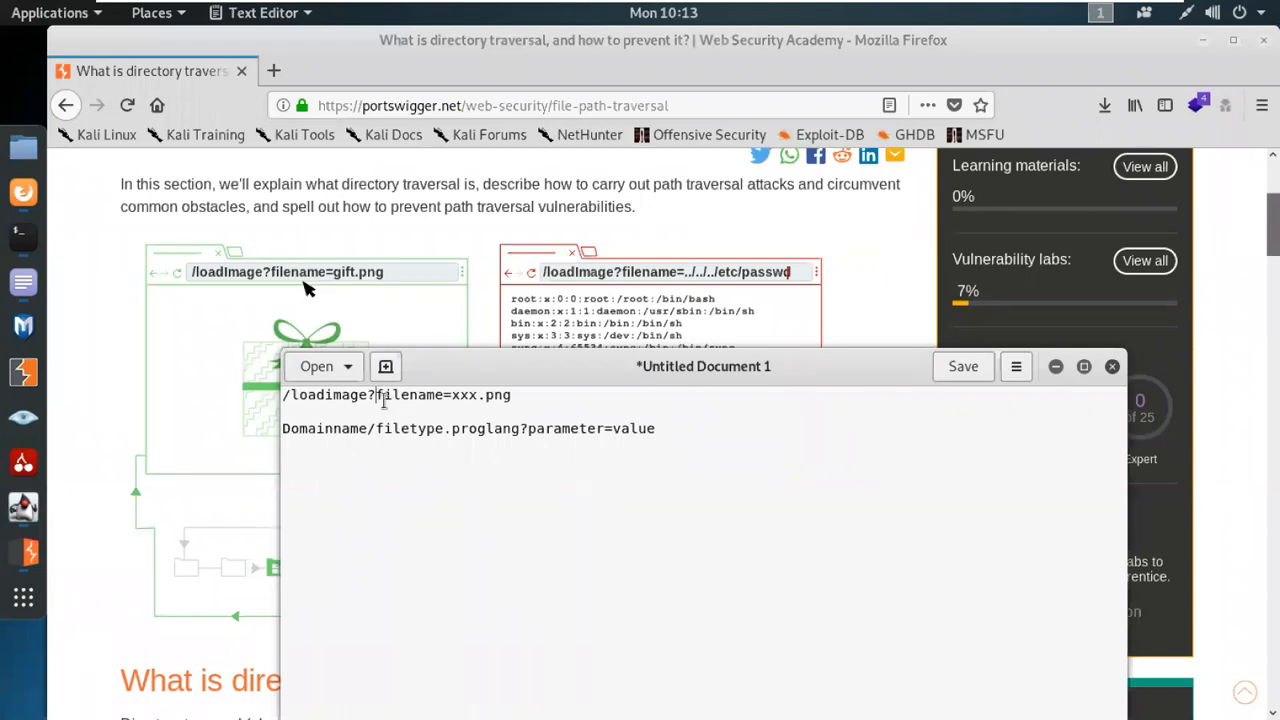
{"action": "left_click_drag", "start_coordinate": [452, 396], "coordinate": [523, 401]}
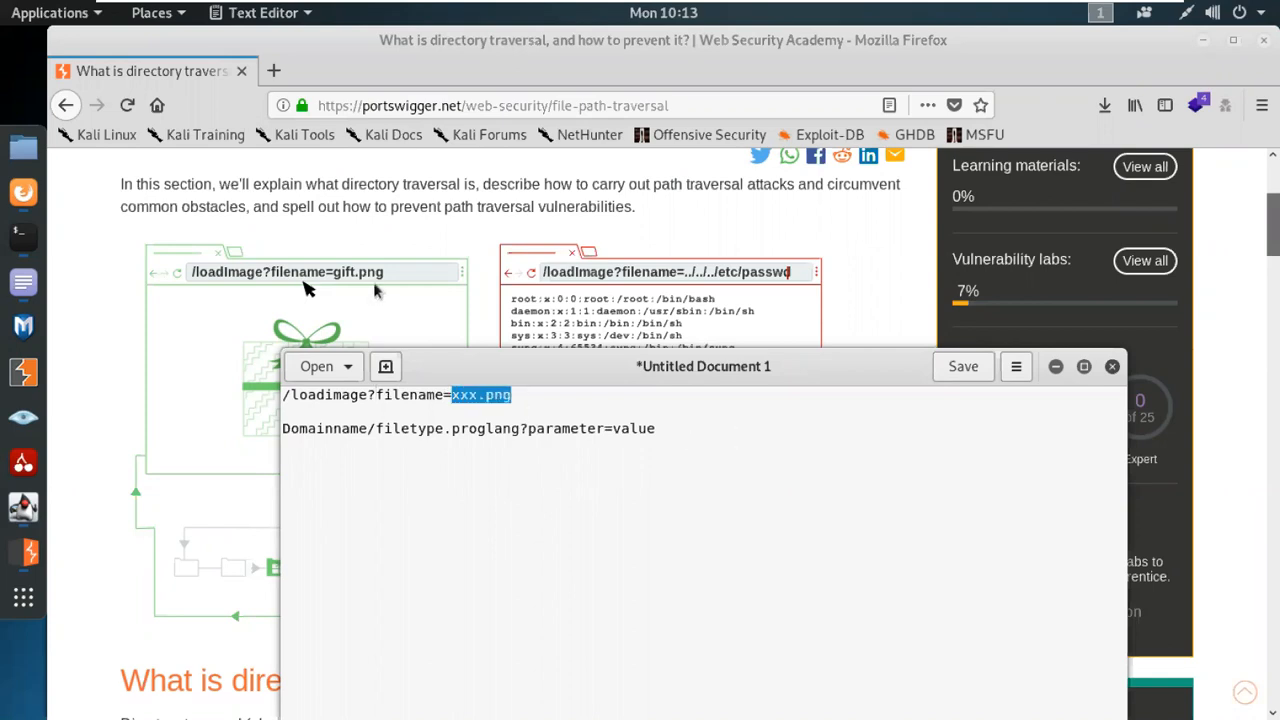
{"action": "left_click", "coordinate": [1055, 367]}
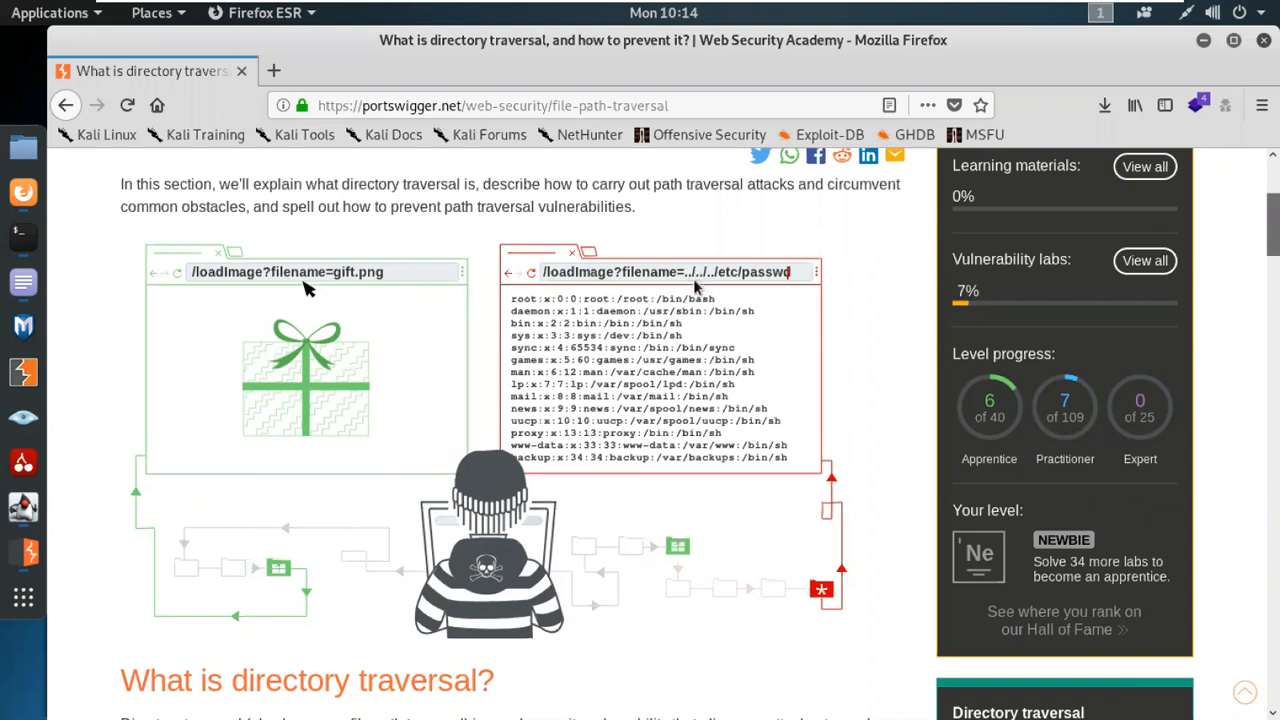
Step: Return to the notes in the Text Editor and add the heading "Directory traversal attack" below the URL pattern
{"action": "left_click", "coordinate": [23, 292]}
{"action": "left_click", "coordinate": [697, 437]}
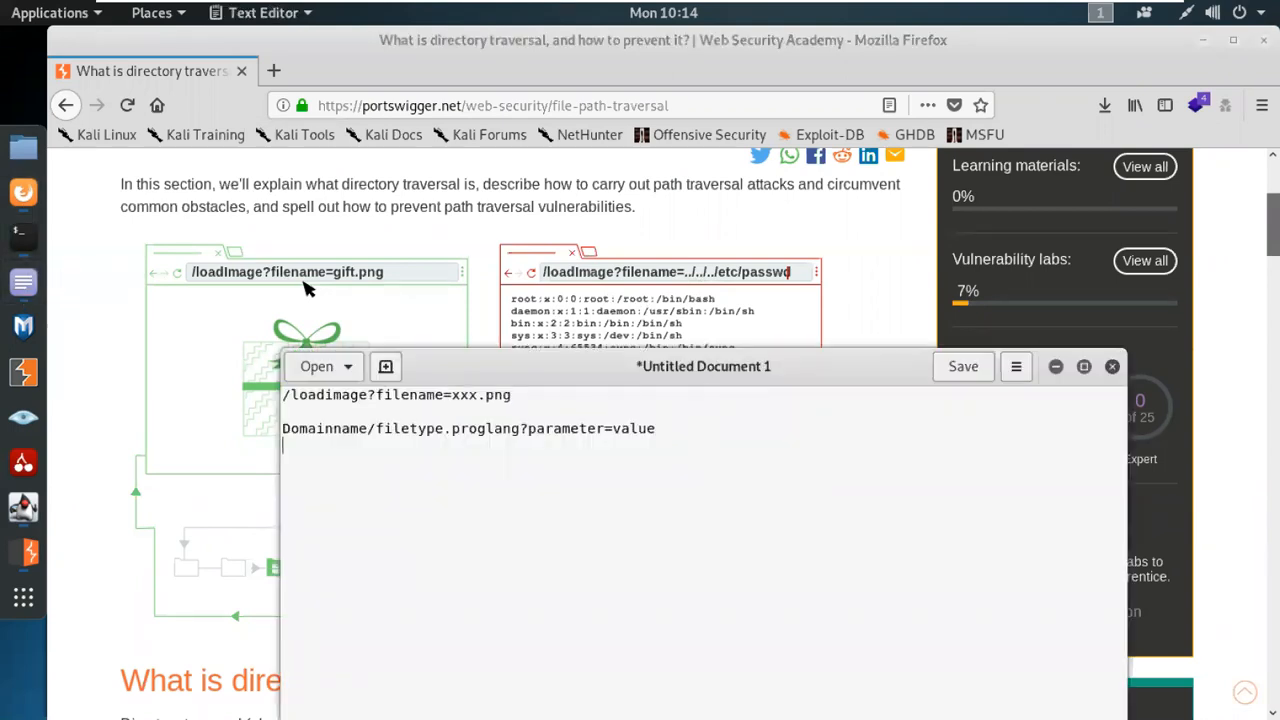
{"action": "type", "text": "Directory traver"}
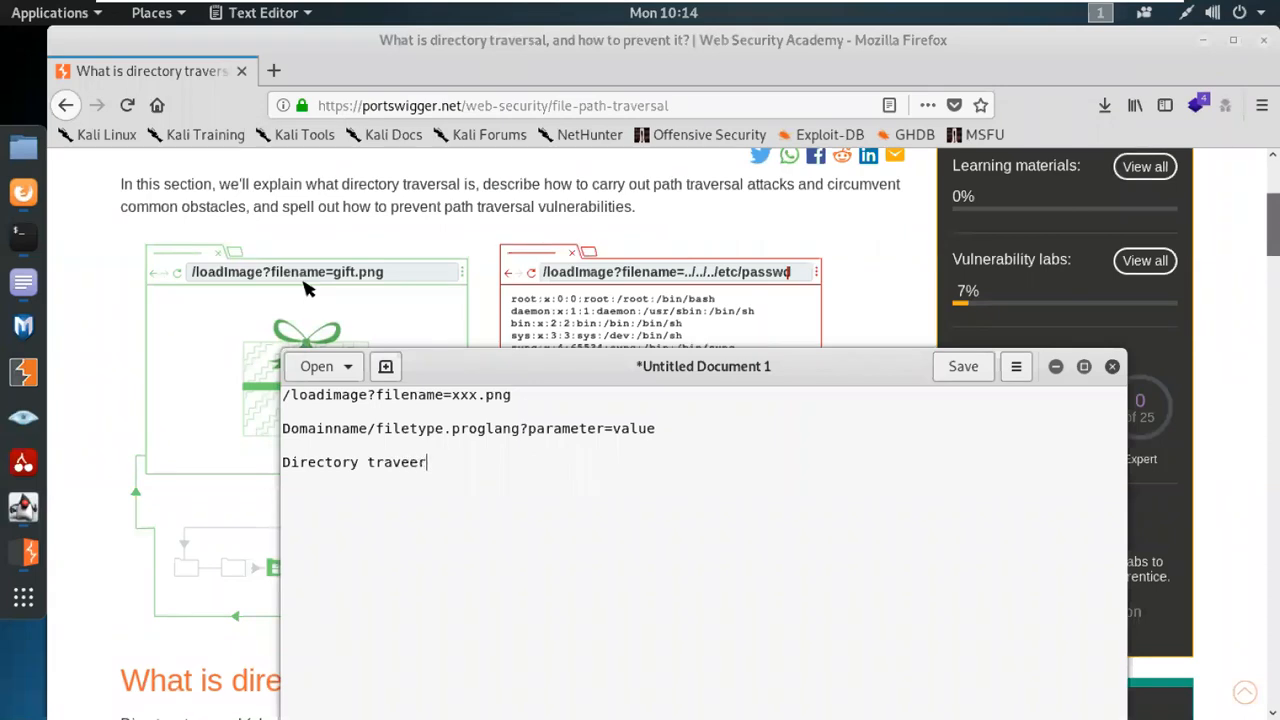
{"action": "key", "text": "BackSpace"}
{"action": "type", "text": "rsal attack"}
{"action": "key", "text": "Return"}
{"action": "key", "text": "Return"}
Step: Add the note "../ -- Jump a section of directory" under the attack heading
{"action": "type", "text": "../"}
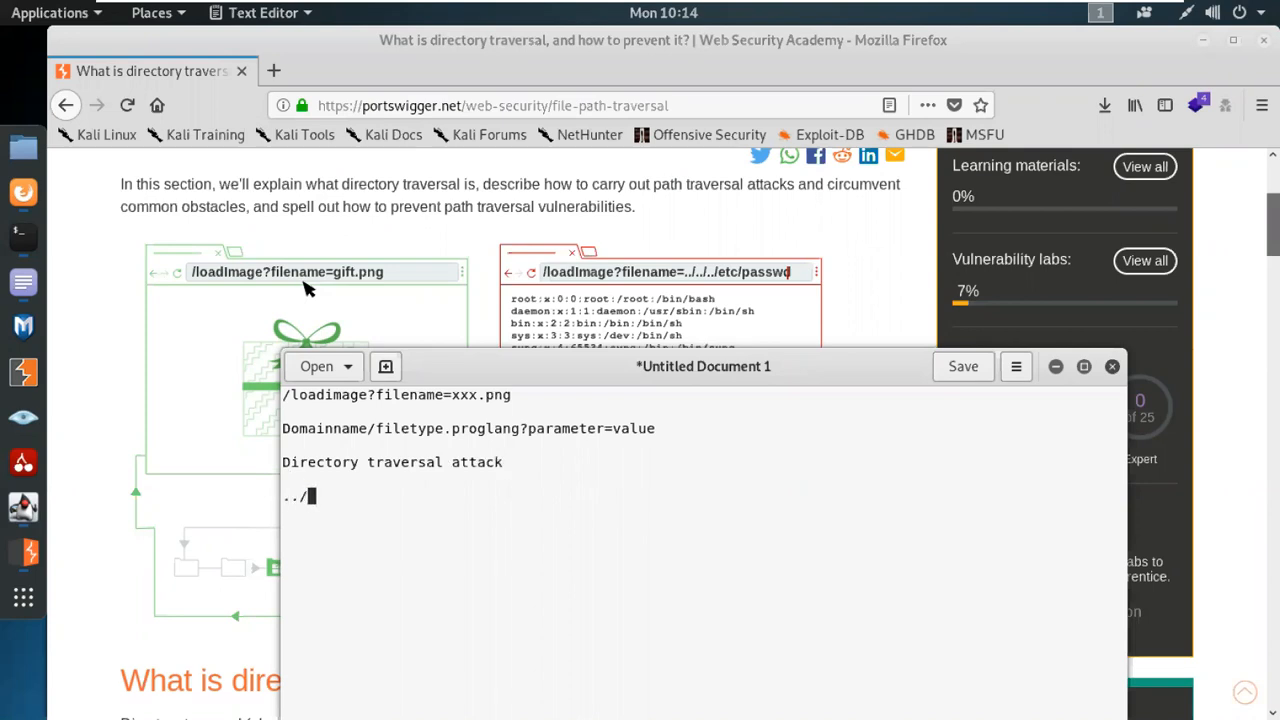
{"action": "type", "text": " -- Jump a section"}
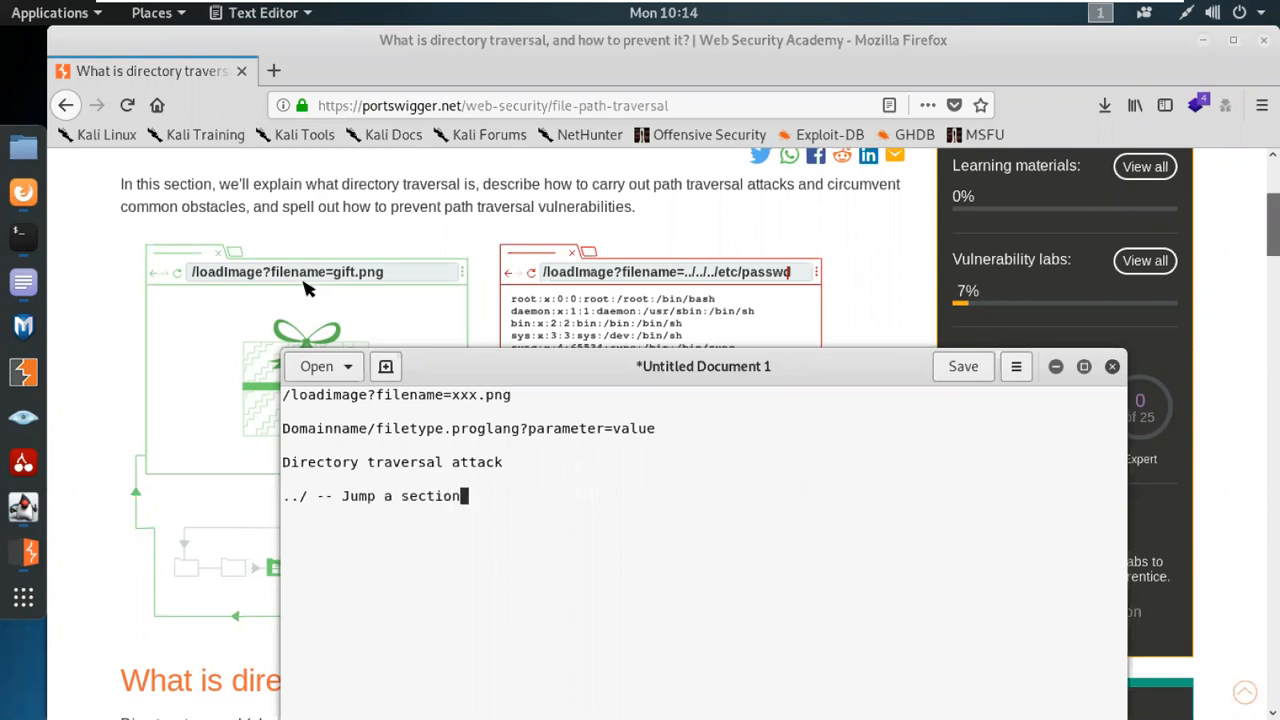
{"action": "type", "text": " of directory"}
{"action": "key", "text": "Return"}
Step: Add the note "../../../ --- get to the root access file" and minimize the notes to return to the web page
{"action": "type", "text": "../../../"}
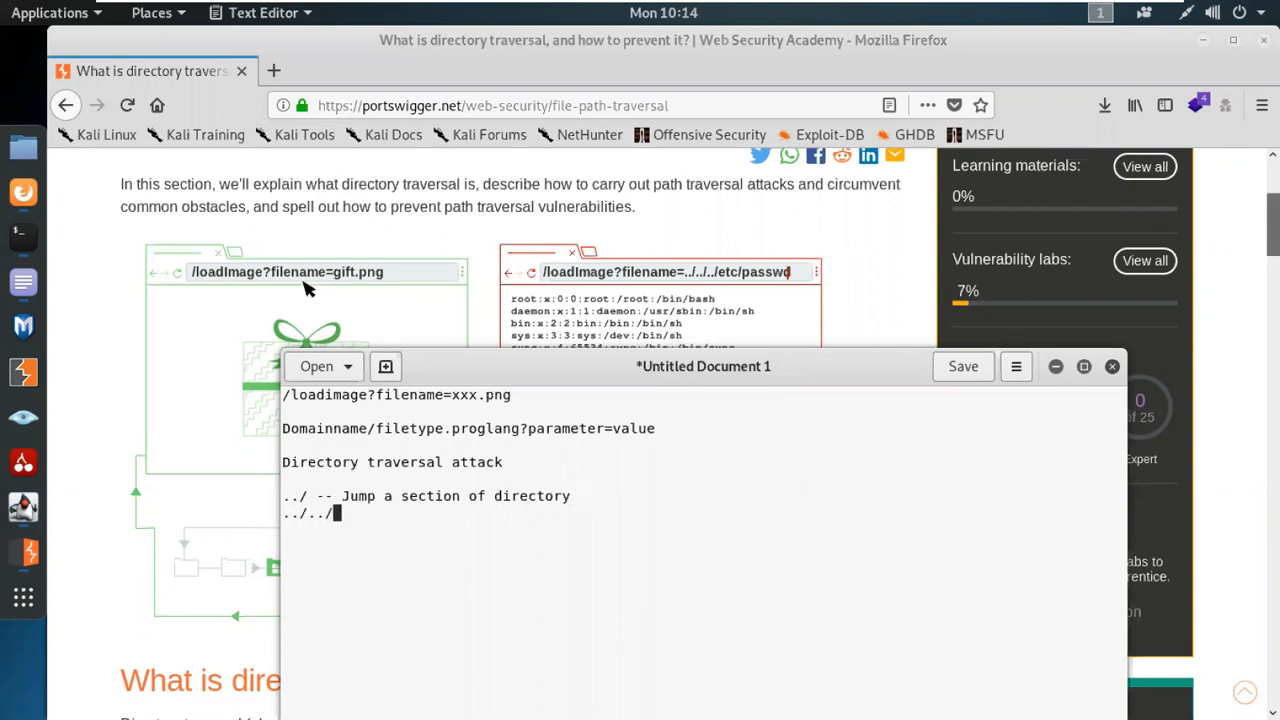
{"action": "type", "text": "../ --- get to the root a"}
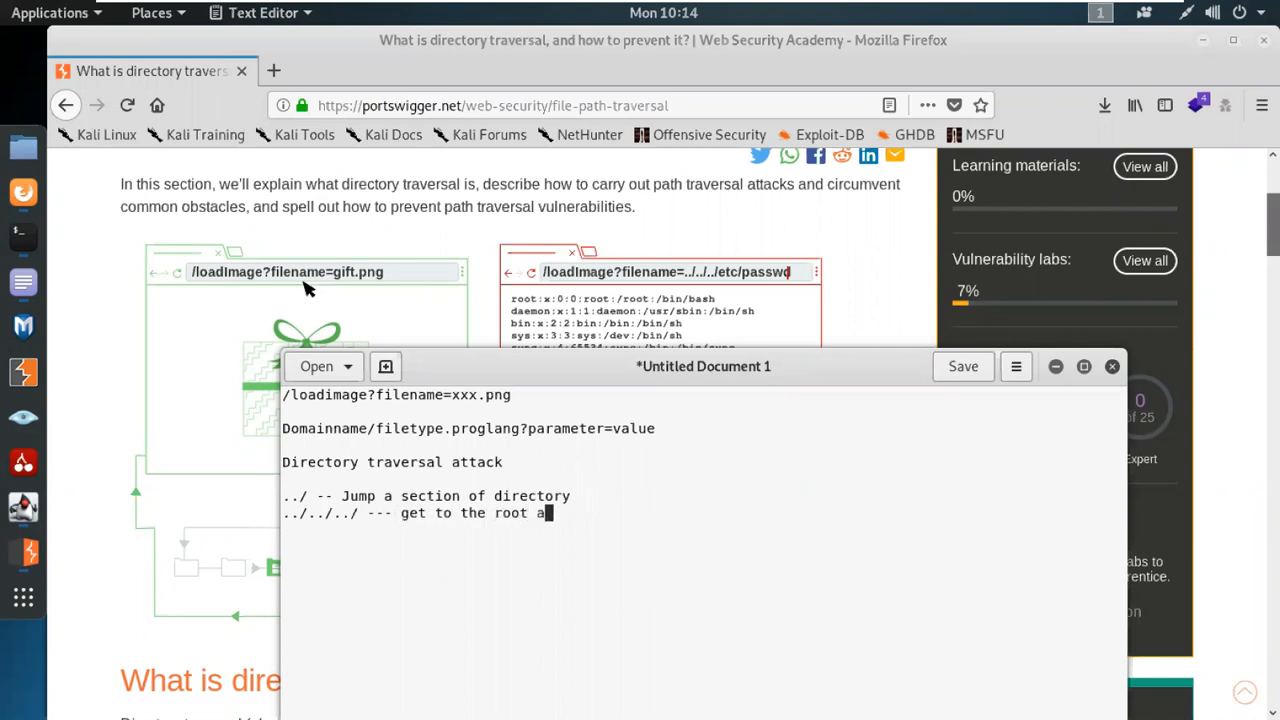
{"action": "type", "text": "ccess file"}
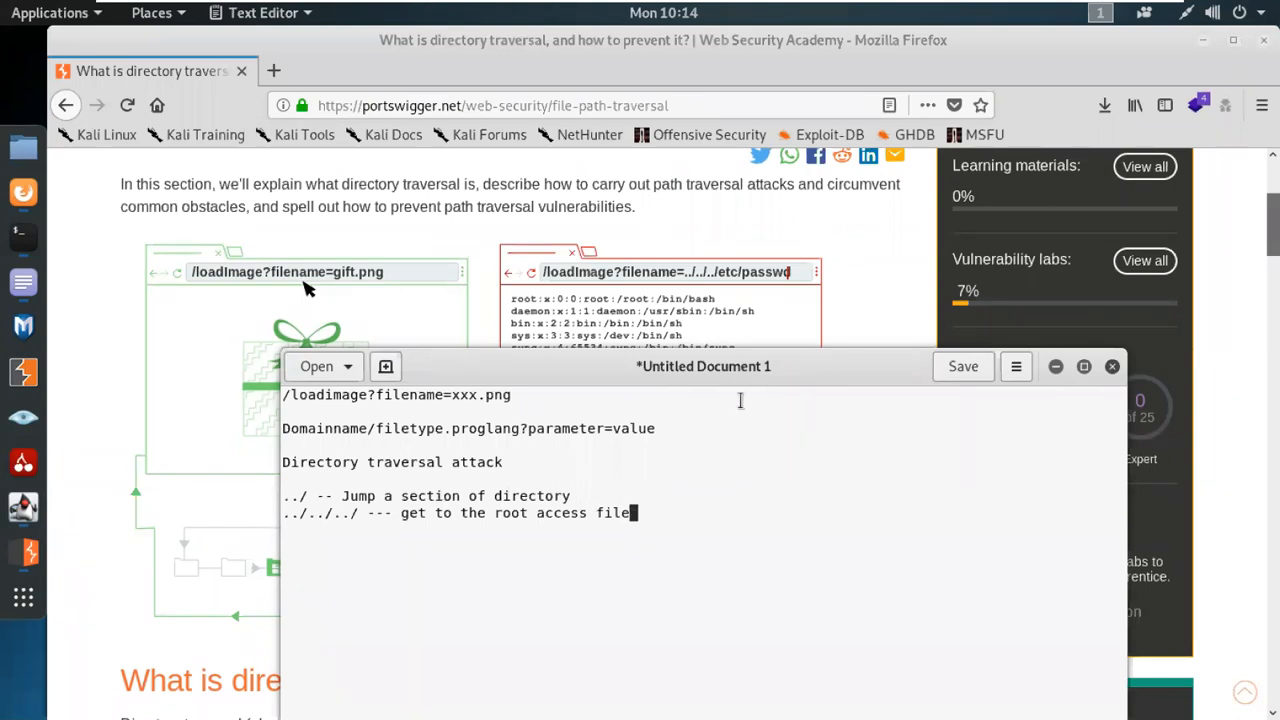
{"action": "left_click", "coordinate": [1055, 366]}
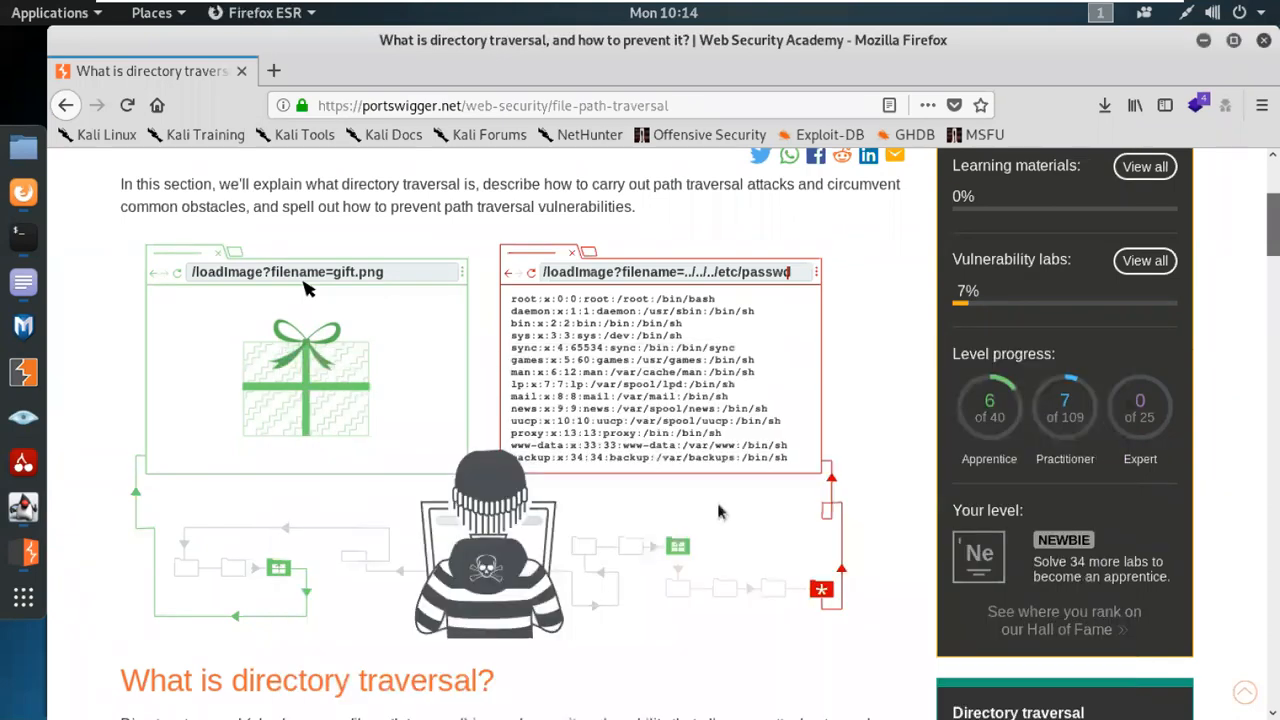
Step: Switch to the Terminal, display /etc/passwd with cat in a new tab, view its first entries, and close that tab
{"action": "scroll", "coordinate": [718, 512], "scroll_direction": "down", "scroll_amount": 3}
{"action": "scroll", "coordinate": [741, 403], "scroll_direction": "up", "scroll_amount": 4}
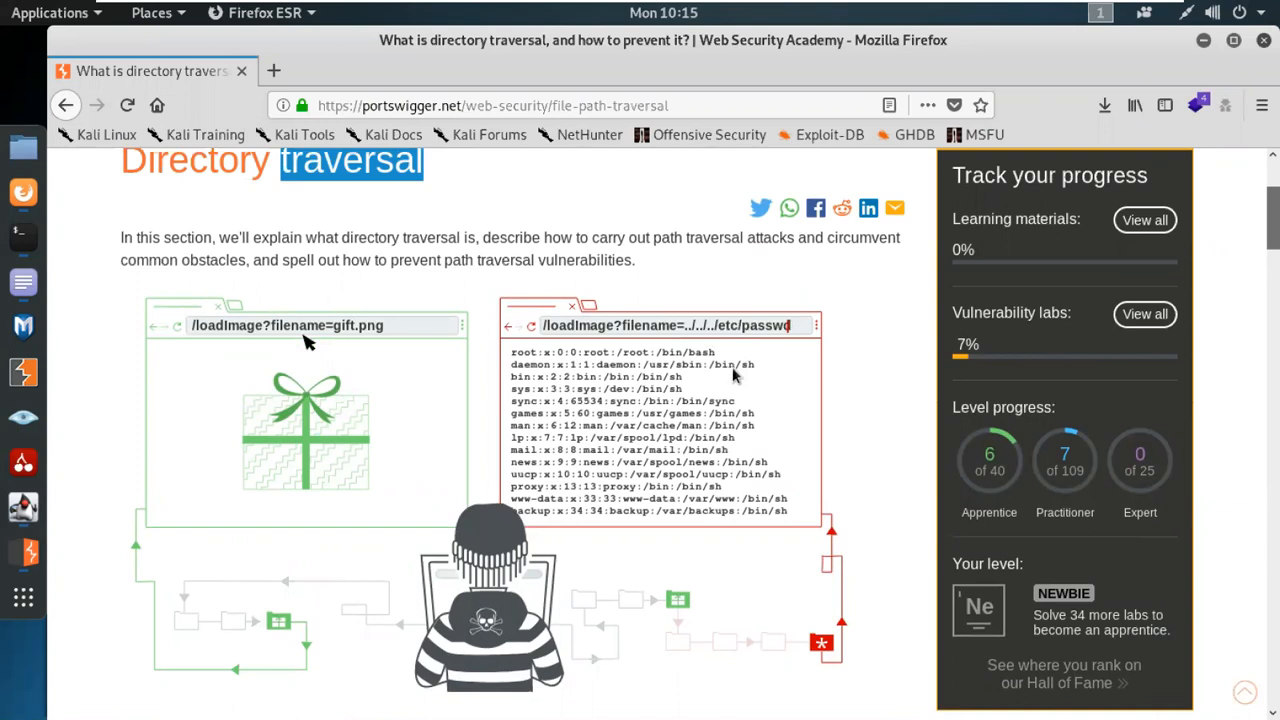
{"action": "left_click", "coordinate": [23, 237]}
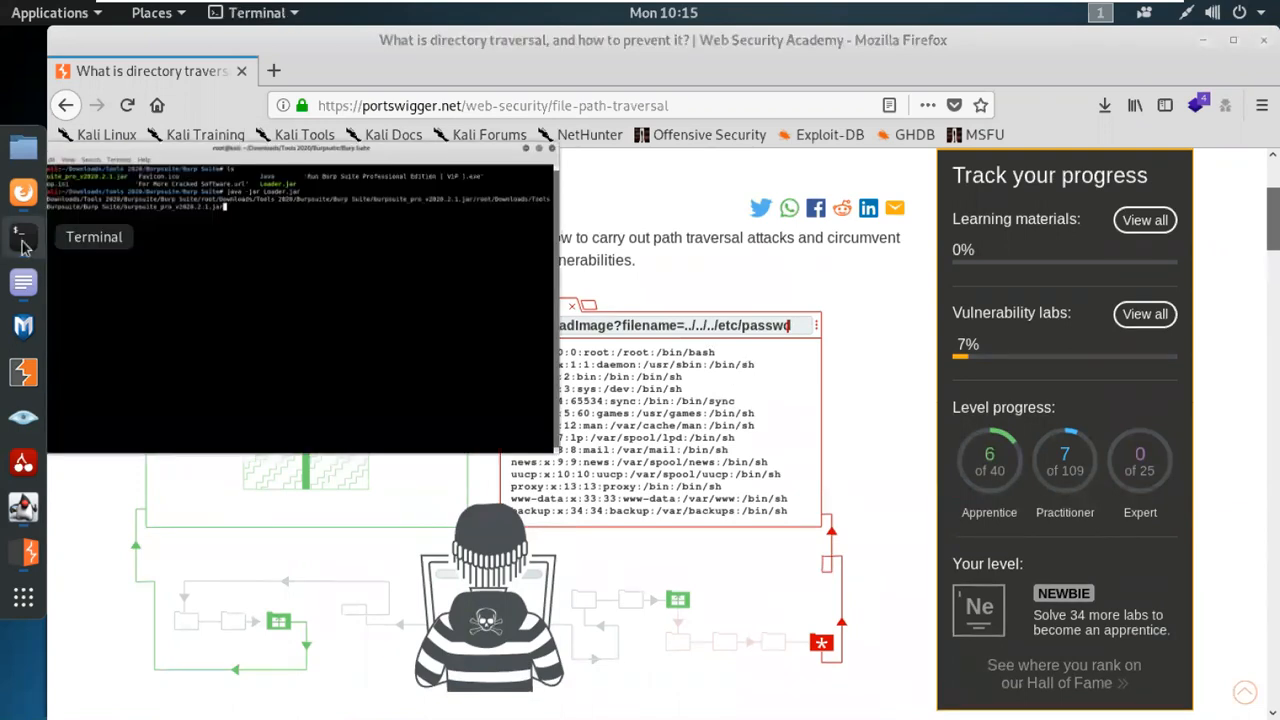
{"action": "key", "text": "ctrl+shift+t"}
{"action": "type", "text": "cat /etc/passwd"}
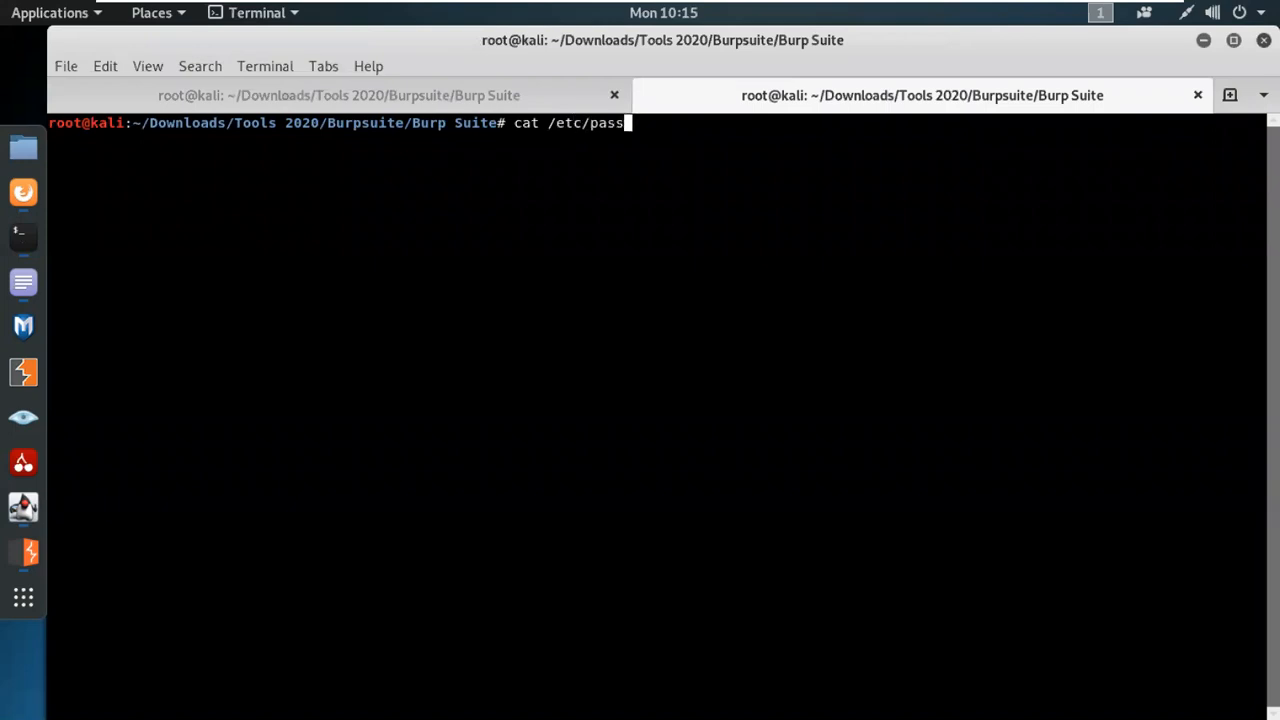
{"action": "key", "text": "Return"}
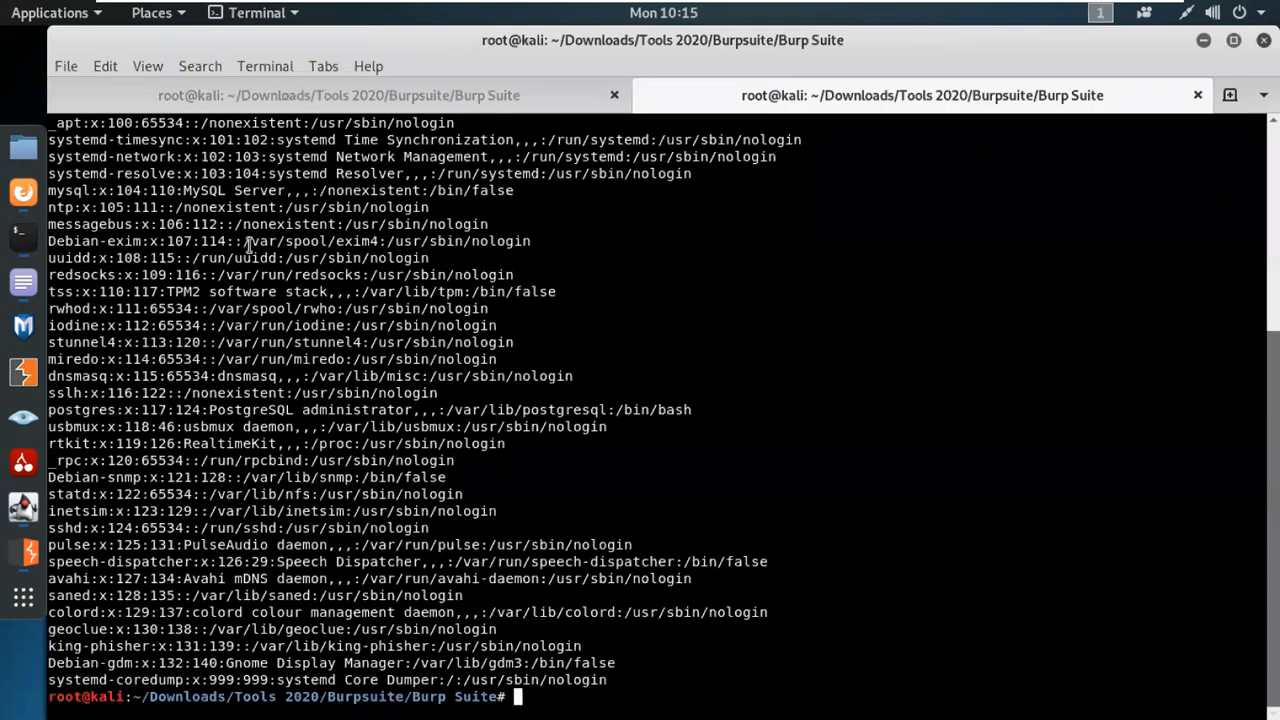
{"action": "scroll", "coordinate": [147, 480], "scroll_direction": "up", "scroll_amount": 6}
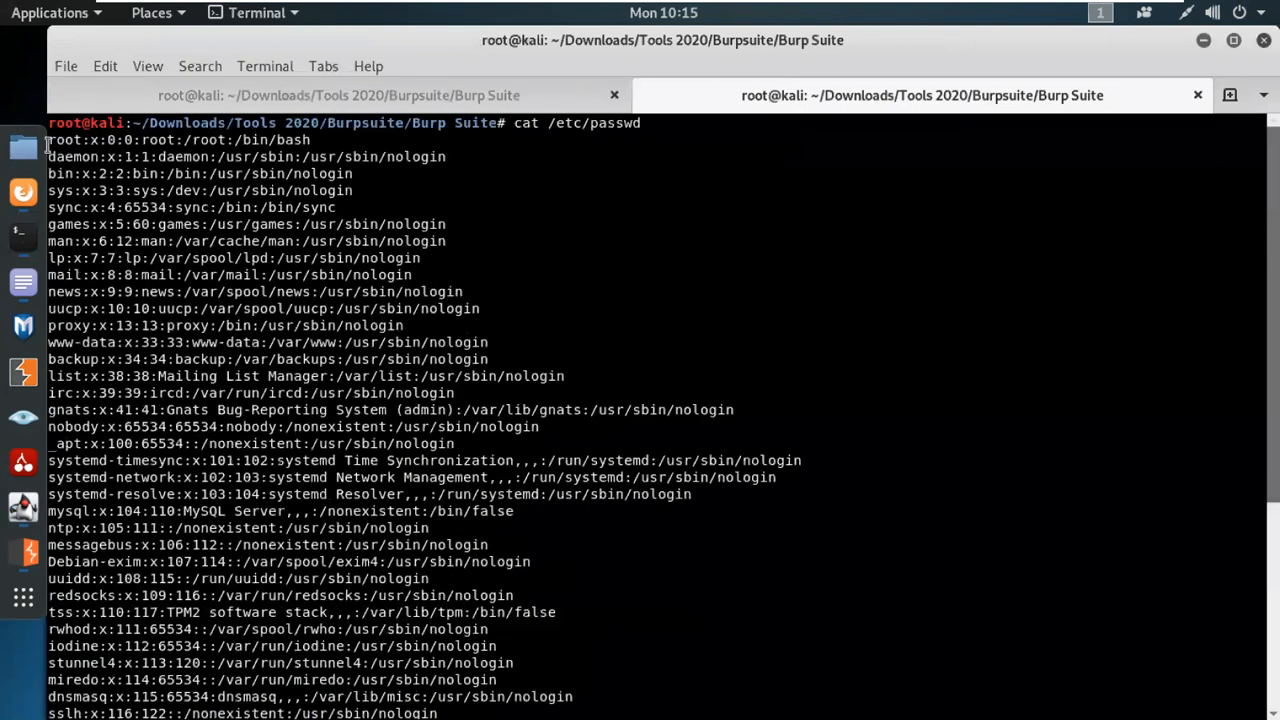
{"action": "left_click", "coordinate": [1197, 95]}
{"action": "left_click", "coordinate": [1204, 41]}
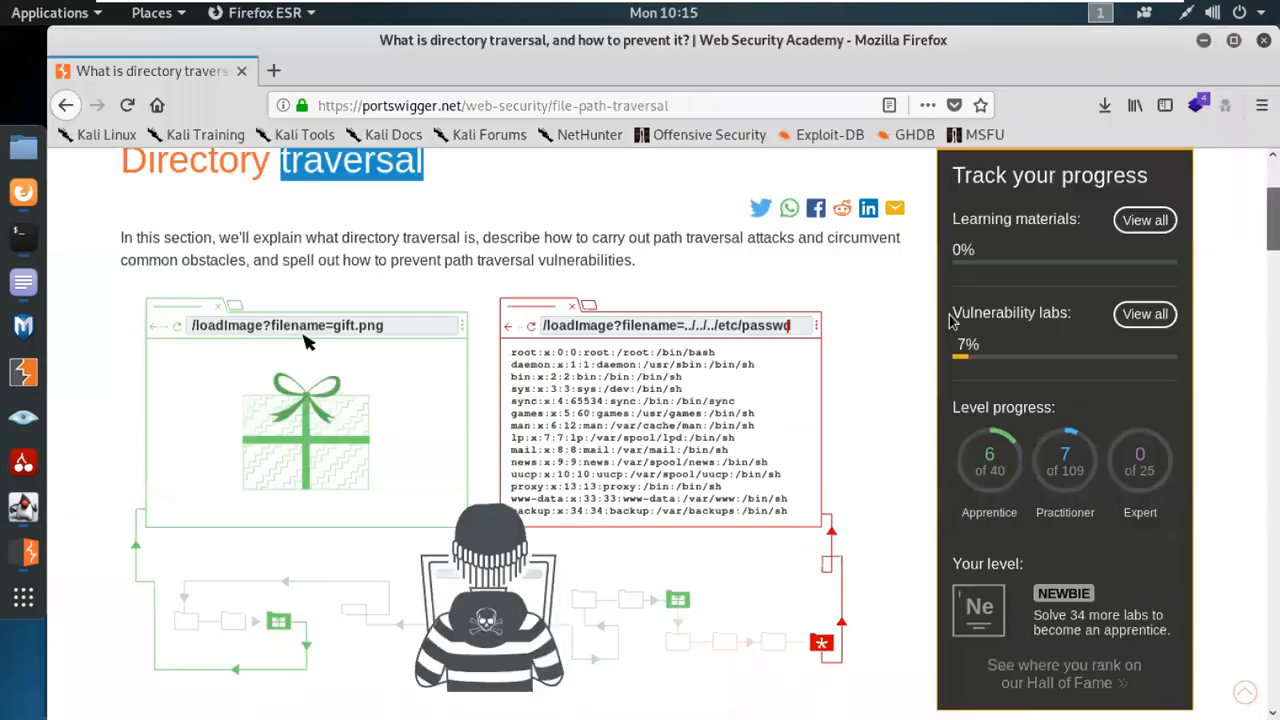
Step: Read the "What is directory traversal?" section, highlighting "path traversal" and the part about modifying data and taking control of the server
{"action": "scroll", "coordinate": [895, 432], "scroll_direction": "down", "scroll_amount": 8}
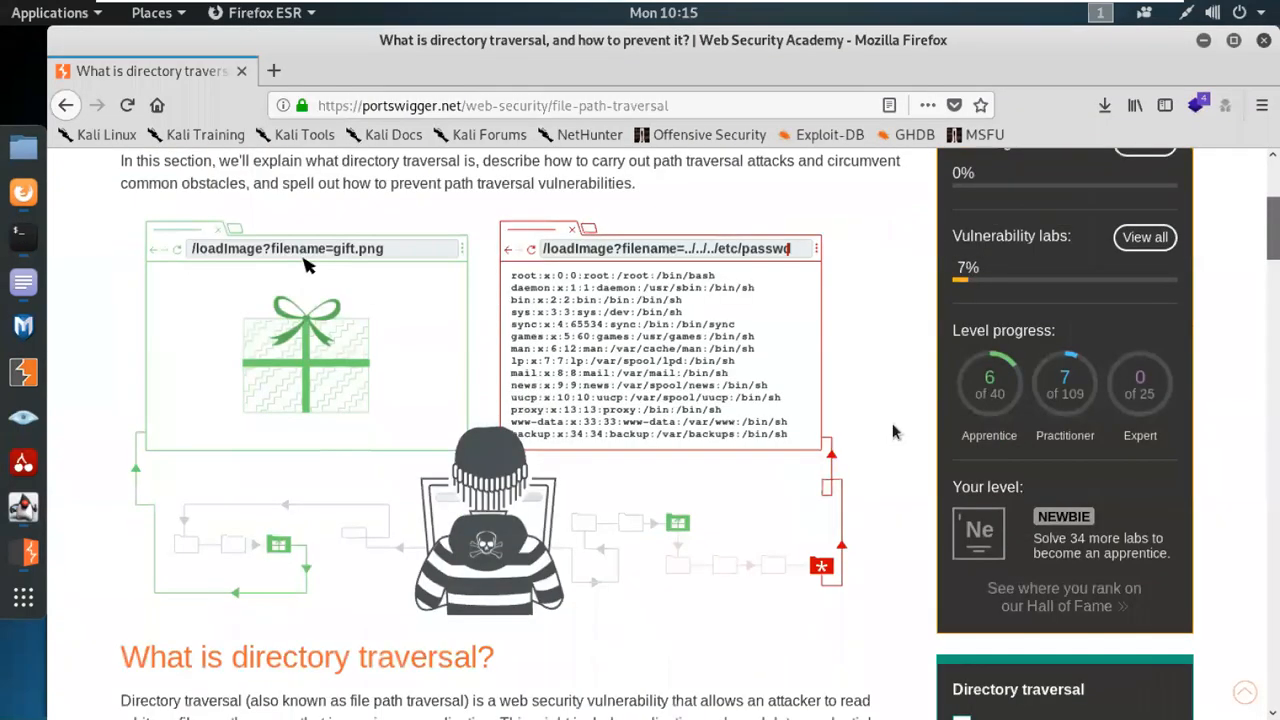
{"action": "scroll", "coordinate": [895, 430], "scroll_direction": "up", "scroll_amount": 2}
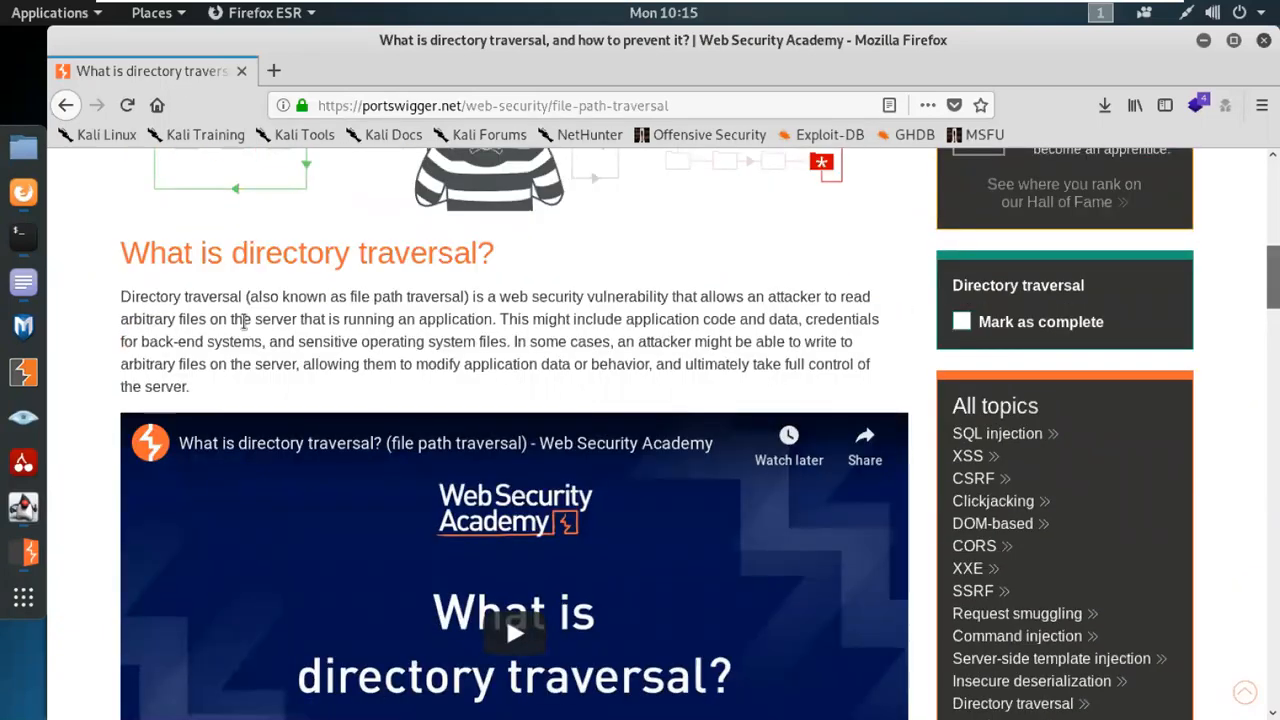
{"action": "left_click_drag", "start_coordinate": [375, 297], "coordinate": [465, 297]}
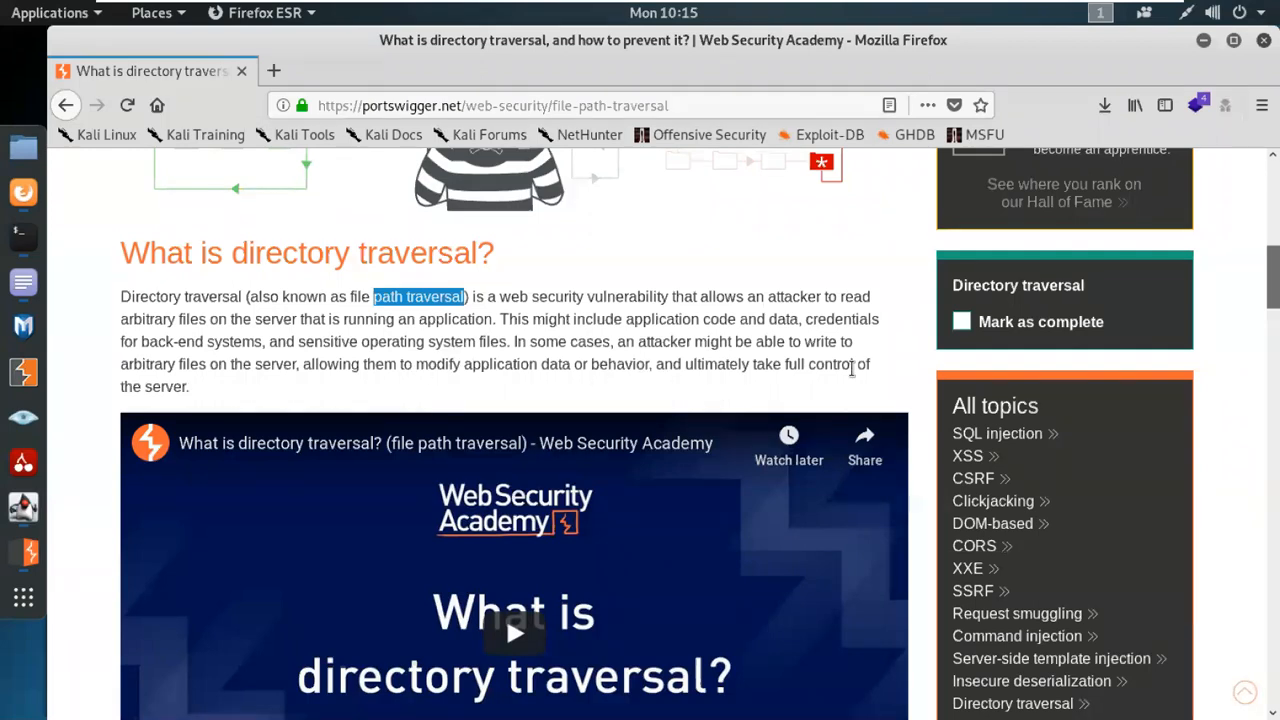
{"action": "left_click", "coordinate": [174, 391]}
{"action": "left_click_drag", "start_coordinate": [190, 388], "coordinate": [123, 366]}
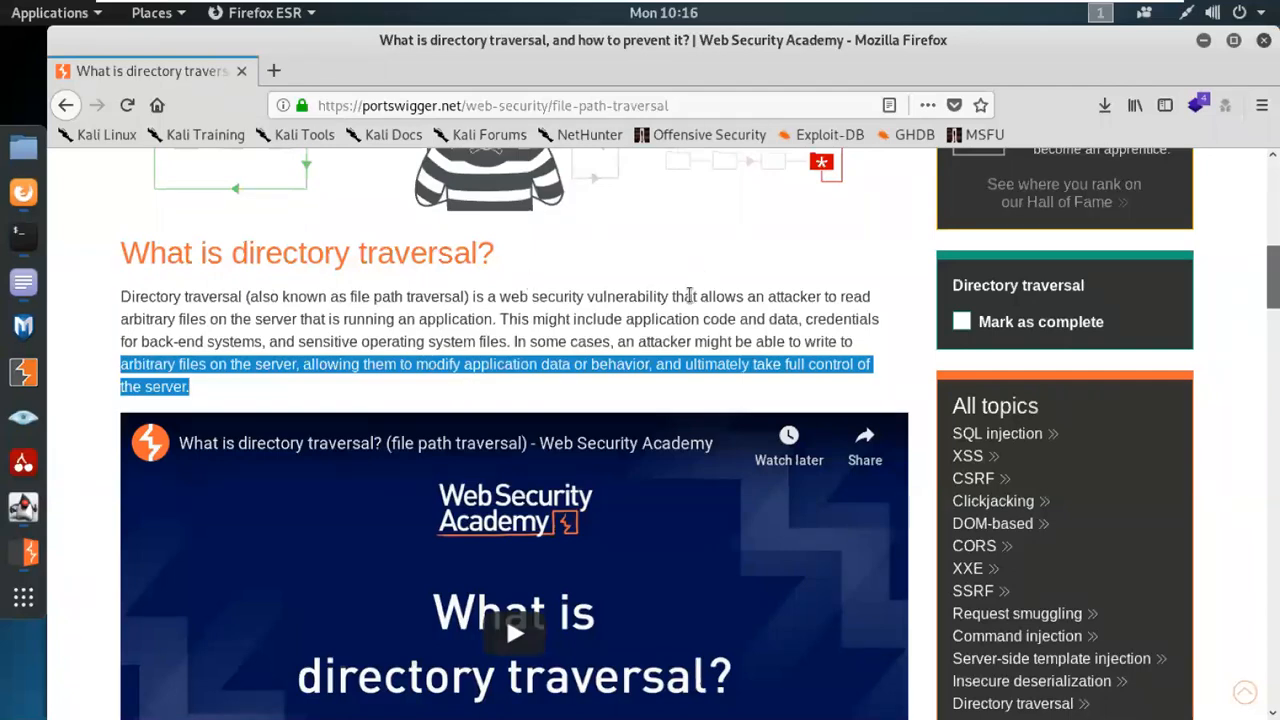
{"action": "scroll", "coordinate": [688, 305], "scroll_direction": "down", "scroll_amount": 5}
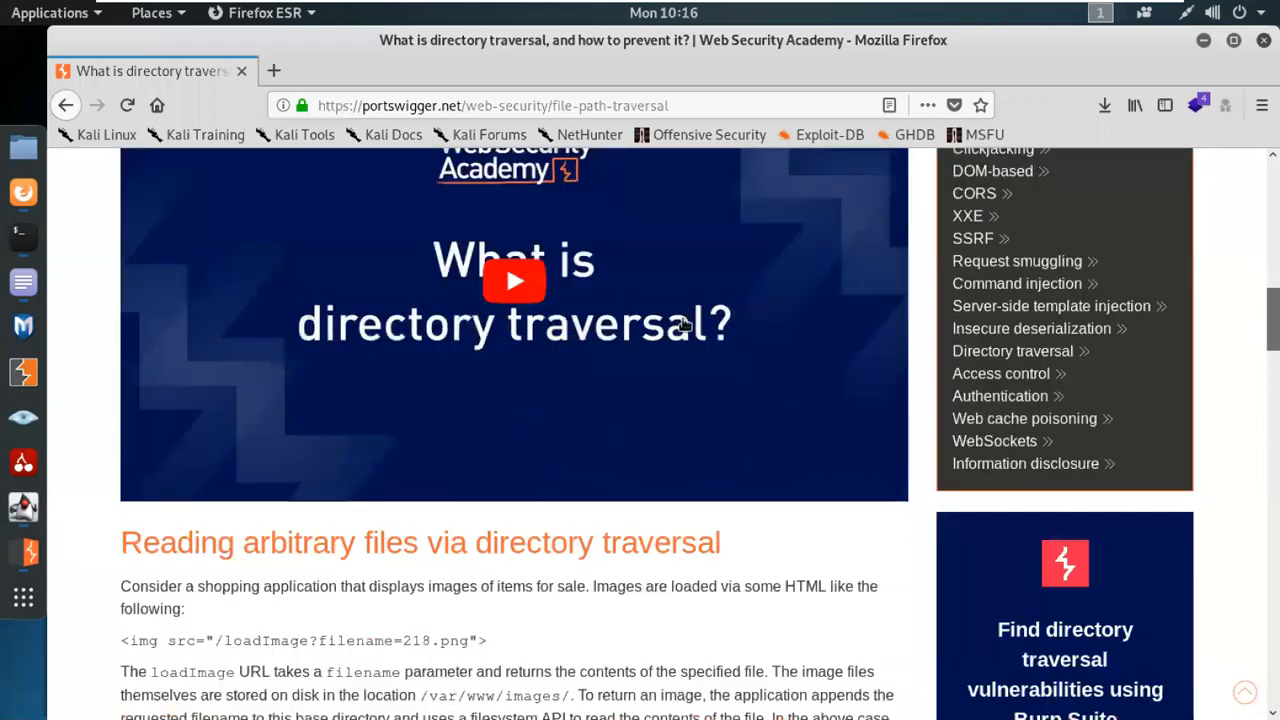
Step: Read the start of "Reading arbitrary files via directory traversal", highlighting the img src code, the filename 218.png and the location /var/www/images/
{"action": "scroll", "coordinate": [684, 323], "scroll_direction": "down", "scroll_amount": 2}
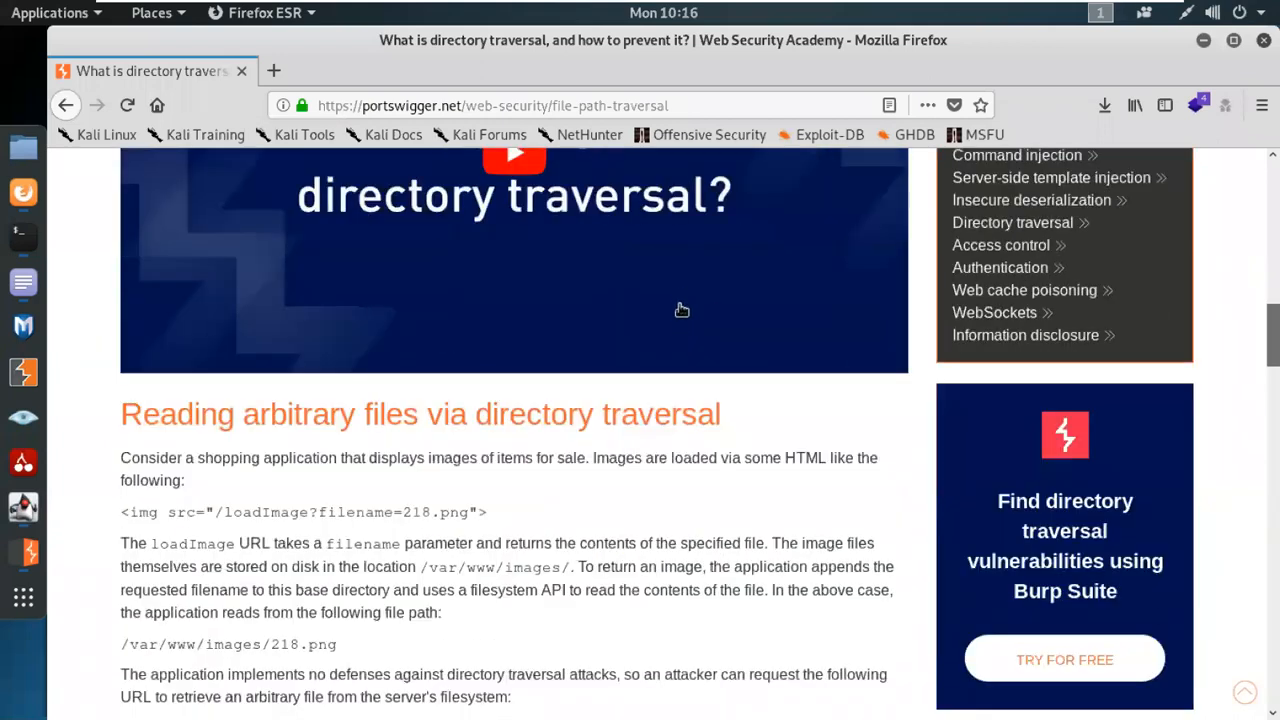
{"action": "scroll", "coordinate": [681, 310], "scroll_direction": "down", "scroll_amount": 3}
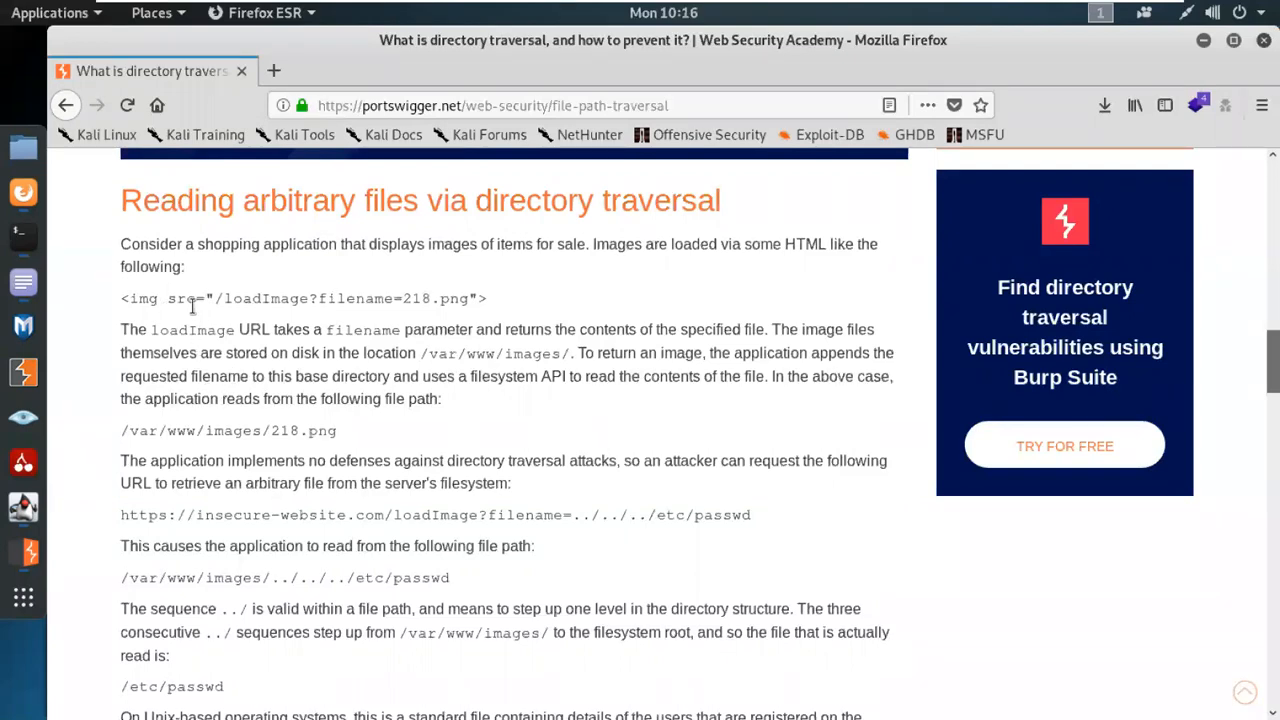
{"action": "left_click_drag", "start_coordinate": [220, 298], "coordinate": [122, 298]}
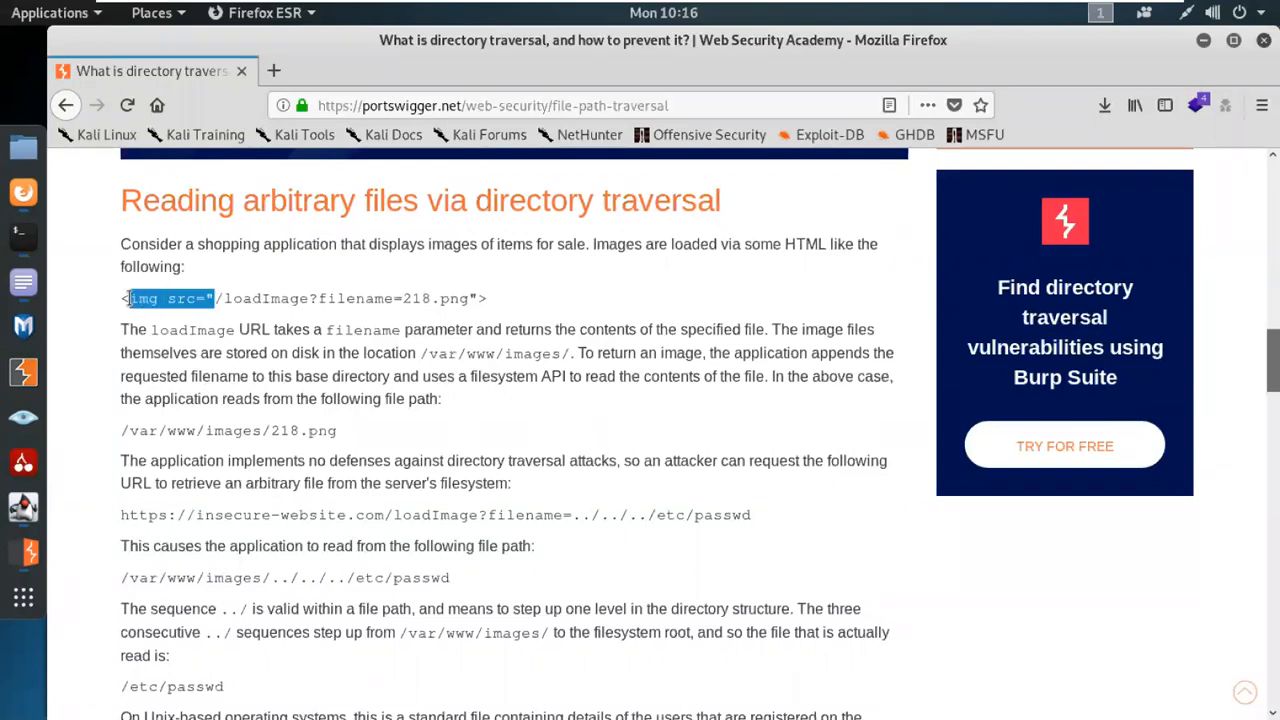
{"action": "left_click", "coordinate": [498, 306]}
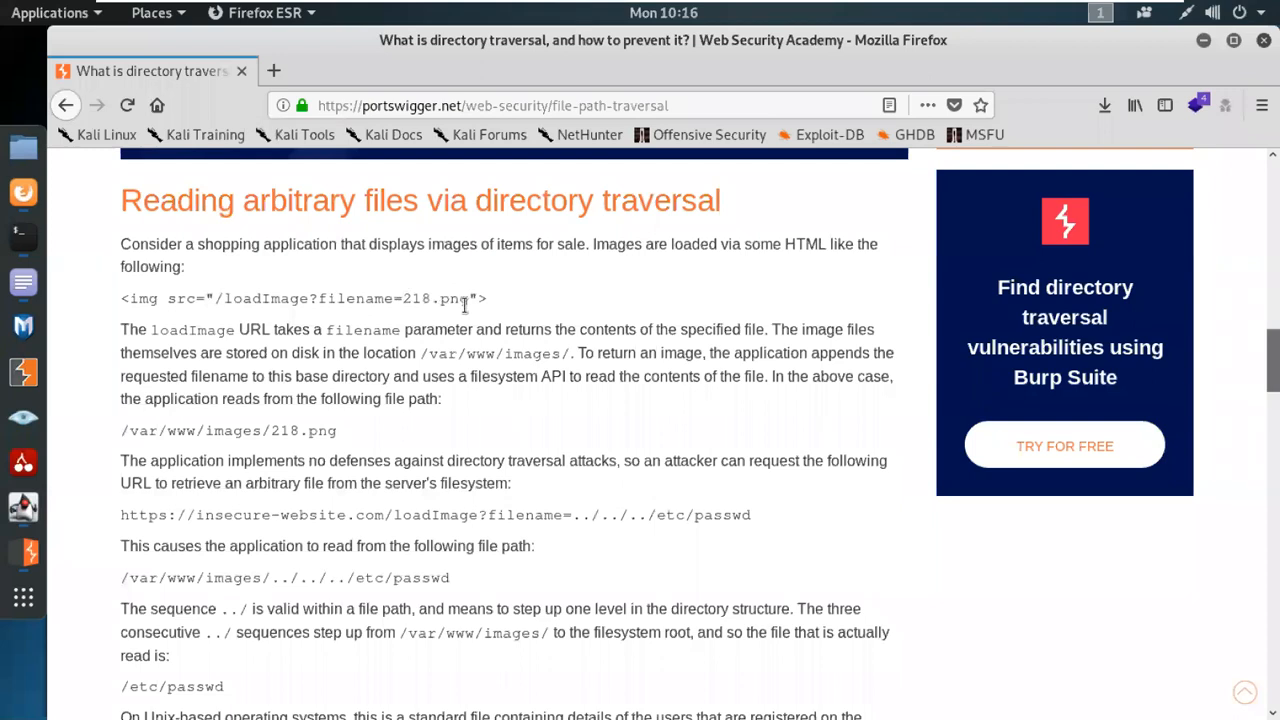
{"action": "left_click_drag", "start_coordinate": [466, 298], "coordinate": [402, 299]}
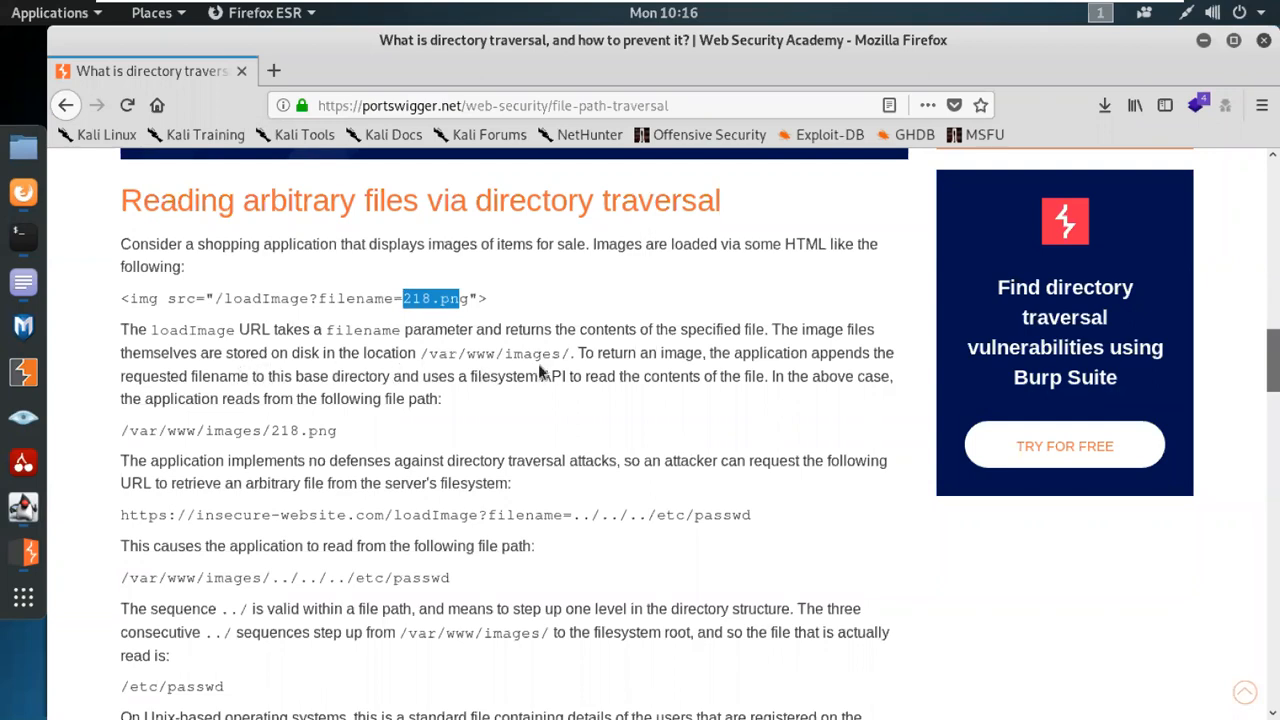
{"action": "left_click", "coordinate": [569, 360]}
{"action": "left_click_drag", "start_coordinate": [570, 360], "coordinate": [422, 358]}
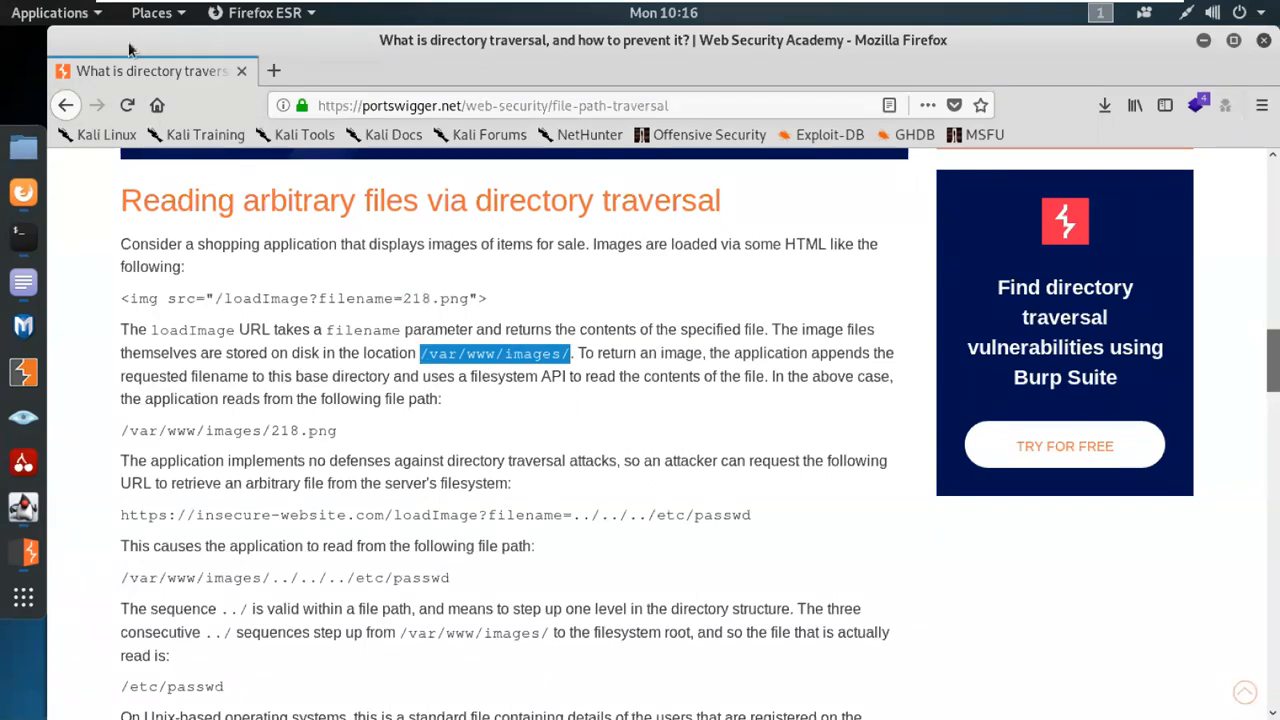
Step: Switch to the Files app and browse the computer's root file system to the /var/www folder
{"action": "left_click", "coordinate": [102, 20]}
{"action": "left_click", "coordinate": [148, 20]}
{"action": "left_click", "coordinate": [150, 20]}
{"action": "left_click", "coordinate": [240, 300]}
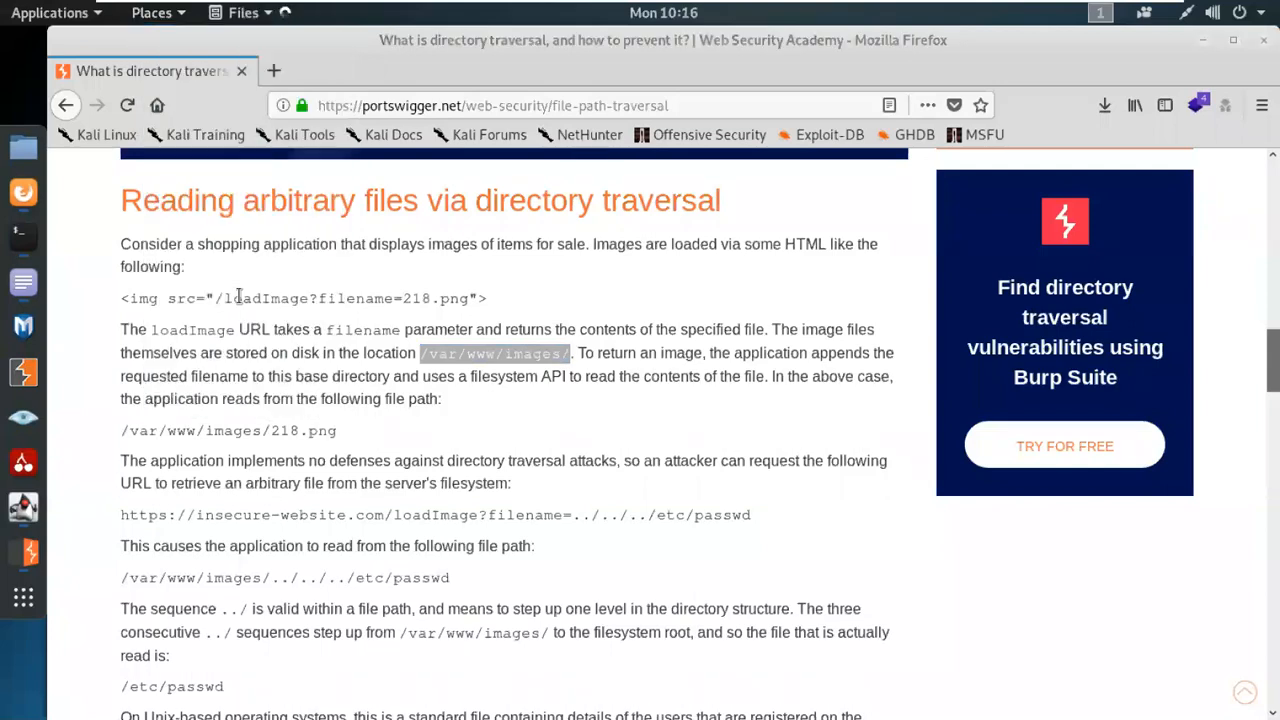
{"action": "left_click", "coordinate": [149, 503]}
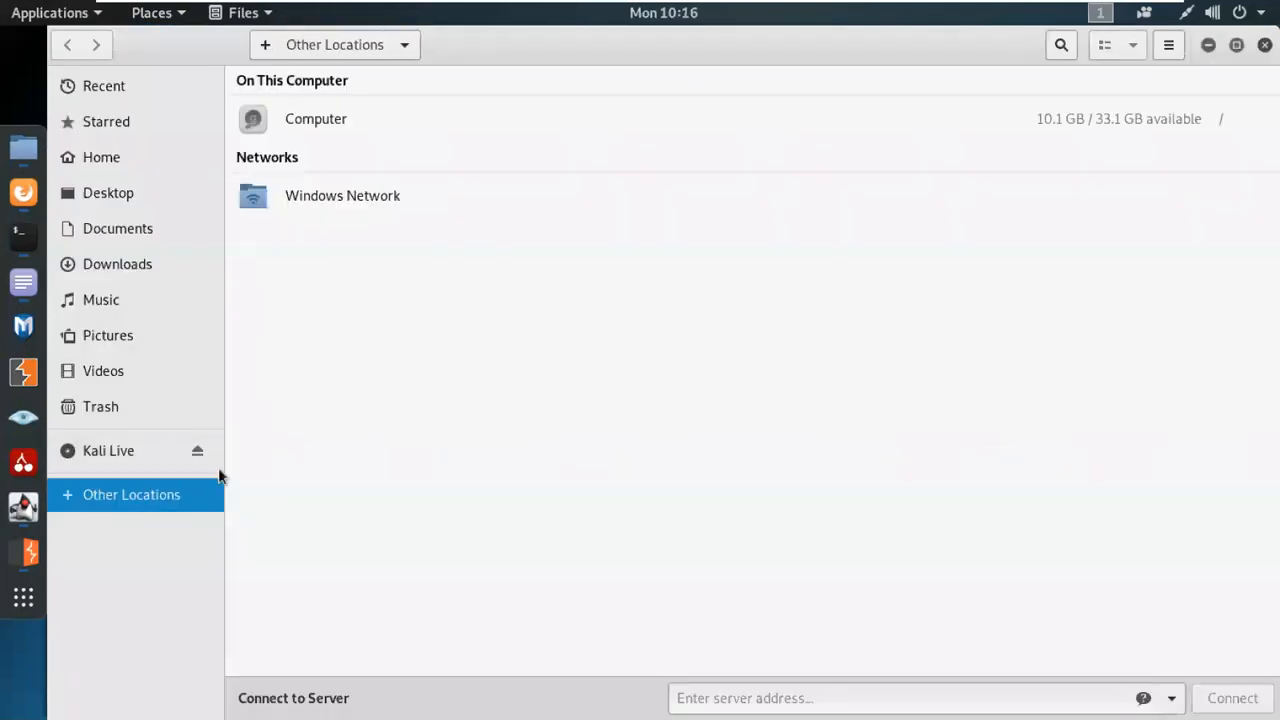
{"action": "left_click", "coordinate": [309, 126]}
{"action": "double_click", "coordinate": [1006, 500]}
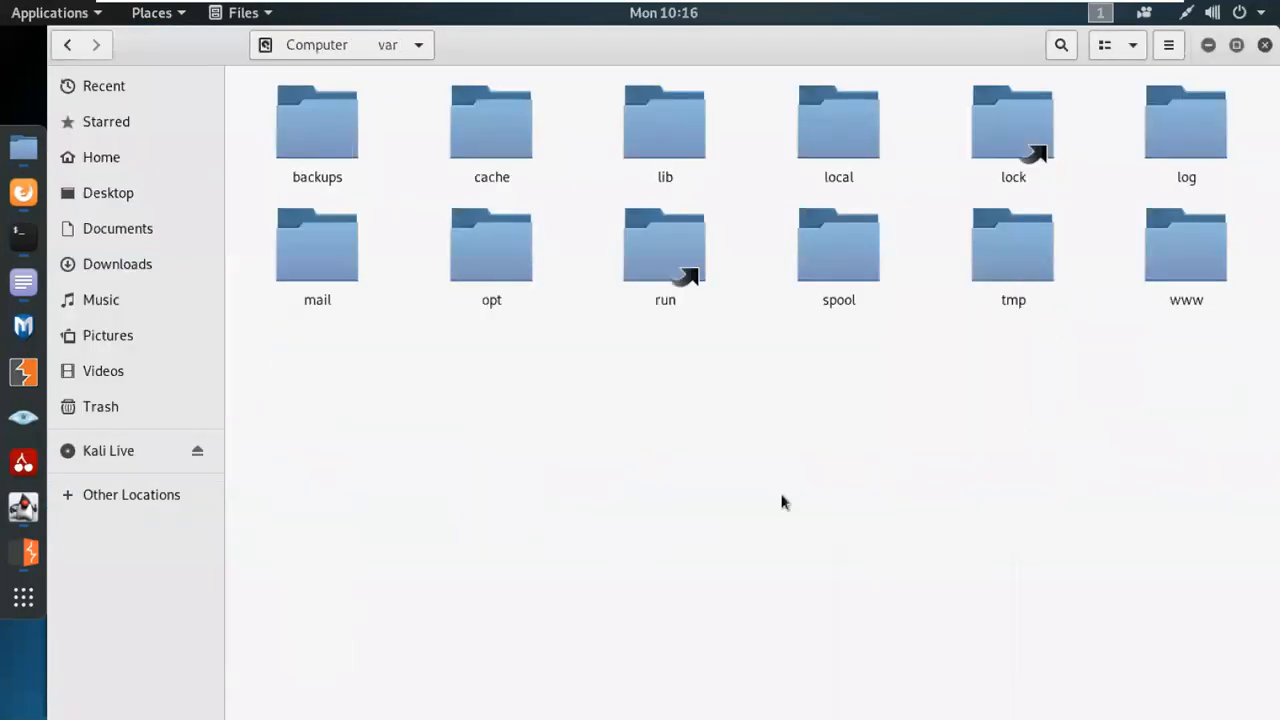
{"action": "double_click", "coordinate": [1180, 255]}
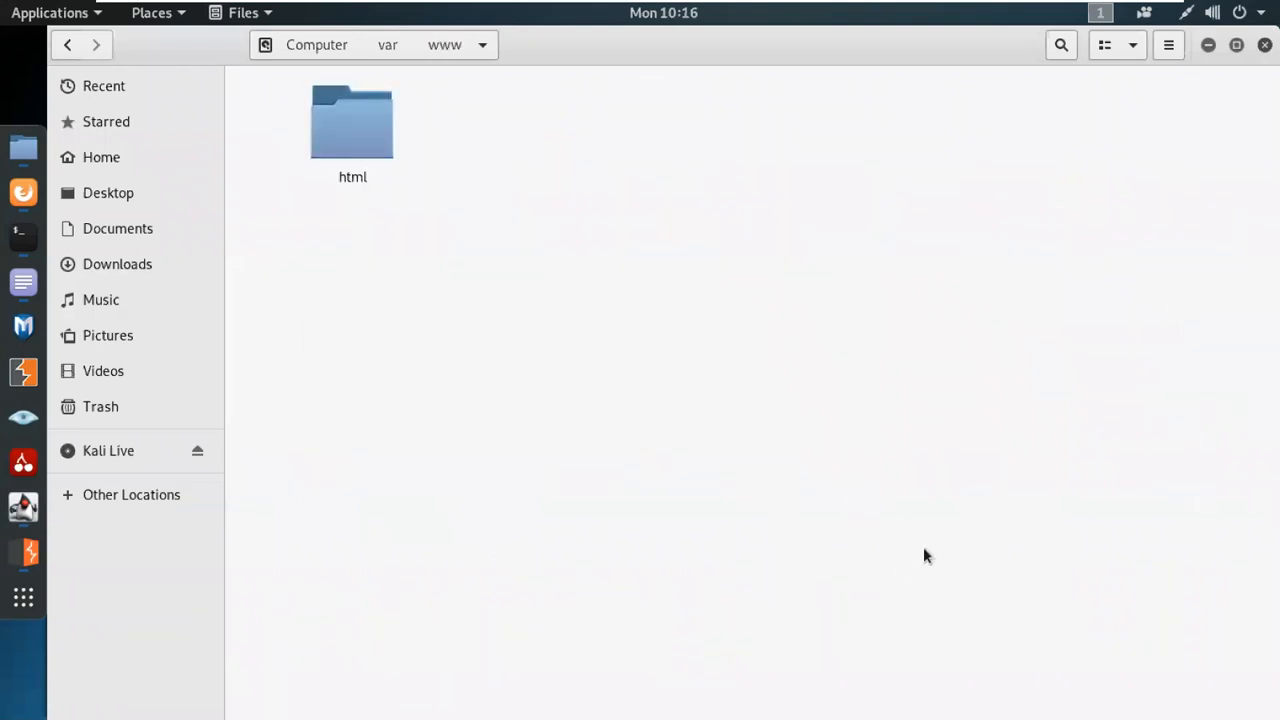
Step: Create a new folder named "Image" in /var/www and minimize the file manager to return to the web page
{"action": "right_click", "coordinate": [399, 301]}
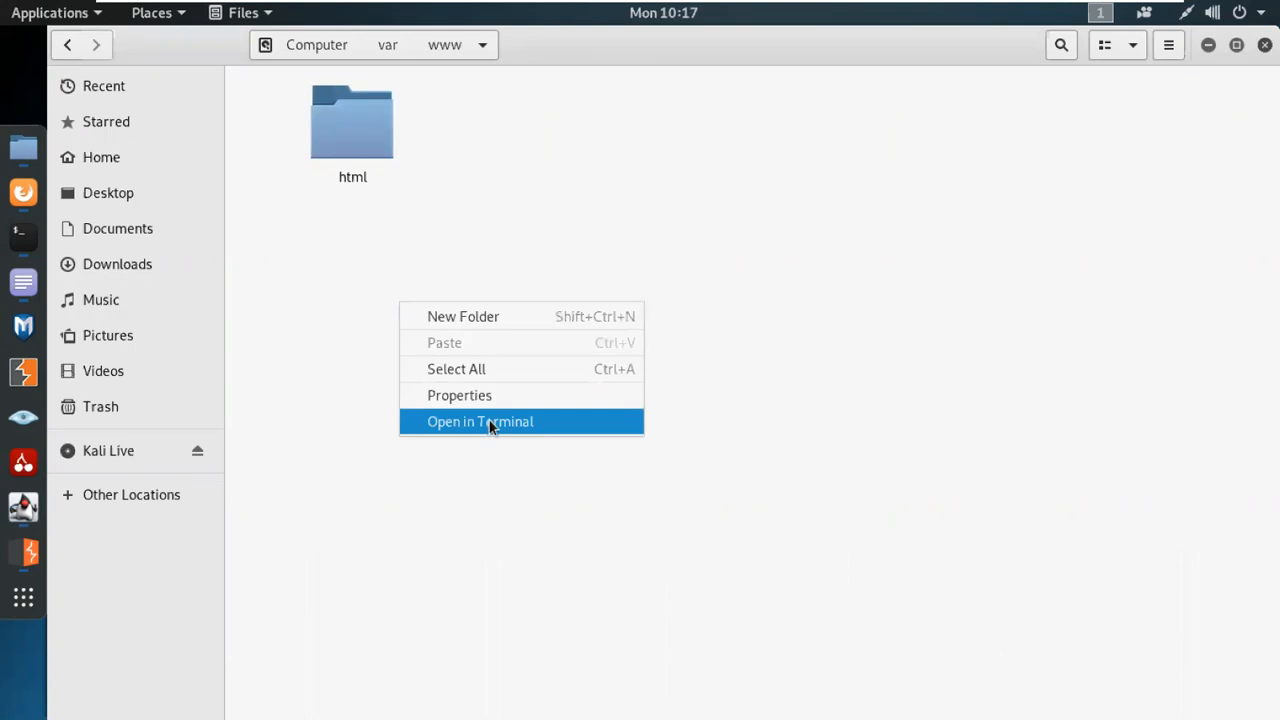
{"action": "left_click", "coordinate": [469, 314]}
{"action": "type", "text": "Image"}
{"action": "key", "text": "Return"}
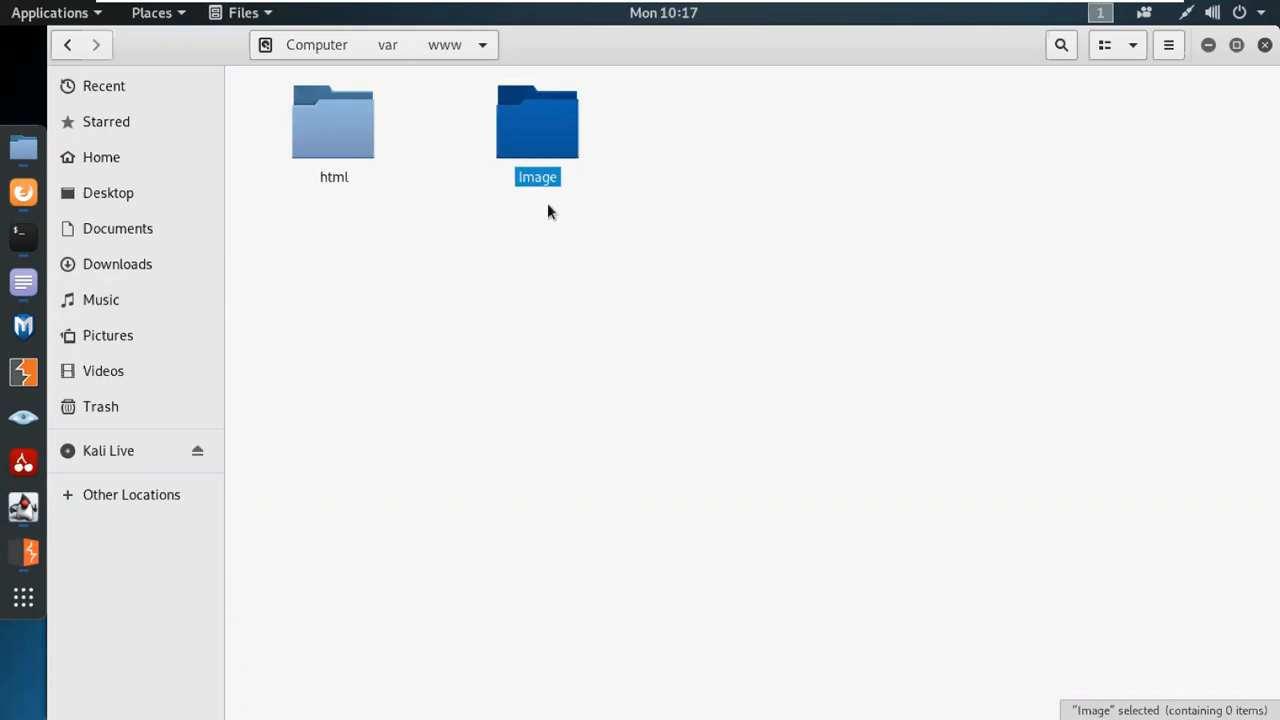
{"action": "left_click", "coordinate": [1210, 48]}
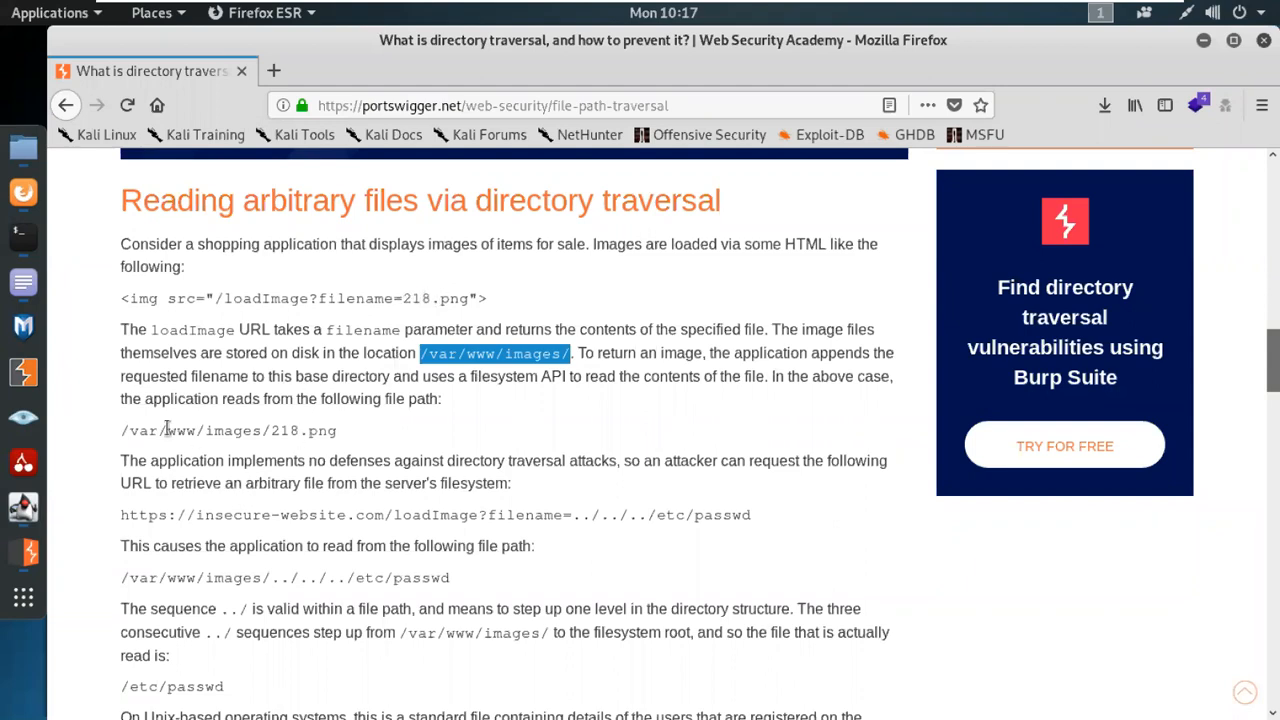
Step: Examine the example attack, highlighting /var/www/images/218.png, "directory traversal attacks", /loadImage?filename= and the ../ sequences in the URL
{"action": "triple_click", "coordinate": [255, 425]}
{"action": "left_click_drag", "start_coordinate": [255, 425], "coordinate": [117, 445]}
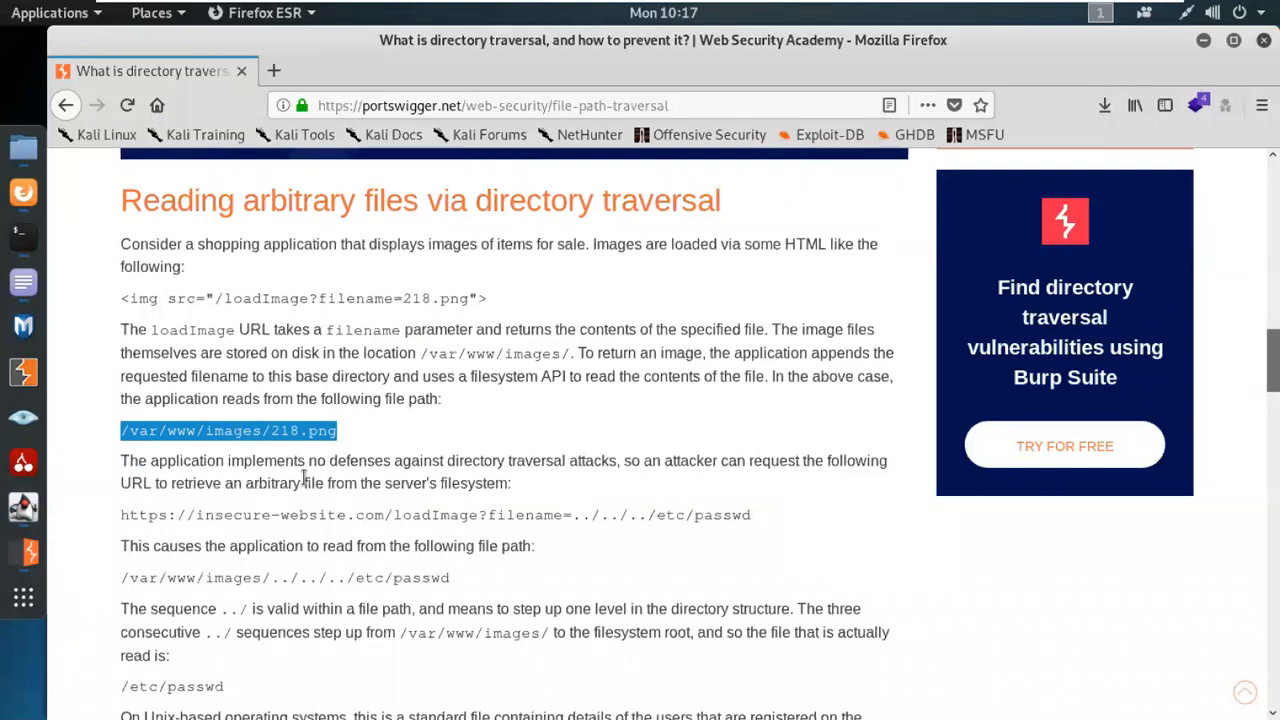
{"action": "left_click_drag", "start_coordinate": [617, 462], "coordinate": [446, 462]}
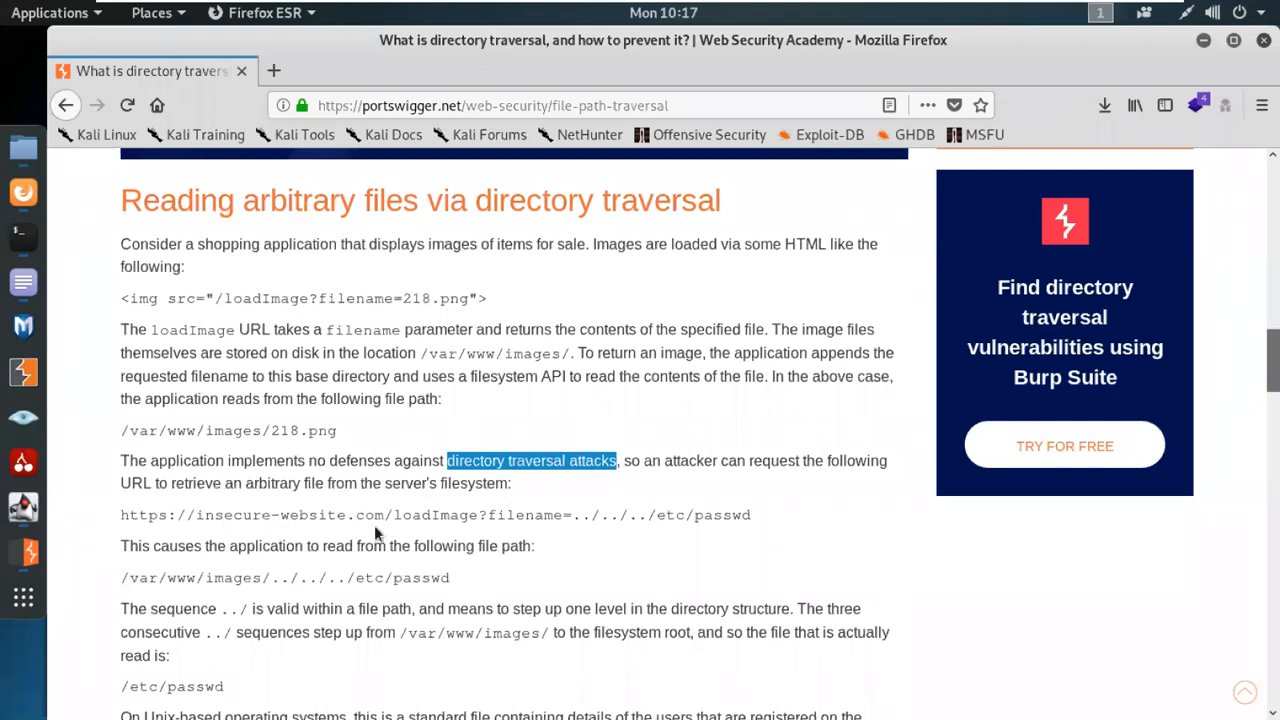
{"action": "left_click_drag", "start_coordinate": [386, 516], "coordinate": [573, 516]}
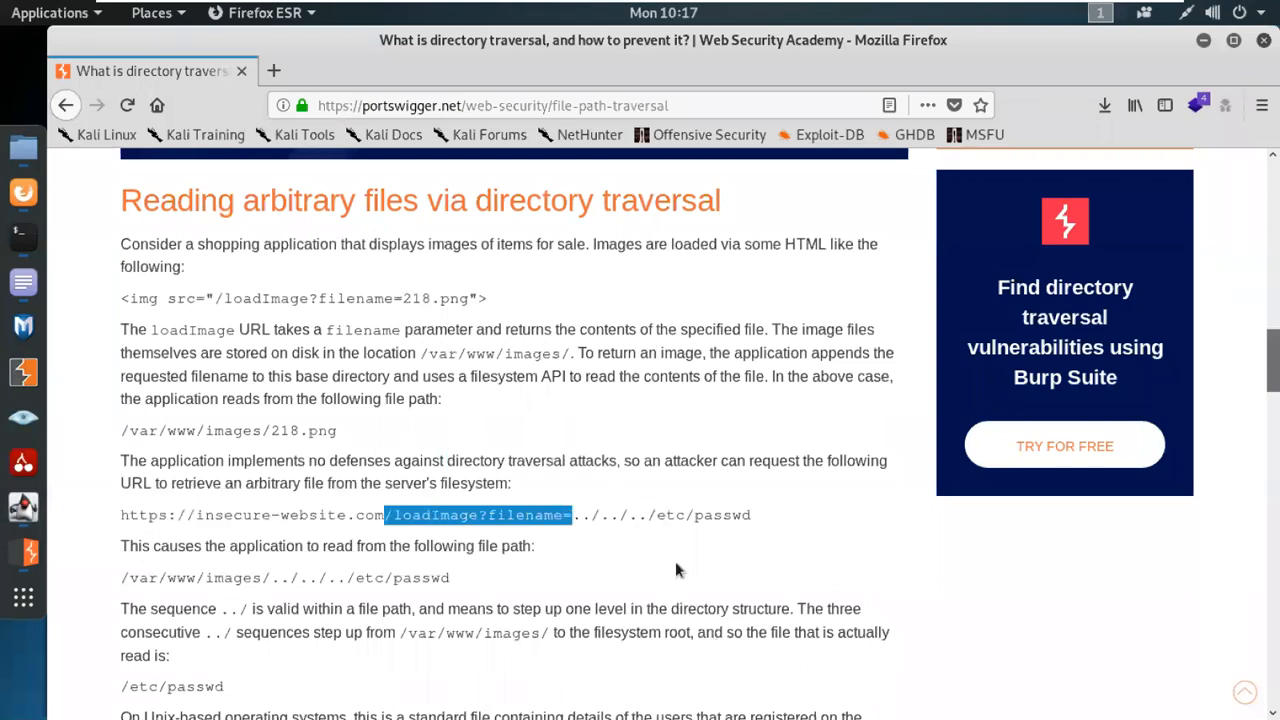
{"action": "left_click", "coordinate": [582, 516]}
{"action": "left_click_drag", "start_coordinate": [573, 516], "coordinate": [600, 516]}
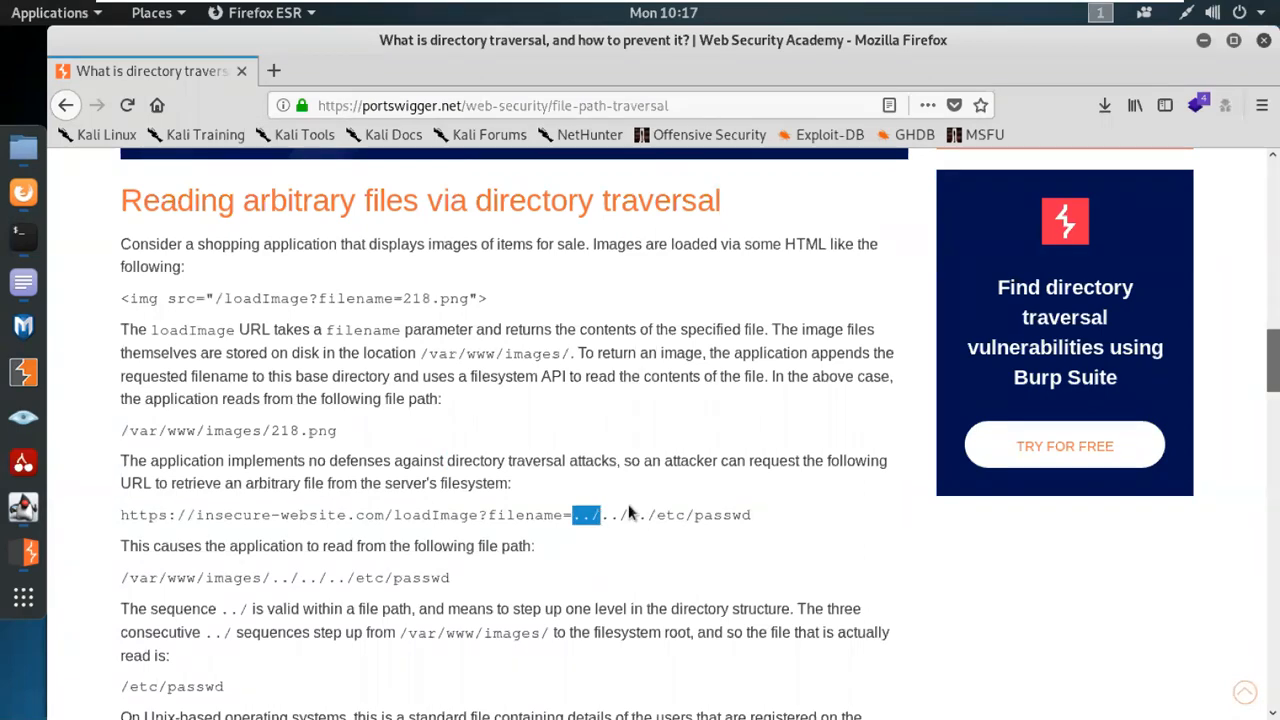
{"action": "left_click_drag", "start_coordinate": [620, 516], "coordinate": [657, 516]}
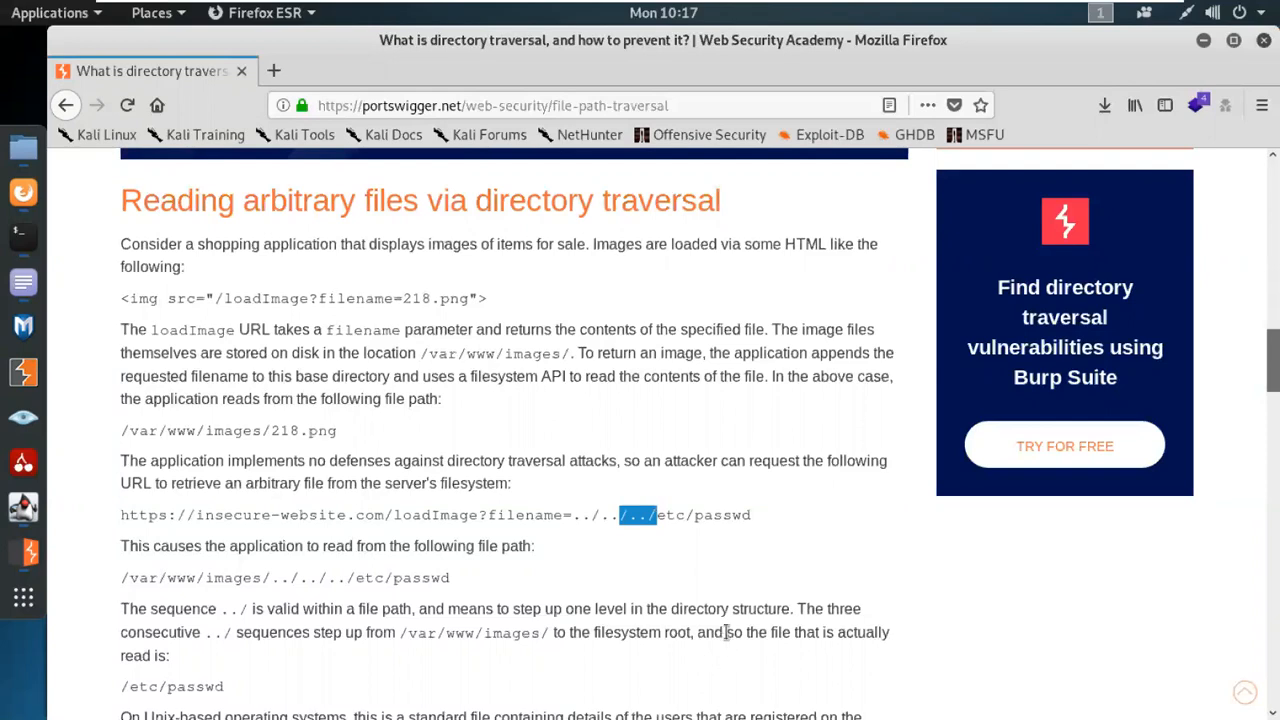
Step: Read the file path explanation, highlighting /var/www/images, "to the filesystem root", /etc/passwd and the Windows variant ..\..\..\windows\win.ini
{"action": "scroll", "coordinate": [727, 632], "scroll_direction": "down", "scroll_amount": 1}
{"action": "scroll", "coordinate": [727, 632], "scroll_direction": "down", "scroll_amount": 3}
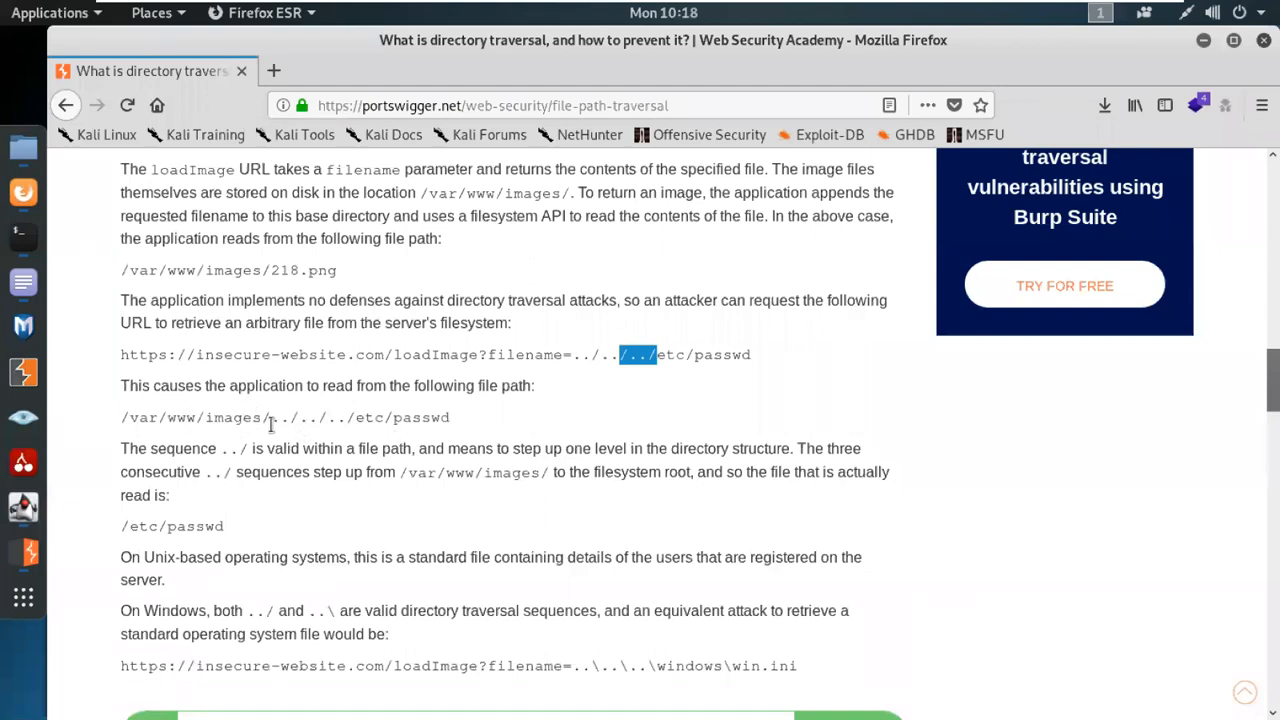
{"action": "left_click_drag", "start_coordinate": [264, 420], "coordinate": [122, 422]}
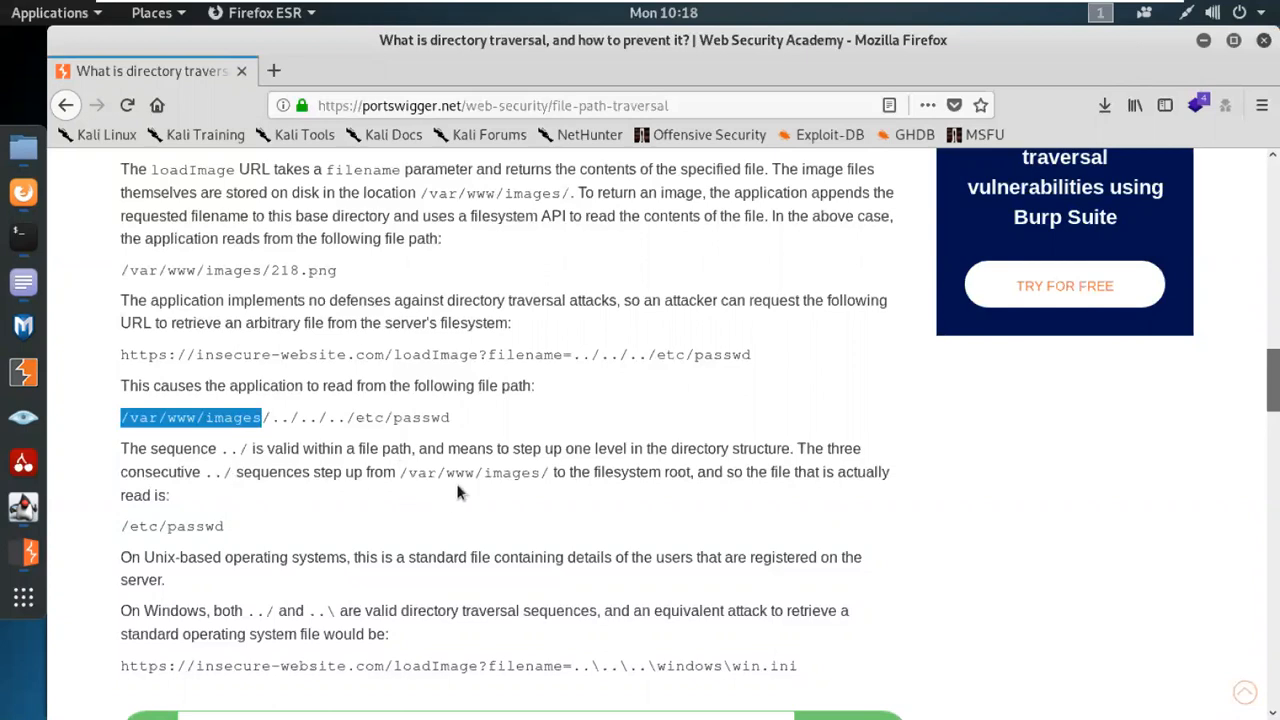
{"action": "left_click_drag", "start_coordinate": [690, 473], "coordinate": [581, 477]}
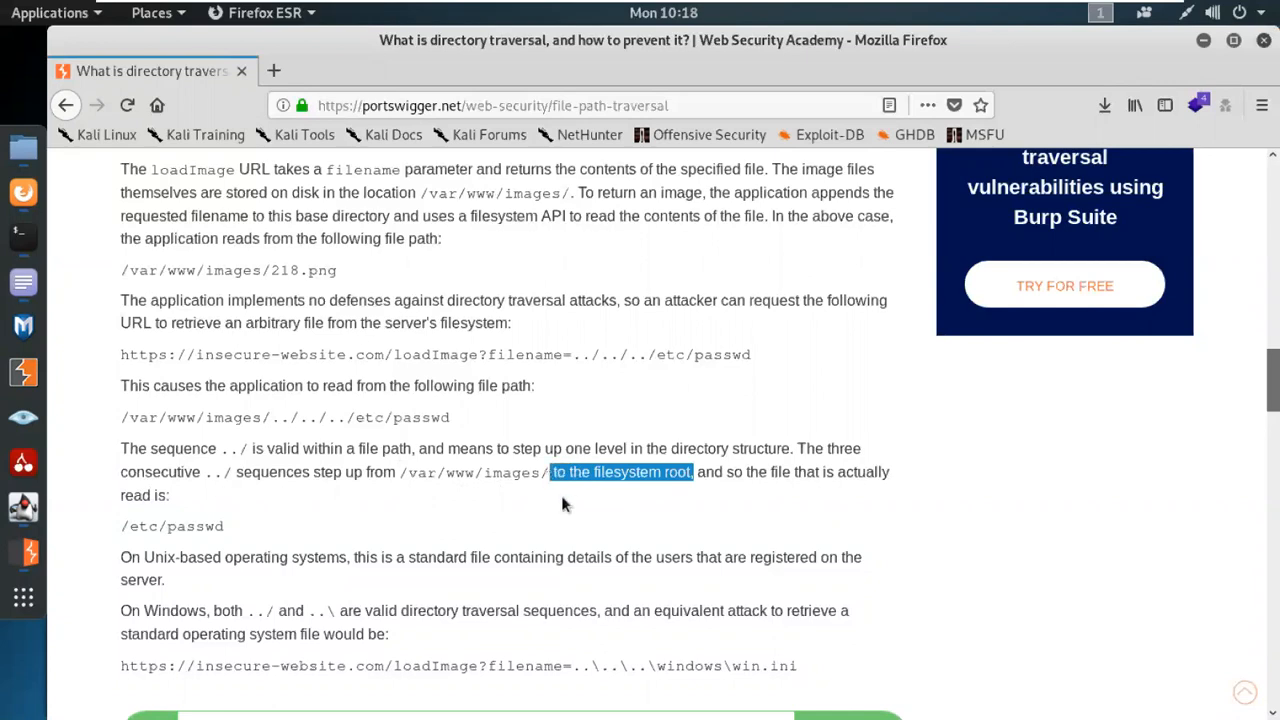
{"action": "triple_click", "coordinate": [183, 524]}
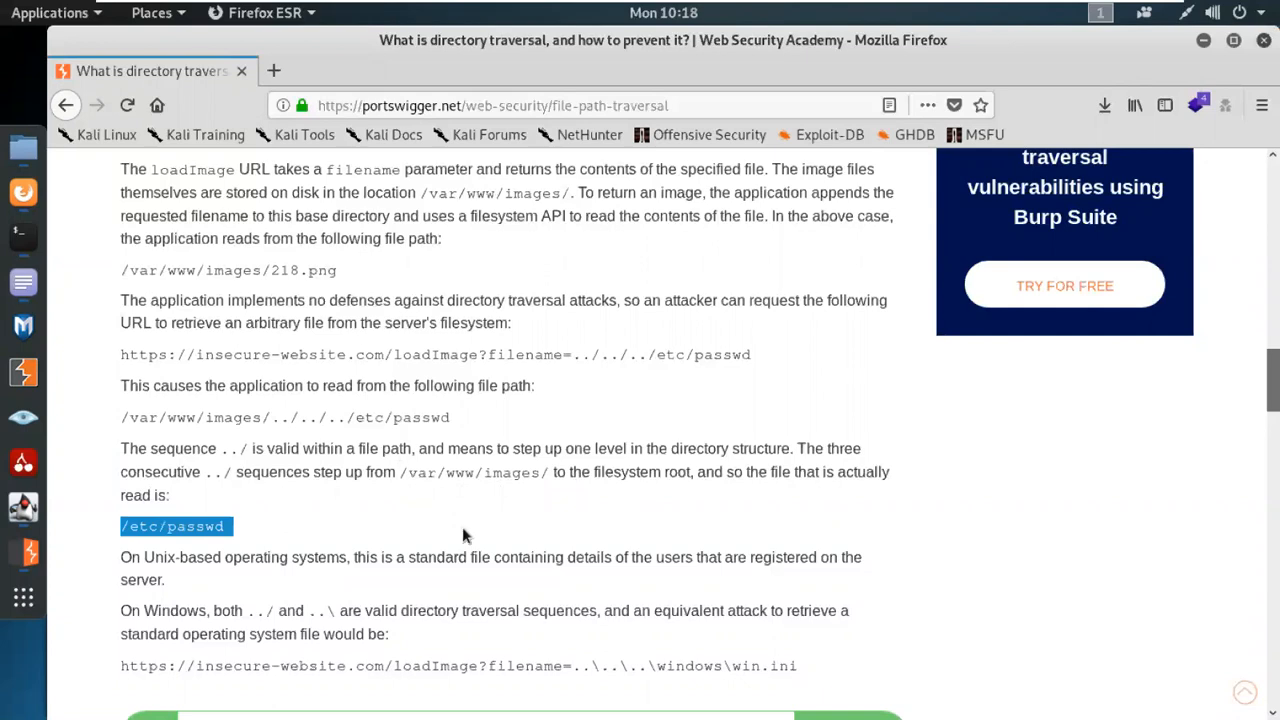
{"action": "scroll", "coordinate": [462, 527], "scroll_direction": "down", "scroll_amount": 3}
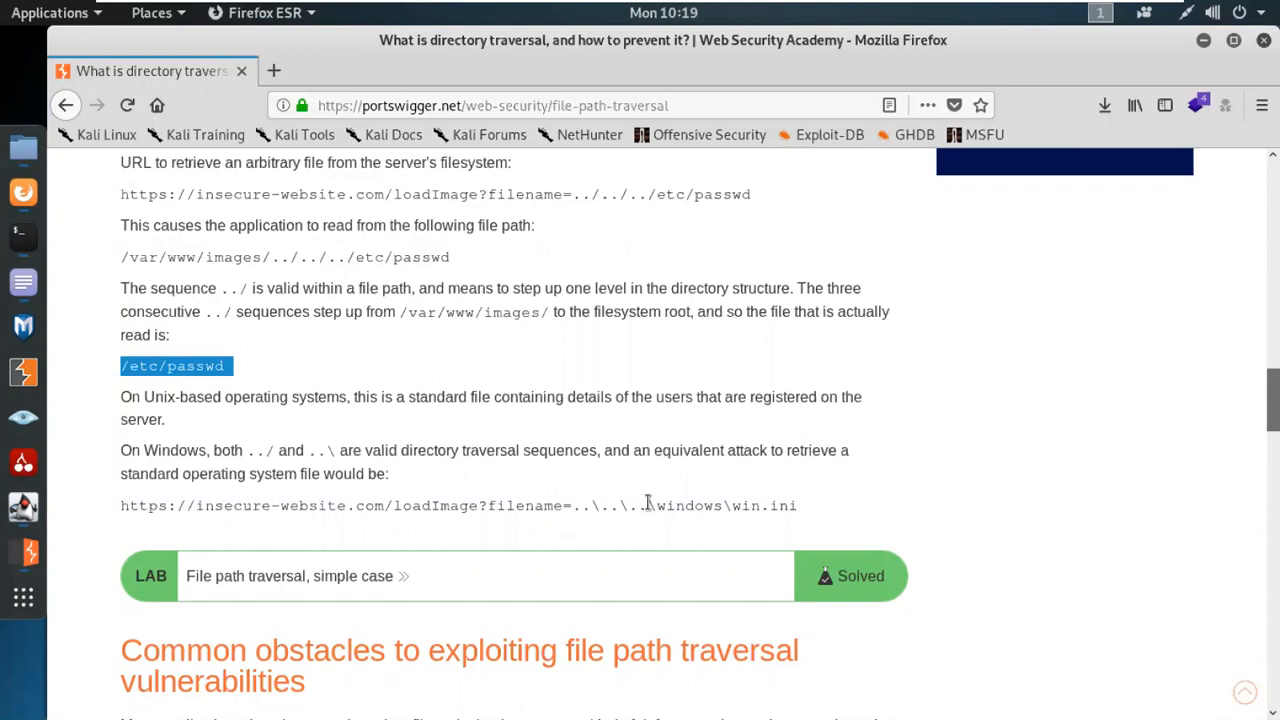
{"action": "left_click_drag", "start_coordinate": [798, 505], "coordinate": [573, 502]}
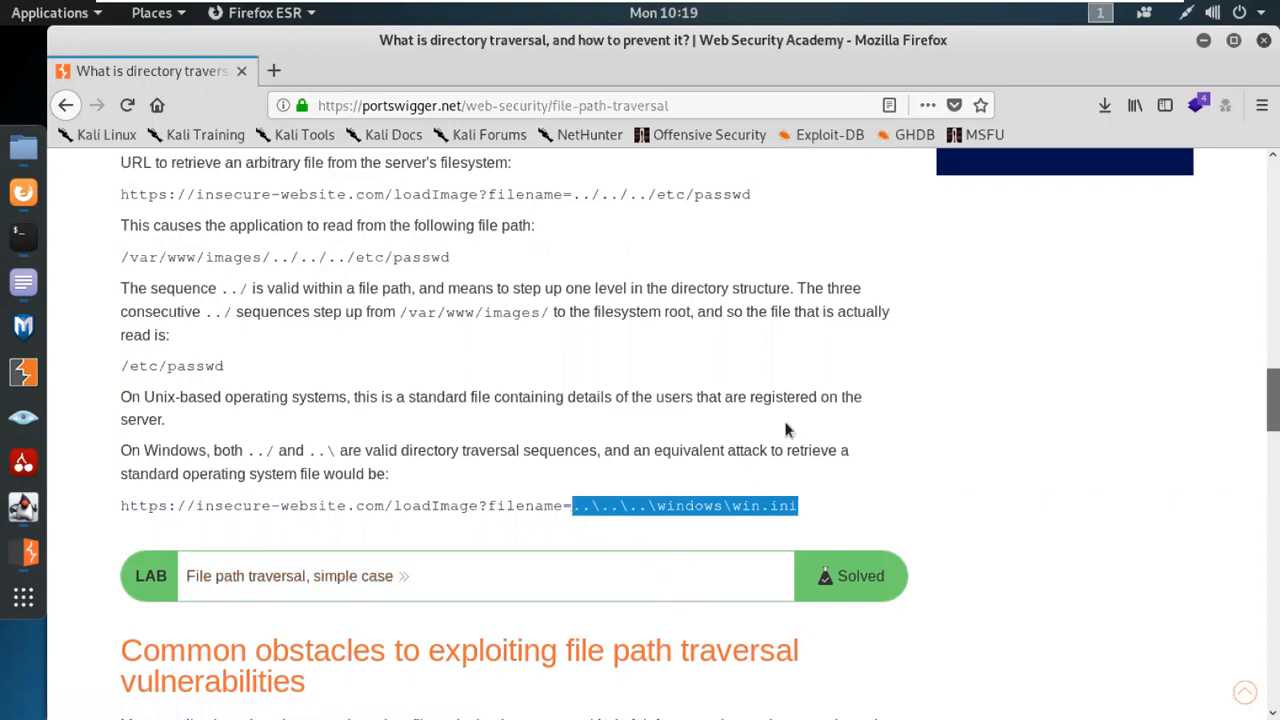
Step: Open the lab "File path traversal, simple case" in a new tab and highlight /etc/passwd in its objective
{"action": "scroll", "coordinate": [771, 435], "scroll_direction": "down", "scroll_amount": 5}
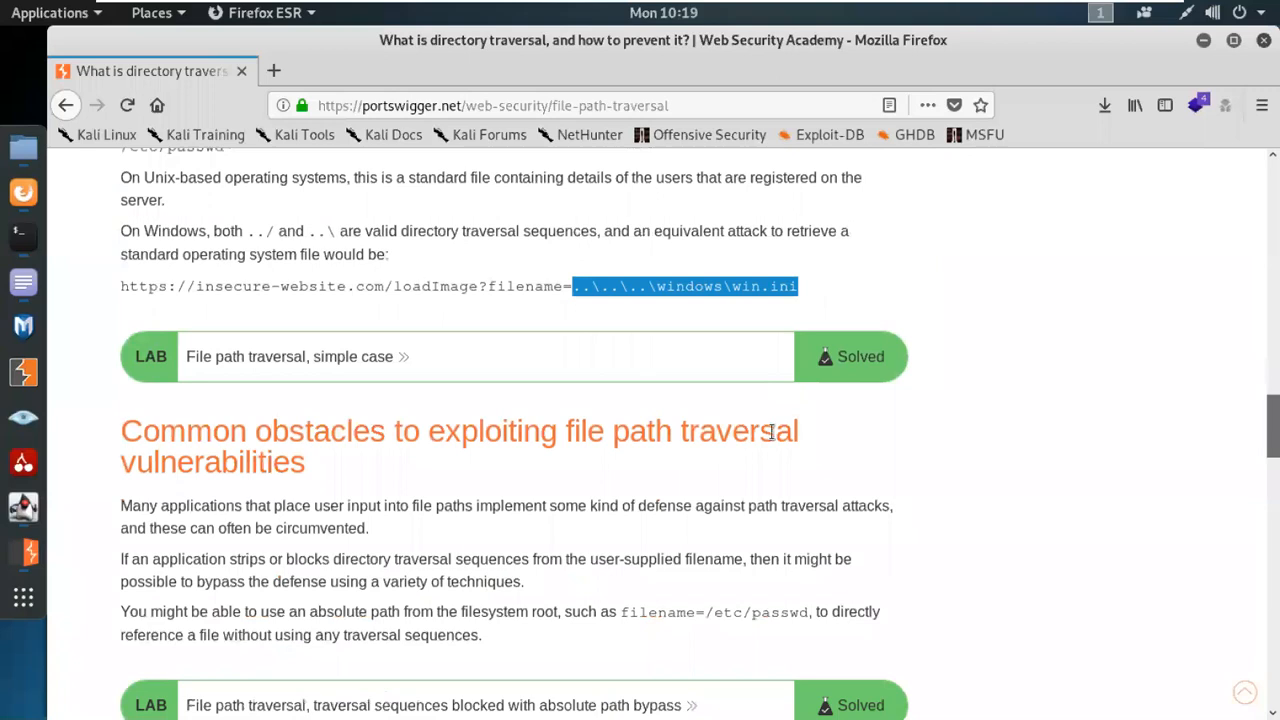
{"action": "scroll", "coordinate": [771, 430], "scroll_direction": "up", "scroll_amount": 1}
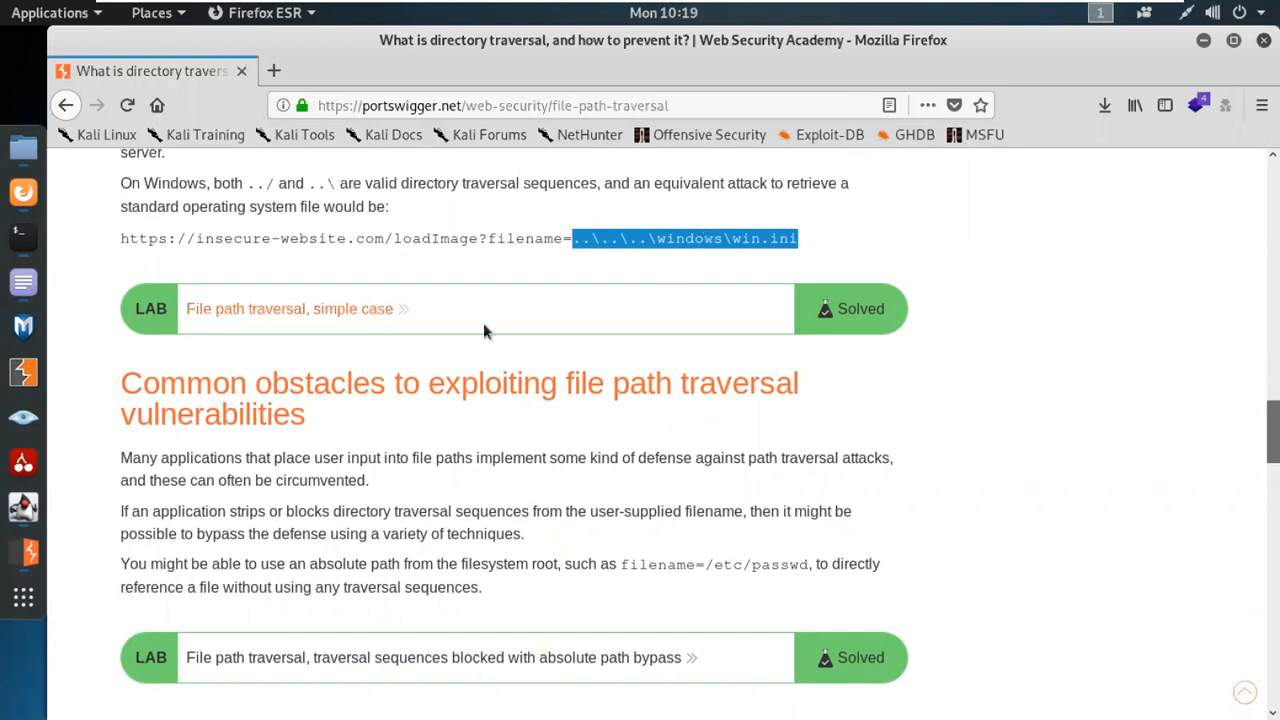
{"action": "middle_click", "coordinate": [320, 316]}
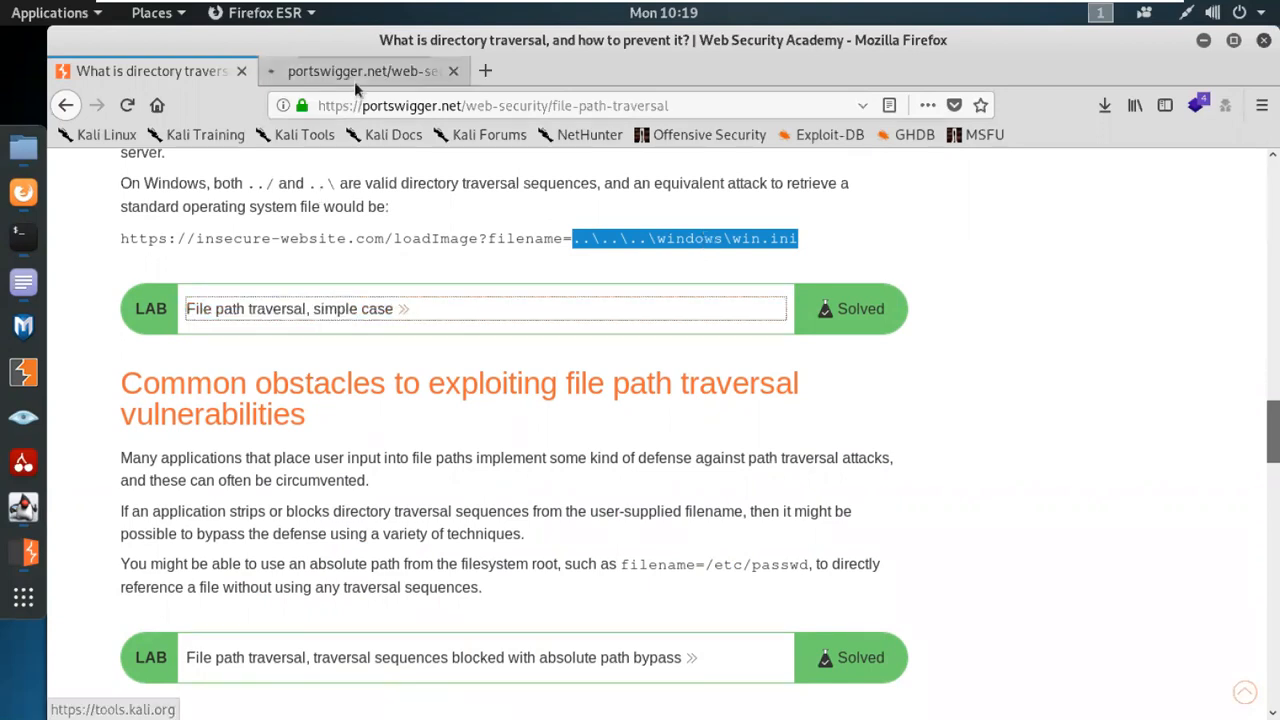
{"action": "left_click", "coordinate": [356, 72]}
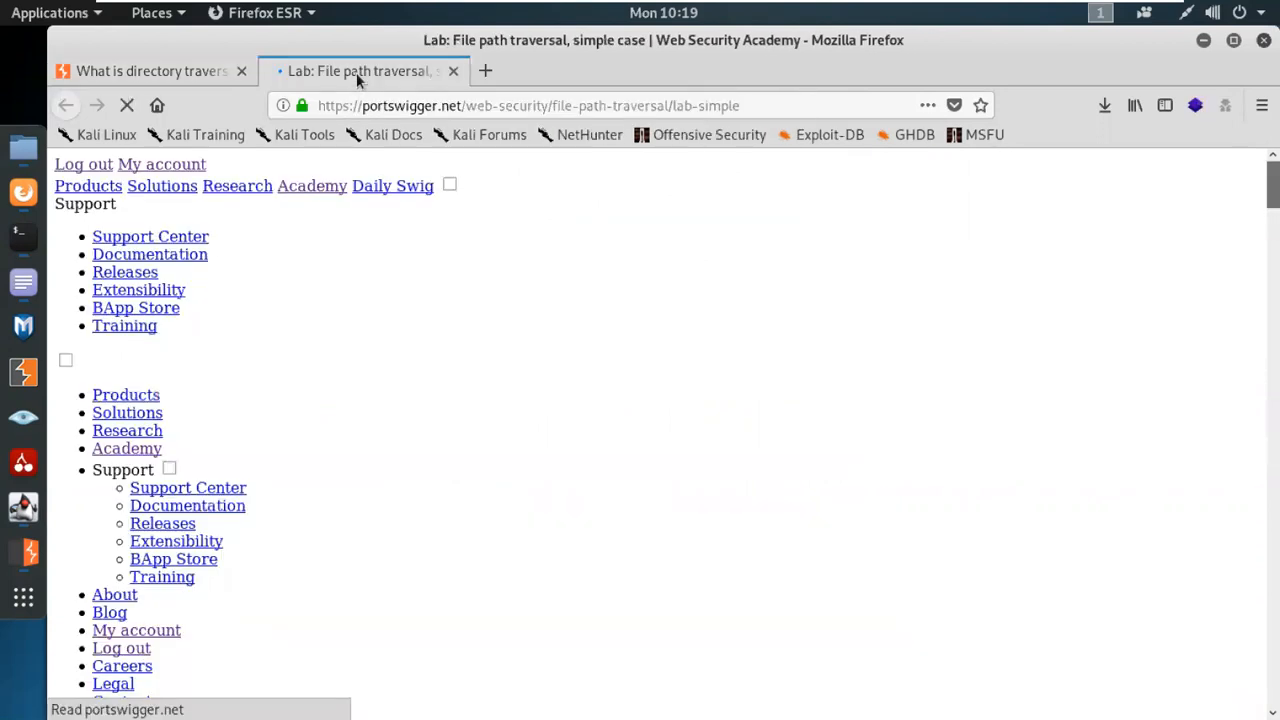
{"action": "scroll", "coordinate": [681, 470], "scroll_direction": "down", "scroll_amount": 1}
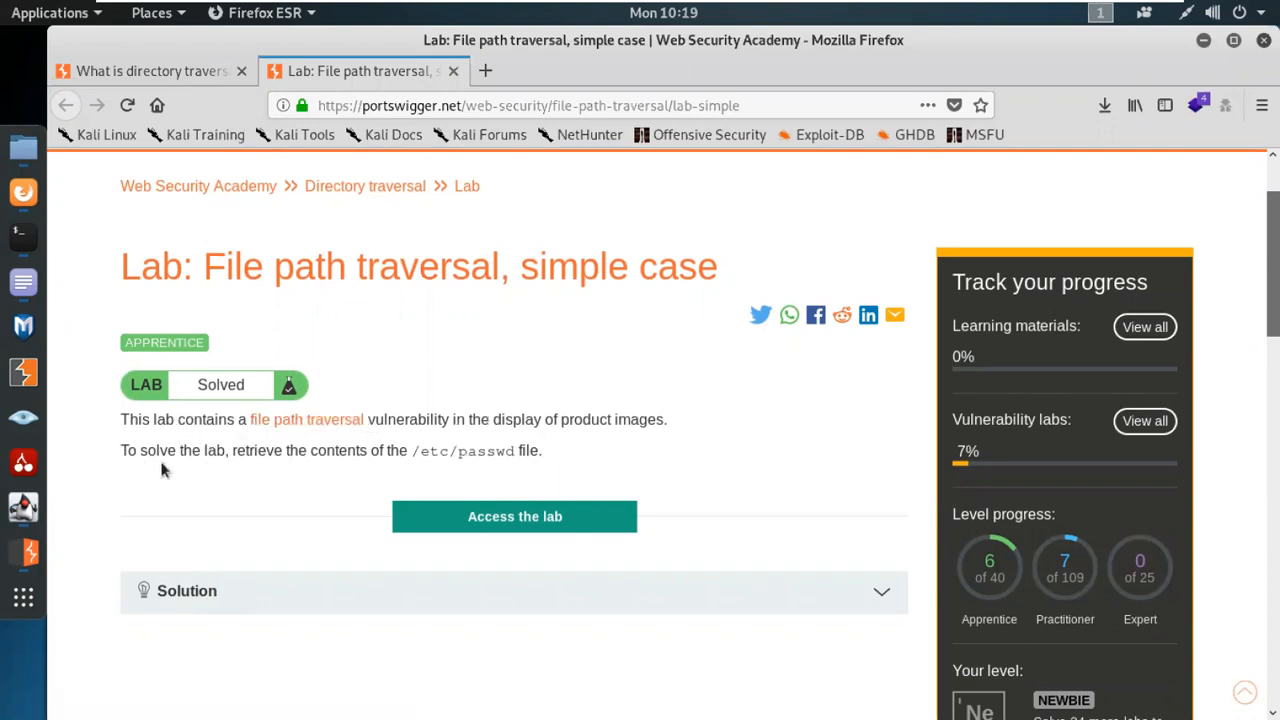
{"action": "left_click_drag", "start_coordinate": [407, 452], "coordinate": [517, 452]}
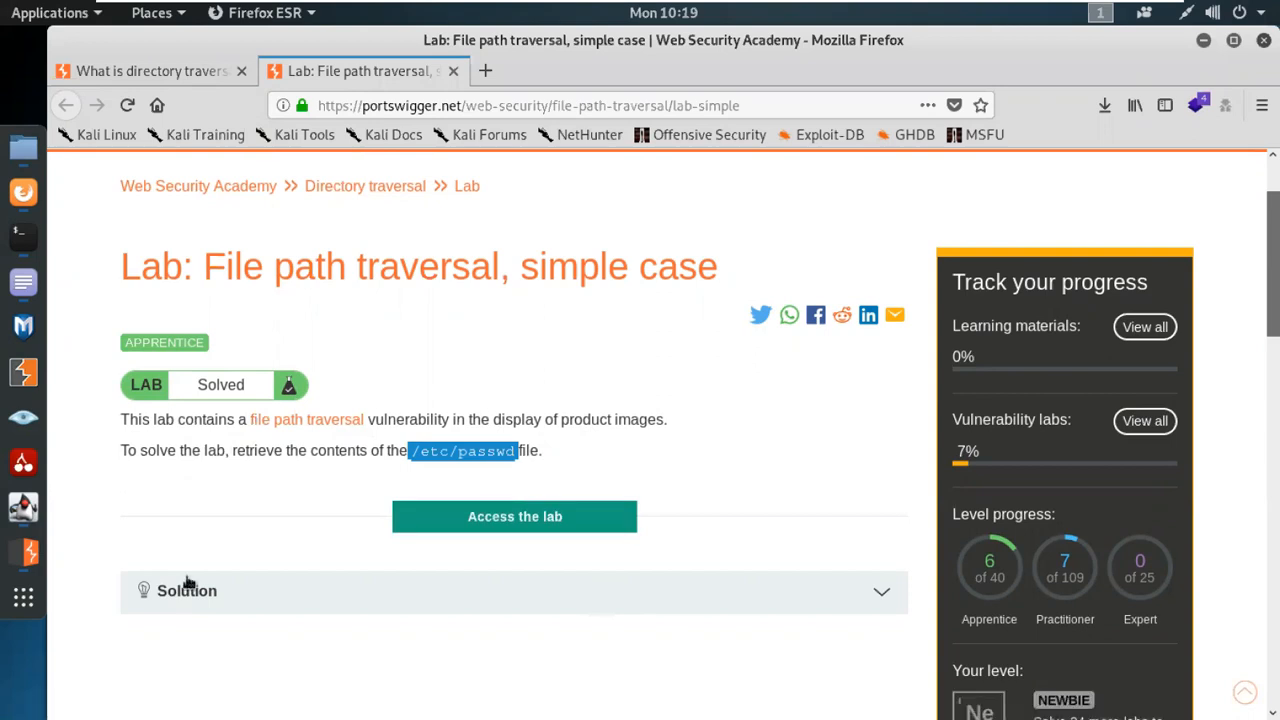
Step: Access the lab and look over the products on its shop page
{"action": "left_click", "coordinate": [515, 522]}
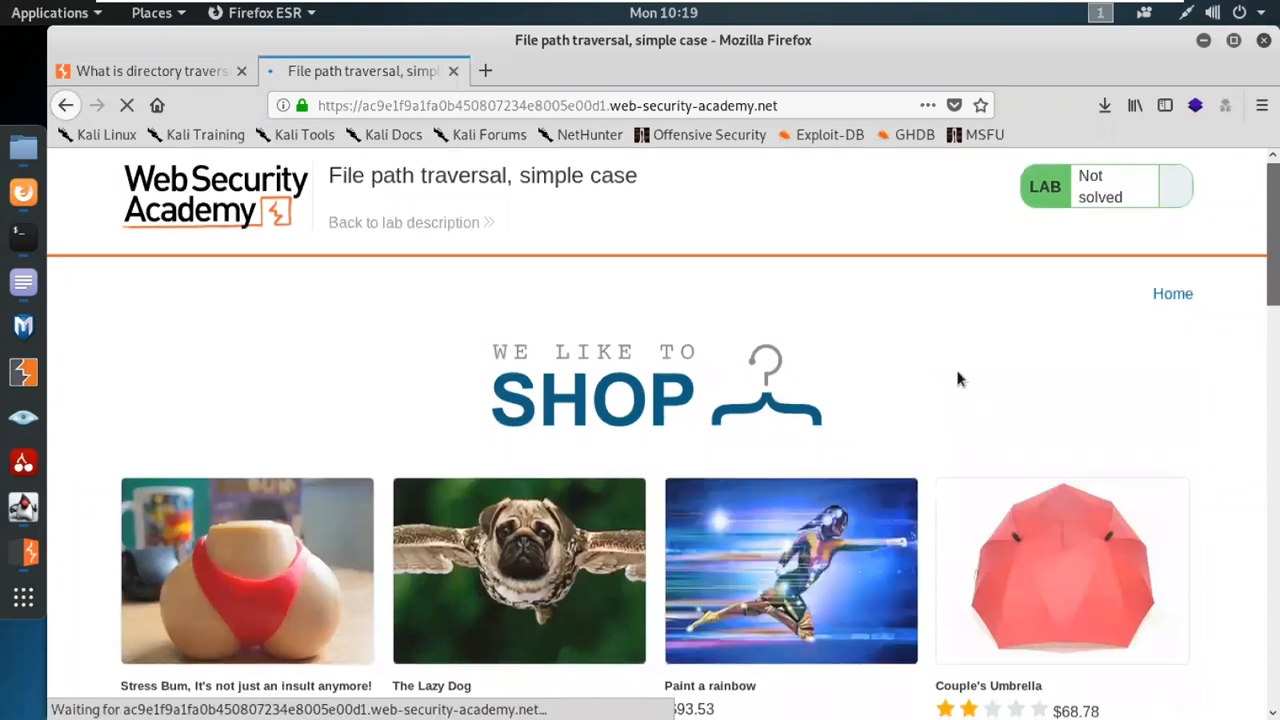
{"action": "scroll", "coordinate": [957, 377], "scroll_direction": "down", "scroll_amount": 1}
{"action": "scroll", "coordinate": [957, 378], "scroll_direction": "down", "scroll_amount": 1}
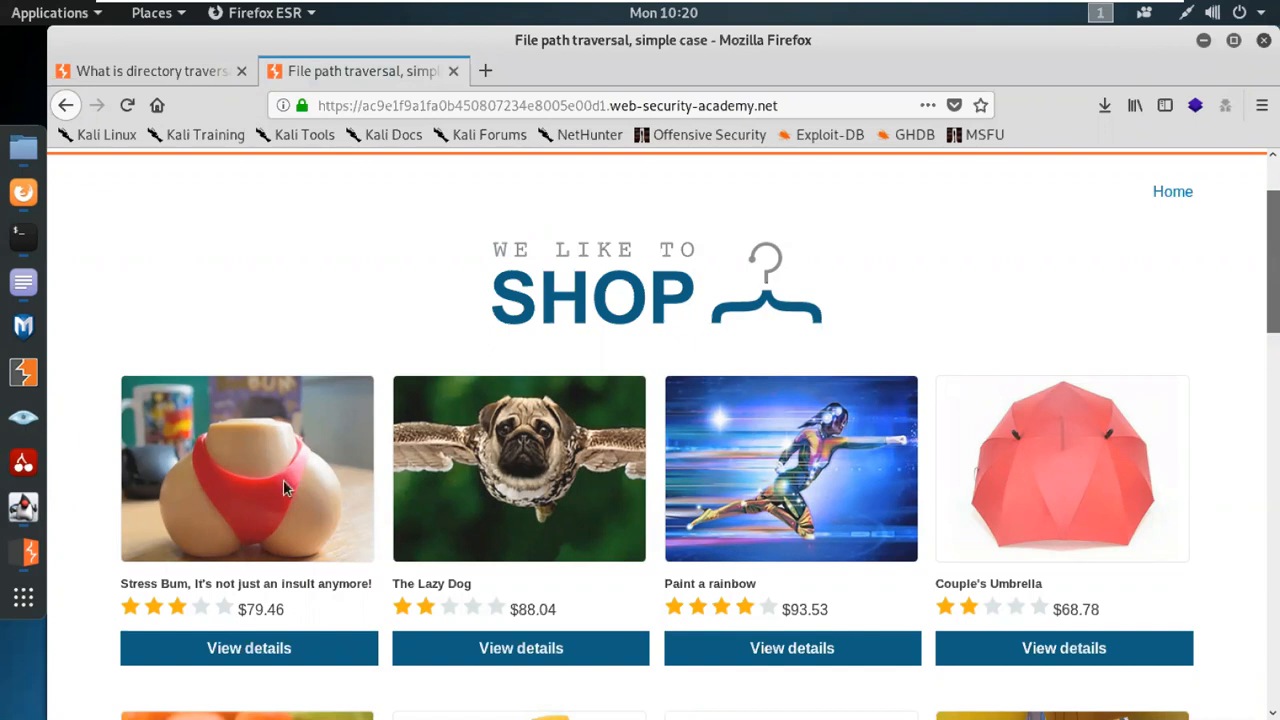
{"action": "scroll", "coordinate": [284, 487], "scroll_direction": "down", "scroll_amount": 3}
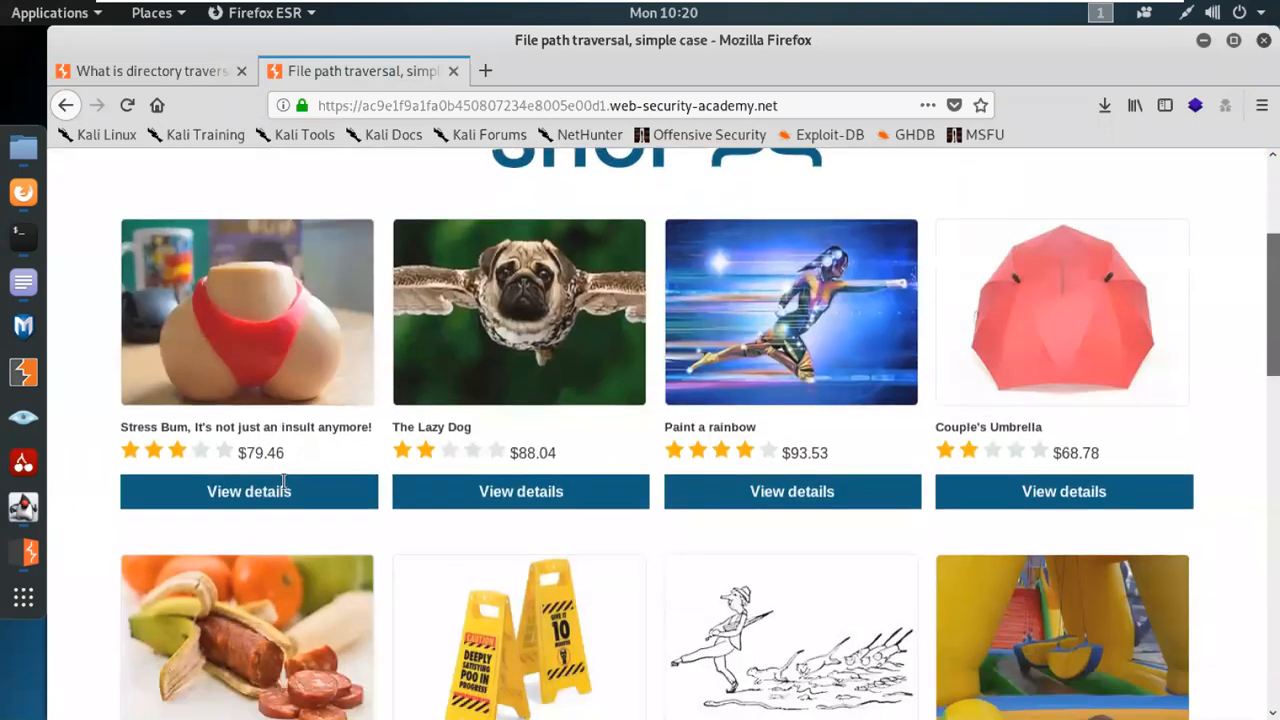
Step: Switch to Burp Suite and turn on proxy interception
{"action": "left_click", "coordinate": [30, 551]}
{"action": "left_click", "coordinate": [98, 116]}
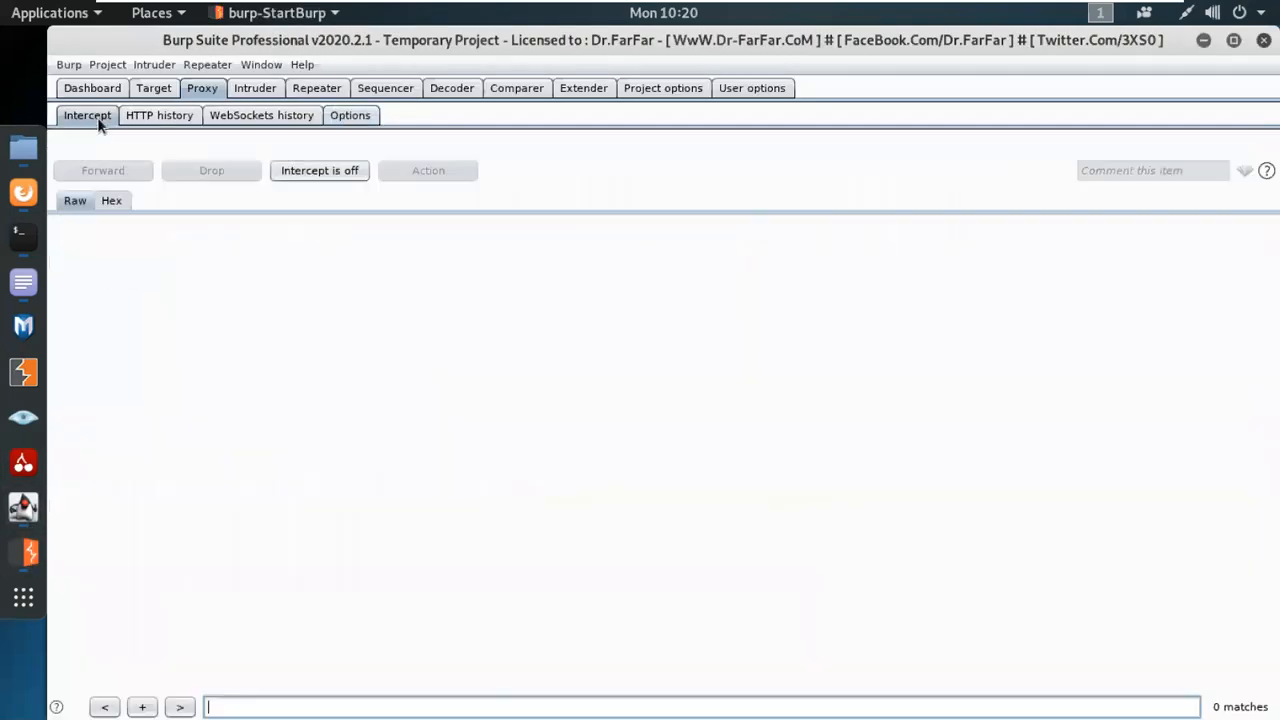
{"action": "left_click", "coordinate": [323, 175]}
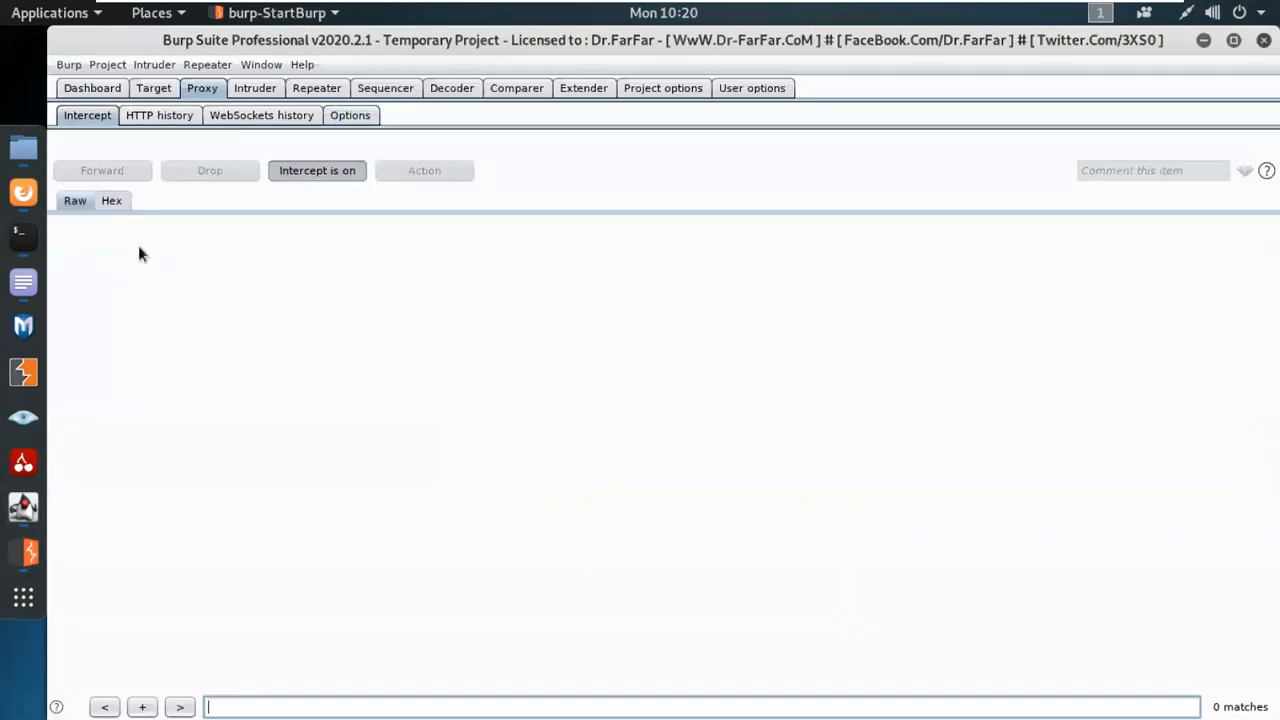
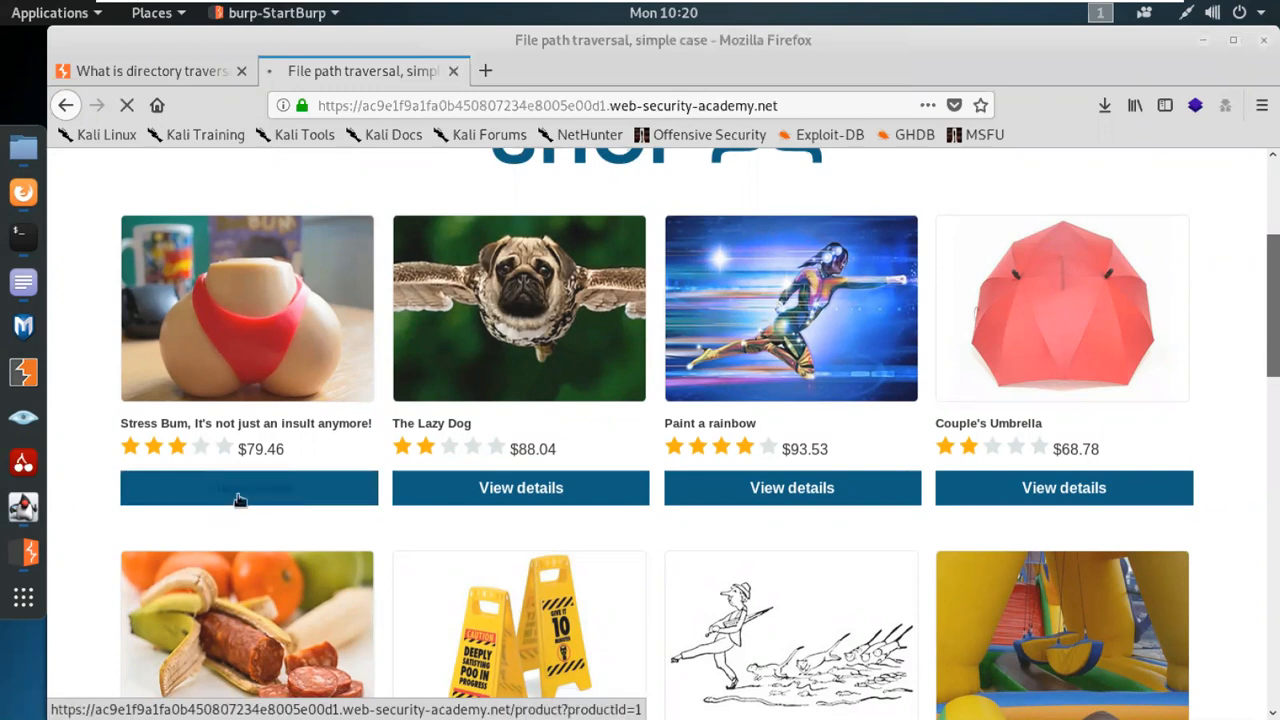
Step: Switch to Burp Suite, send the intercepted /image?filename=35.jpg request to Repeater and open it there
{"action": "left_click", "coordinate": [30, 551]}
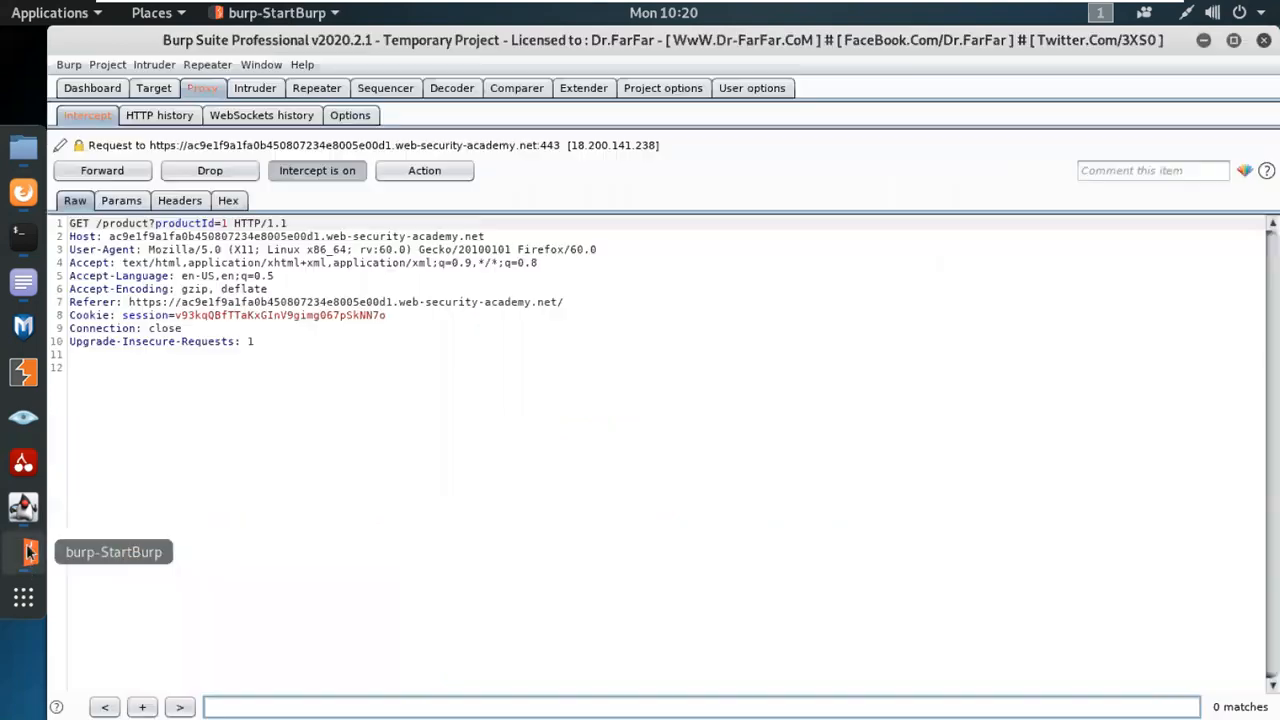
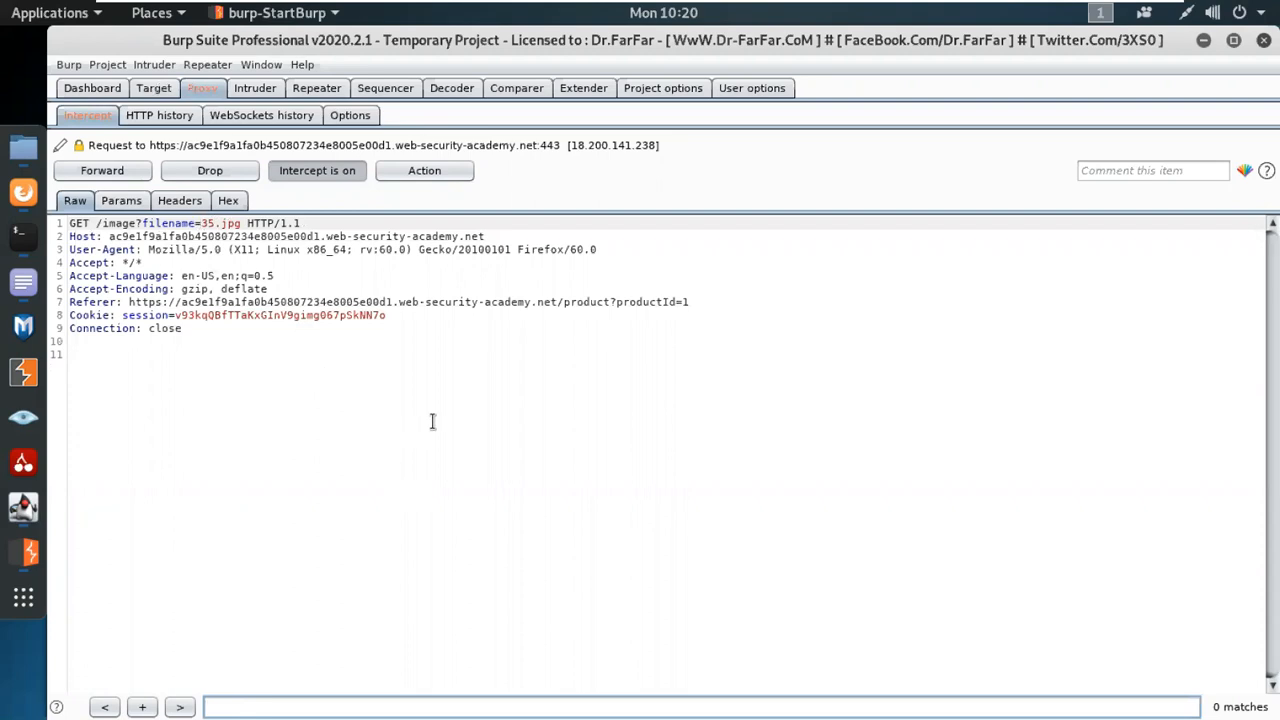
{"action": "right_click", "coordinate": [432, 421]}
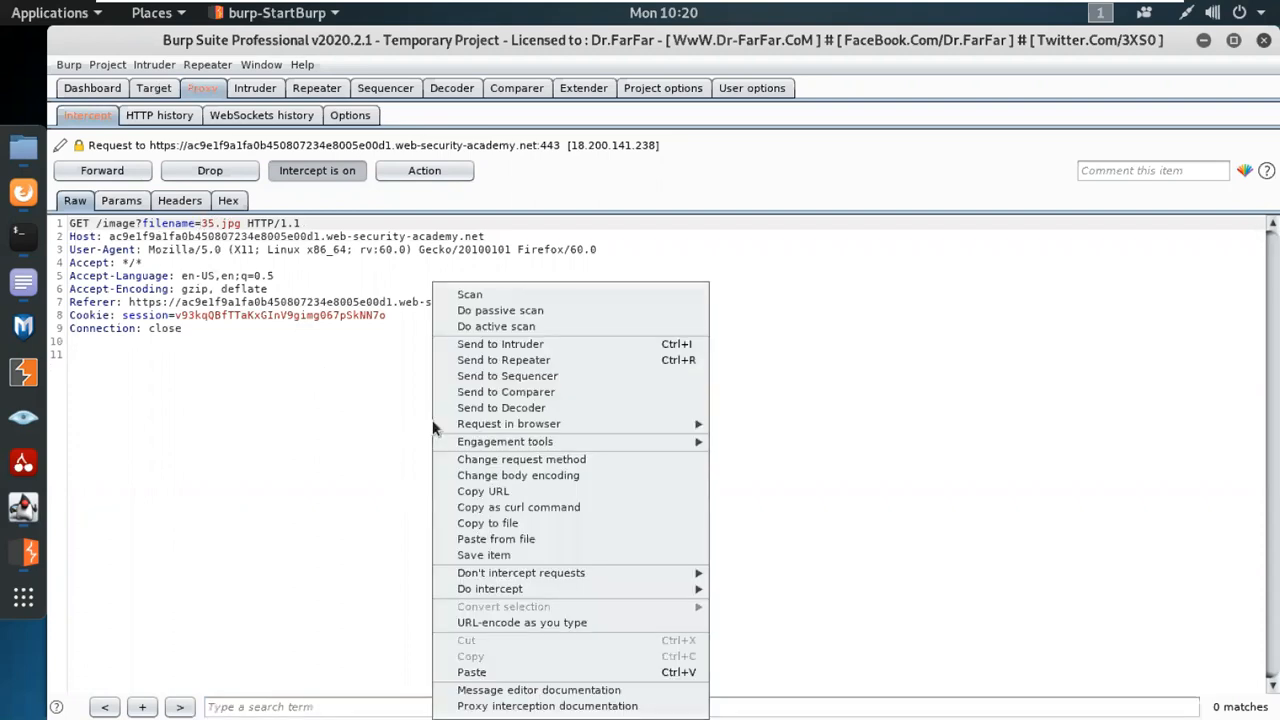
{"action": "left_click", "coordinate": [545, 361]}
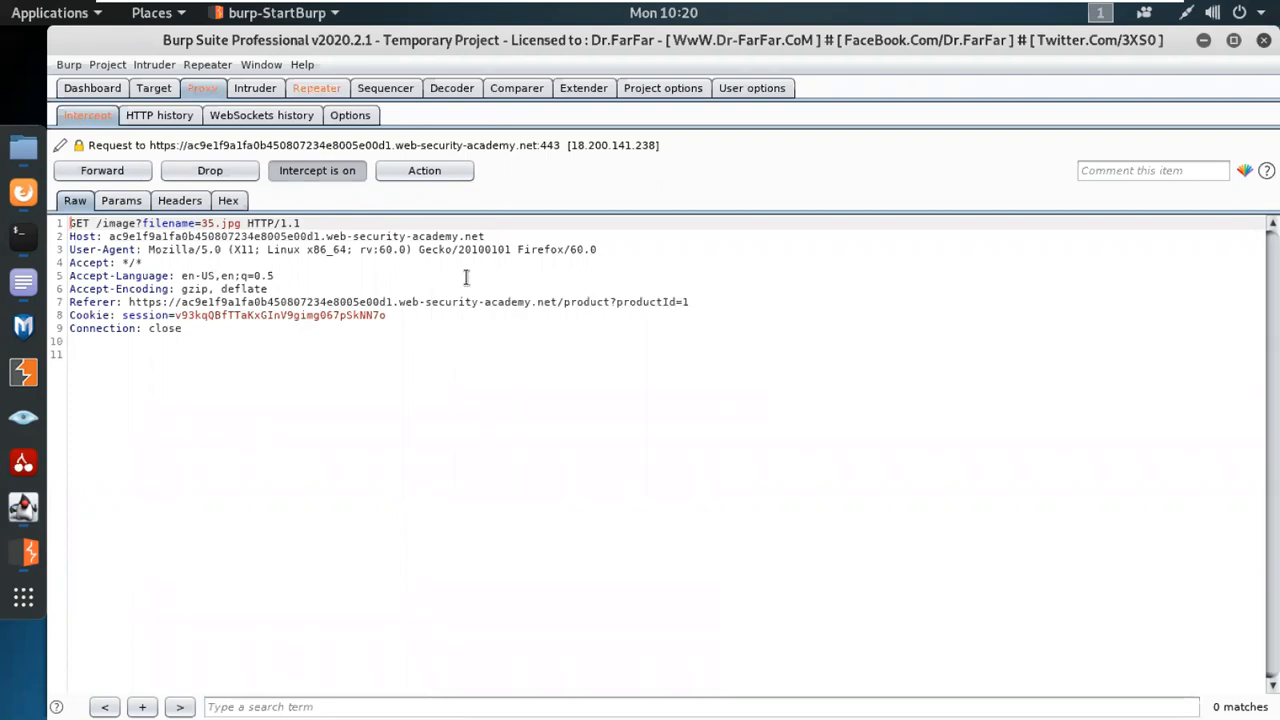
{"action": "left_click", "coordinate": [333, 92]}
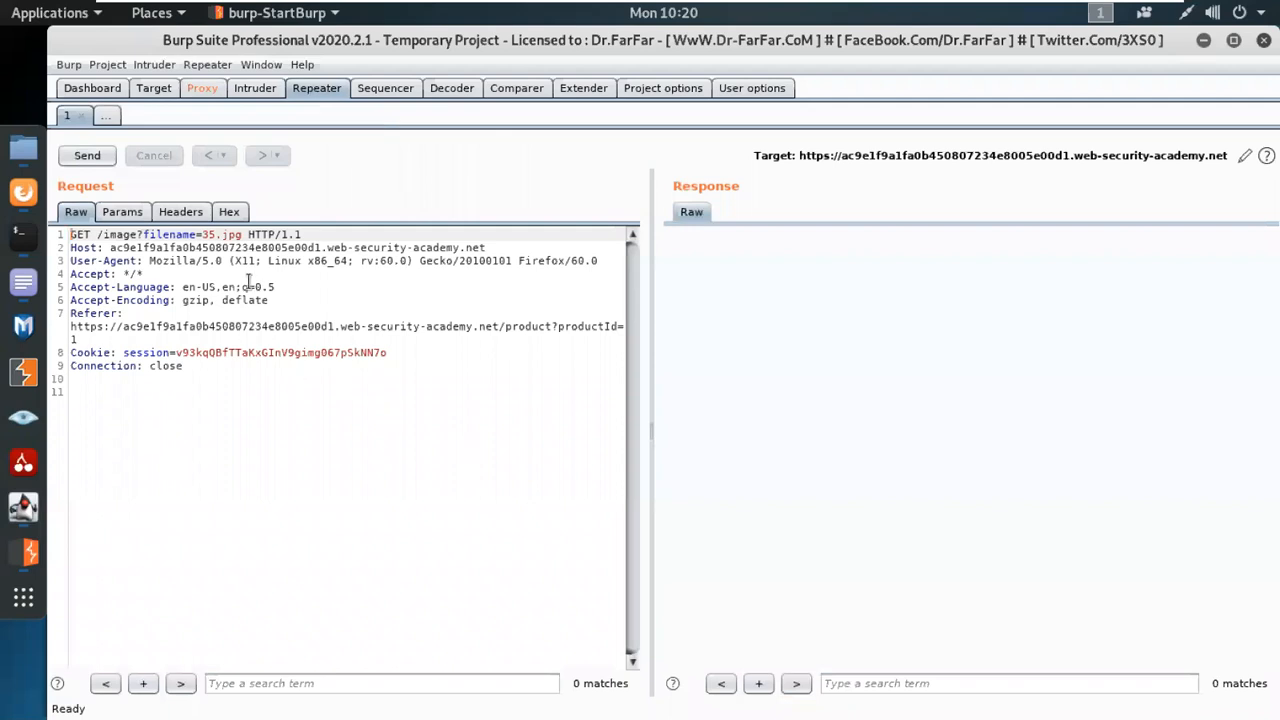
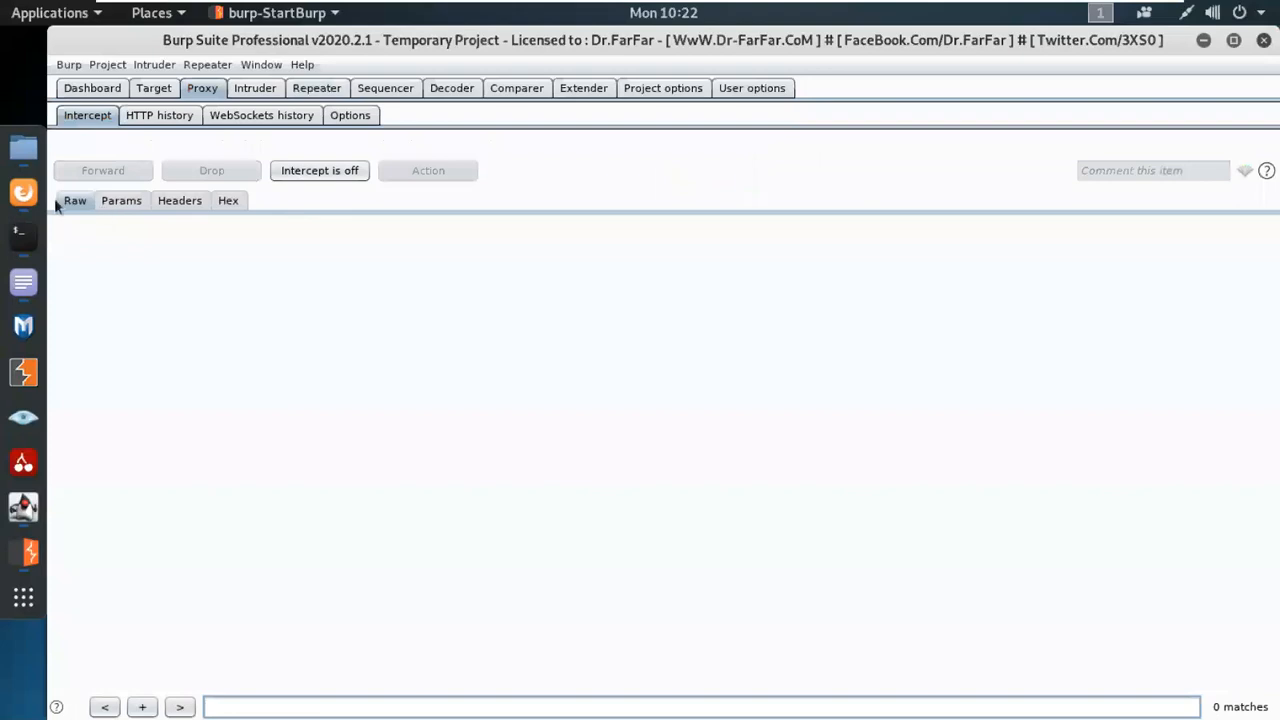
Step: Switch to Firefox, check the simple case lab's status on its home page and return to the previously visited page
{"action": "left_click", "coordinate": [30, 196]}
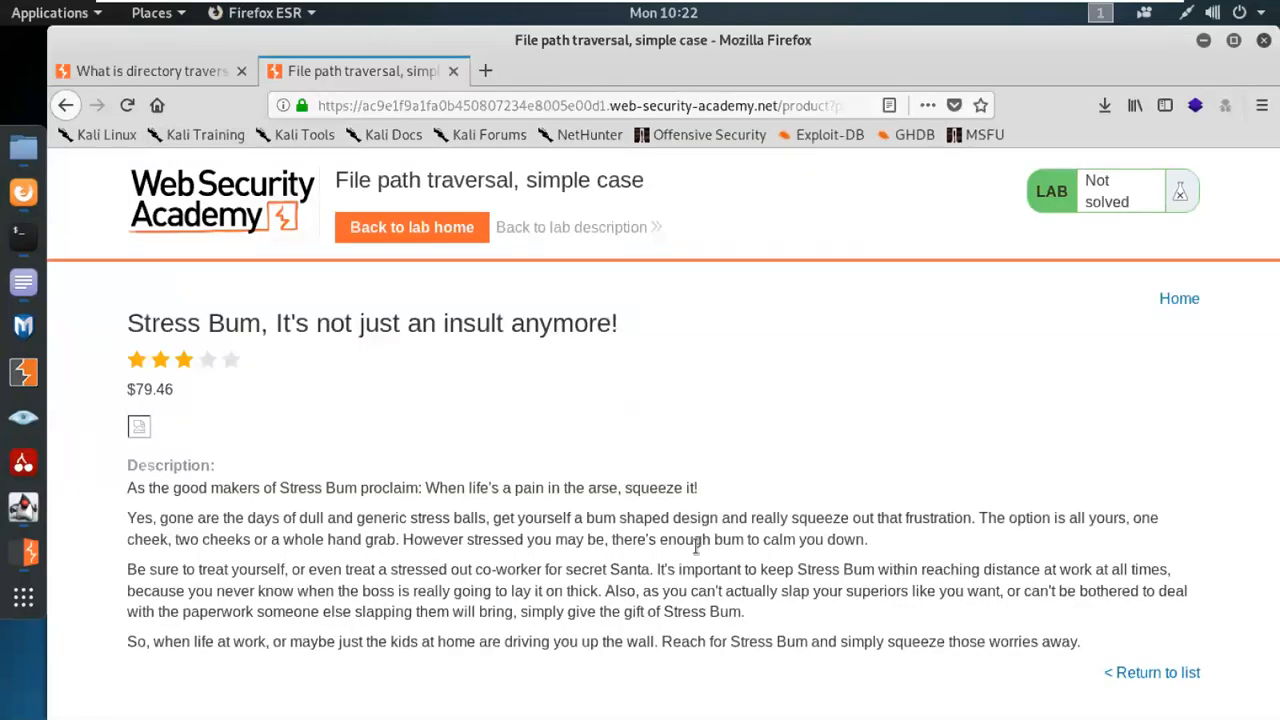
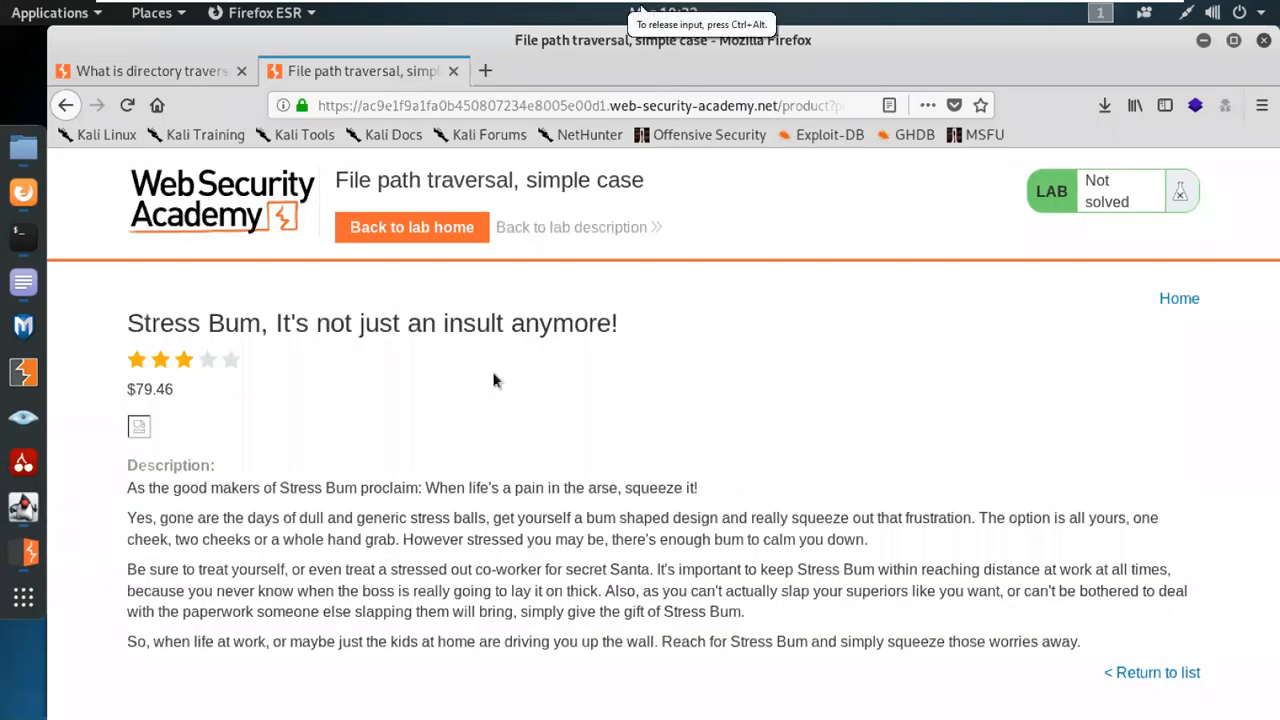
{"action": "left_click", "coordinate": [390, 228]}
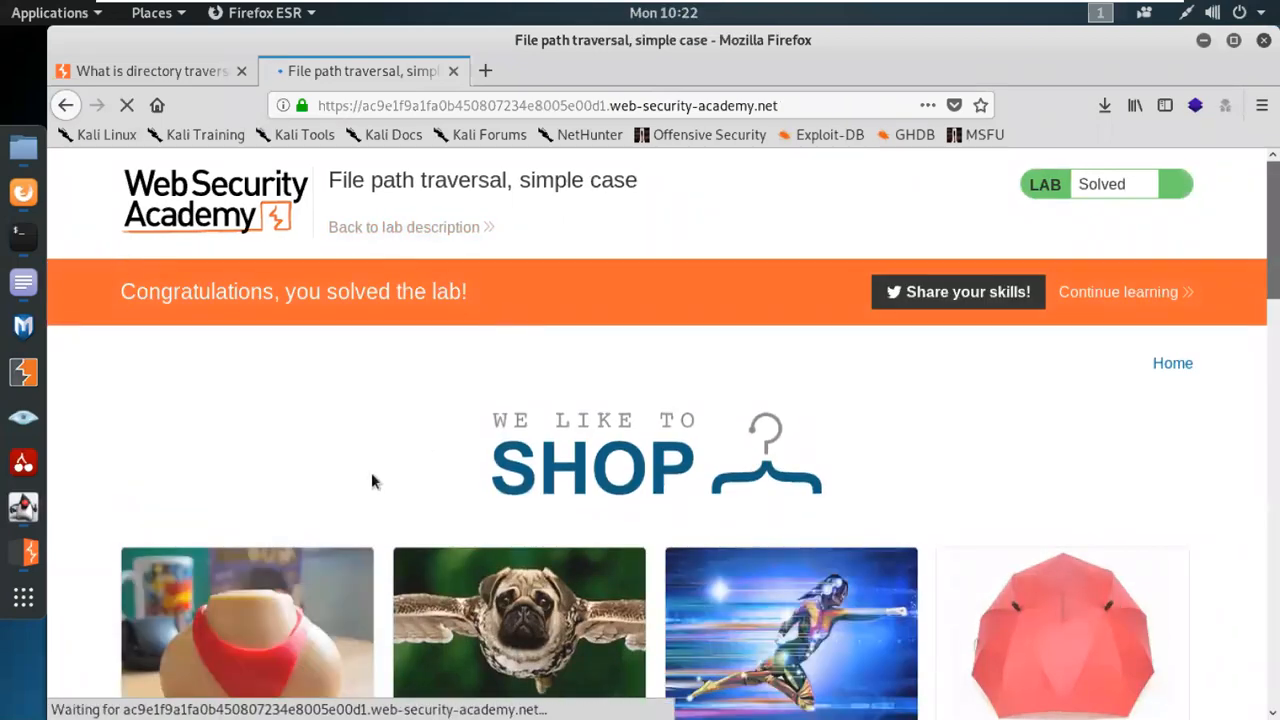
{"action": "left_click", "coordinate": [62, 105]}
{"action": "left_click", "coordinate": [62, 105]}
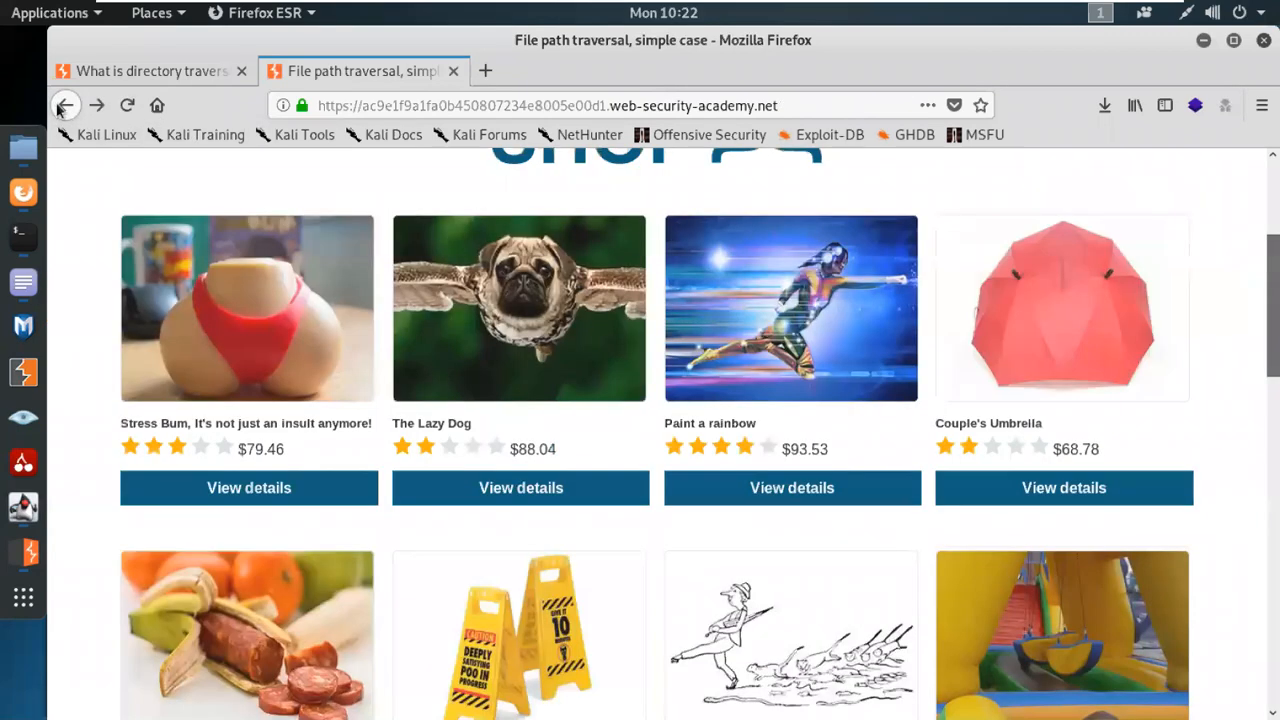
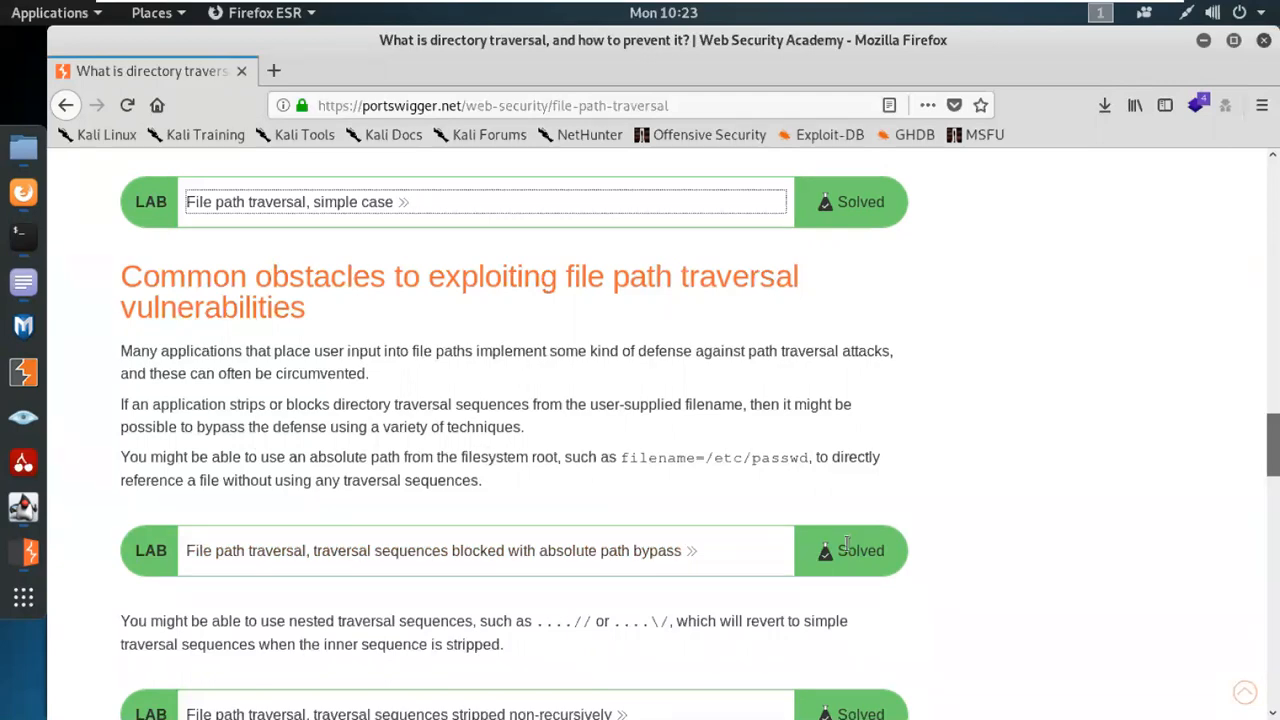
Step: Open the lab "traversal sequences blocked with absolute path bypass" in a new tab, highlighting filename=/etc/passwd in the article before viewing the lab
{"action": "middle_click", "coordinate": [550, 557]}
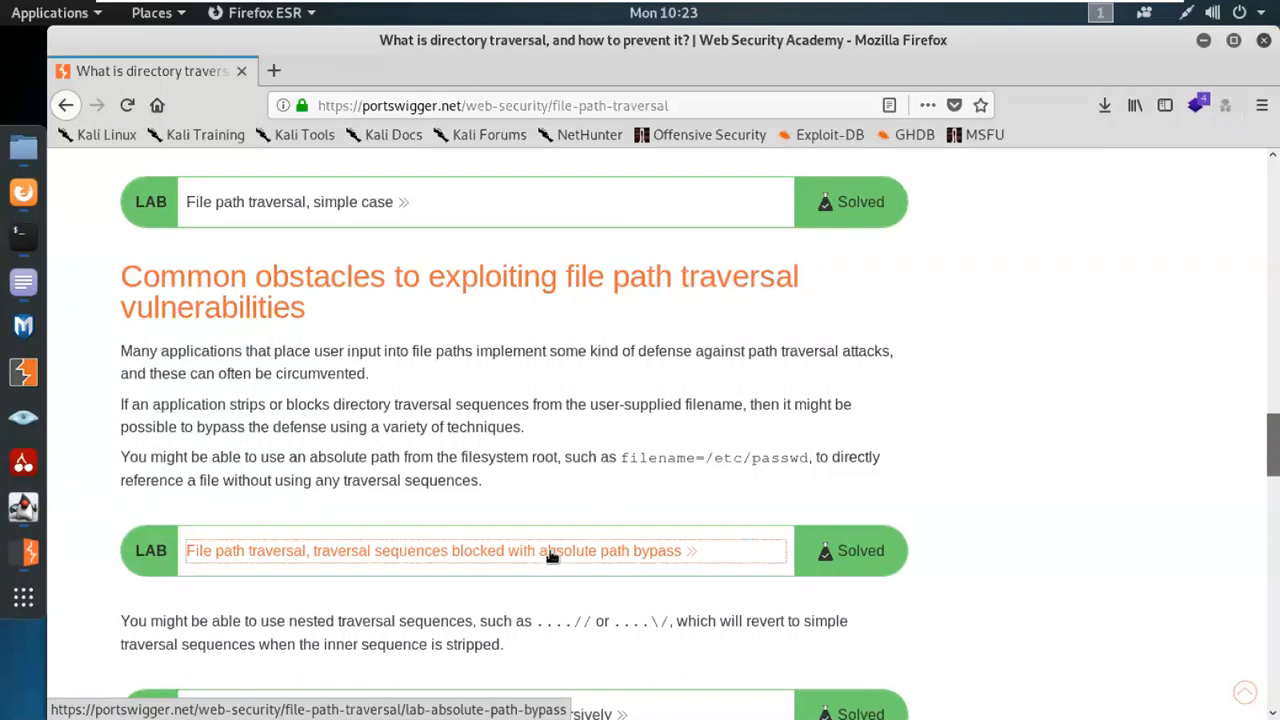
{"action": "left_click_drag", "start_coordinate": [626, 457], "coordinate": [812, 457]}
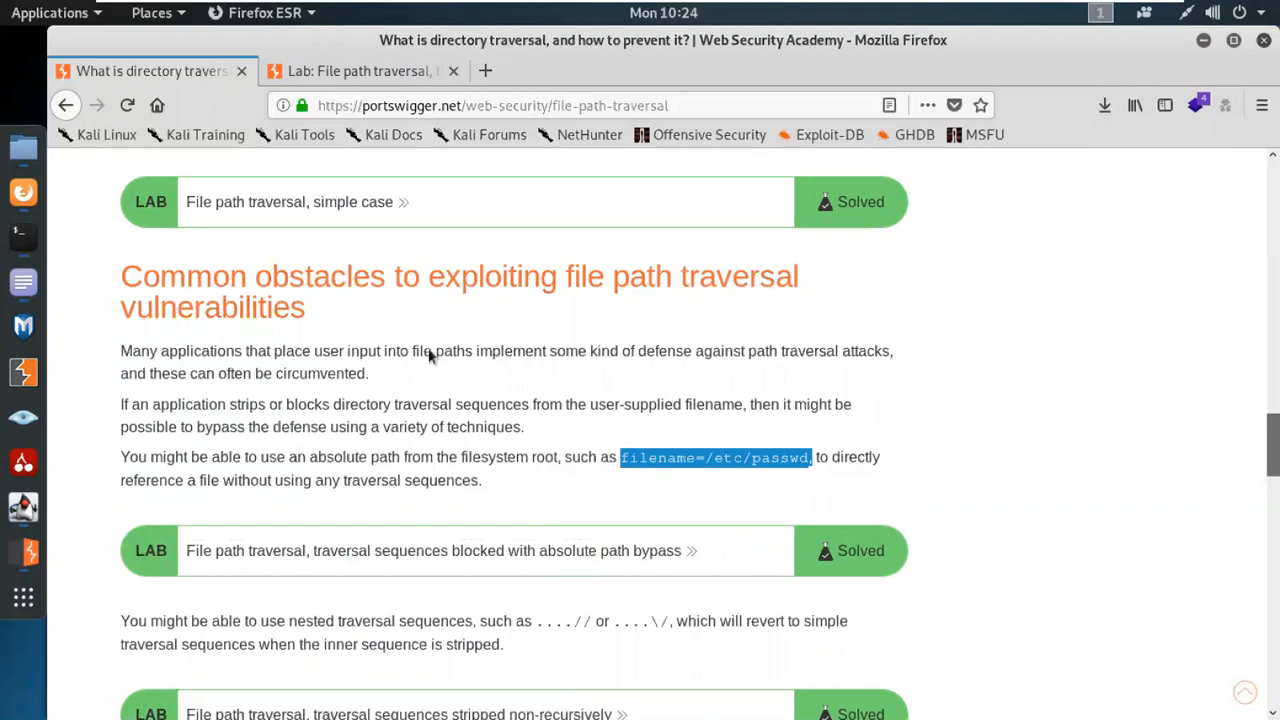
{"action": "left_click", "coordinate": [380, 75]}
{"action": "scroll", "coordinate": [447, 408], "scroll_direction": "down", "scroll_amount": 1}
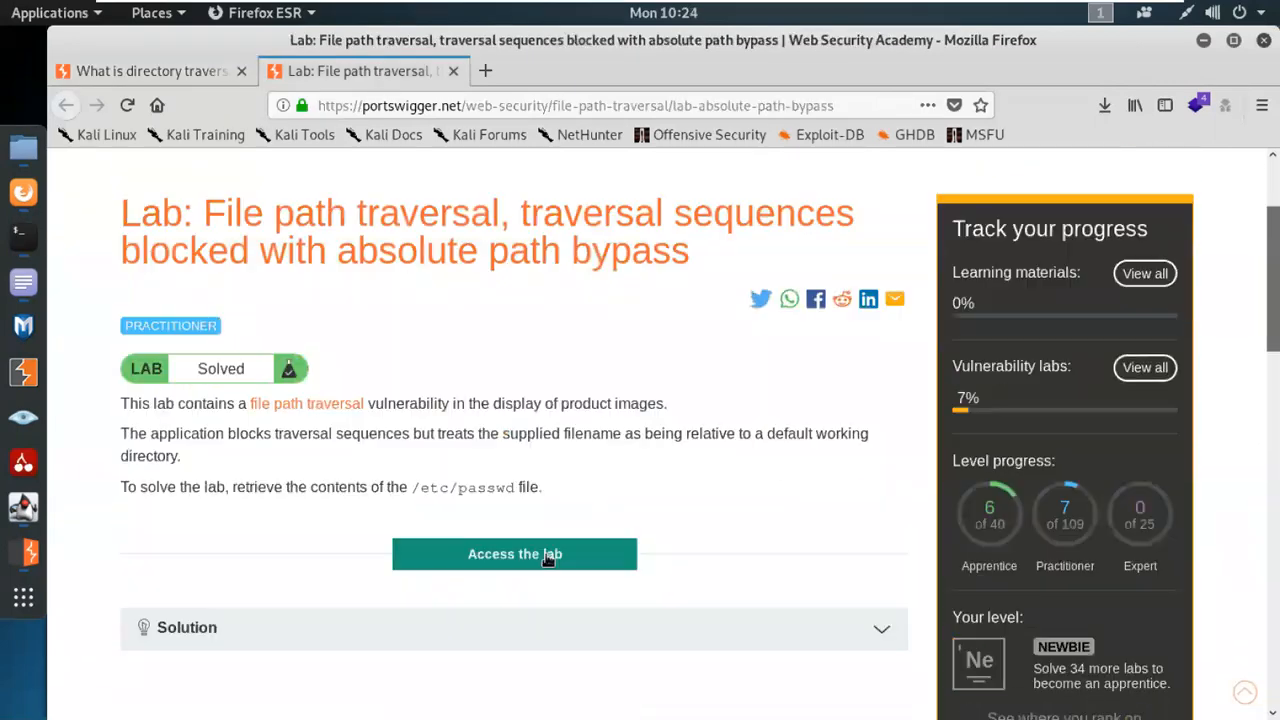
Step: Access the absolute path bypass lab and look over the products on its shop page
{"action": "left_click", "coordinate": [543, 560]}
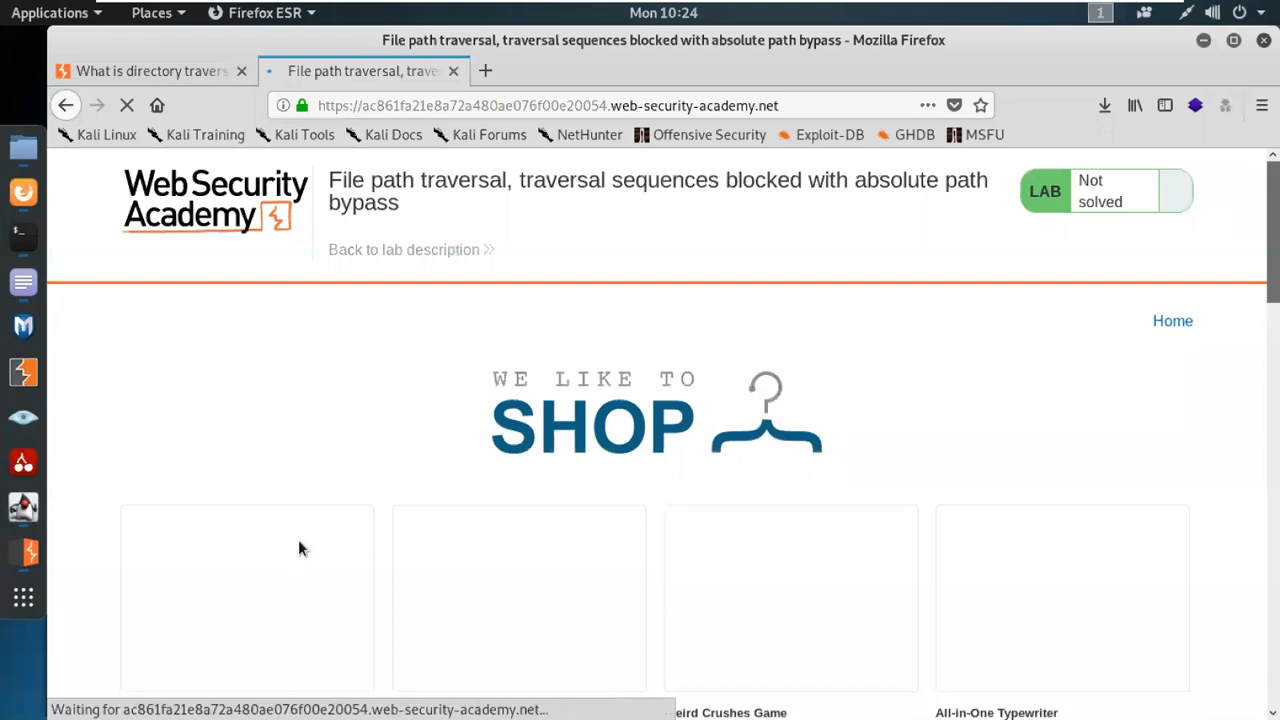
{"action": "scroll", "coordinate": [299, 541], "scroll_direction": "down", "scroll_amount": 1}
{"action": "scroll", "coordinate": [299, 548], "scroll_direction": "down", "scroll_amount": 3}
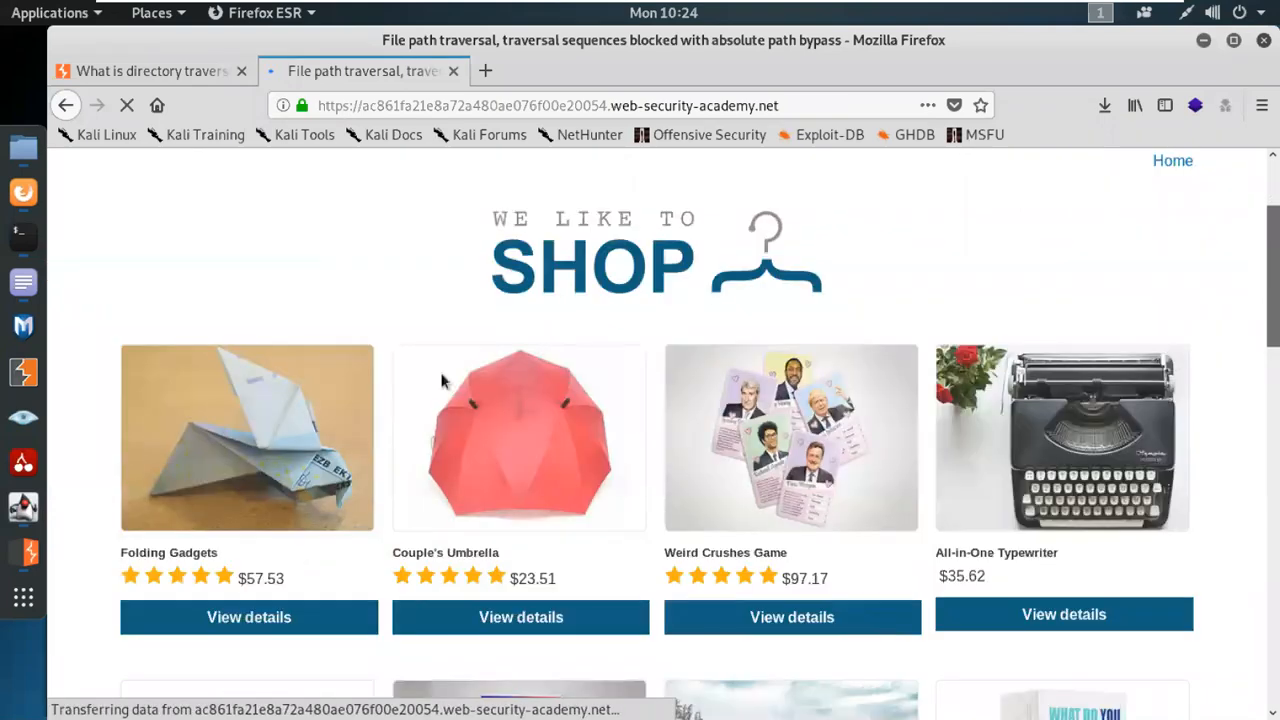
Step: Switch to Burp Suite and toggle proxy interception on and back off
{"action": "left_click", "coordinate": [24, 552]}
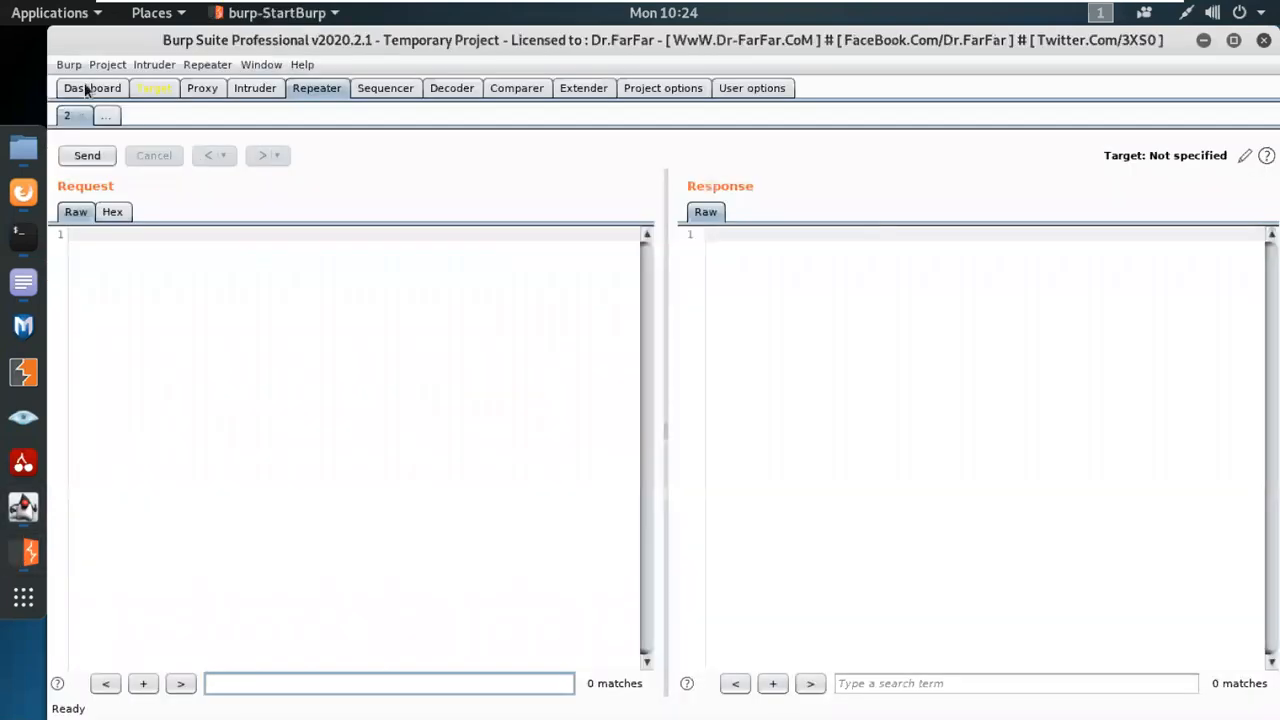
{"action": "left_click", "coordinate": [190, 89]}
{"action": "left_click", "coordinate": [340, 177]}
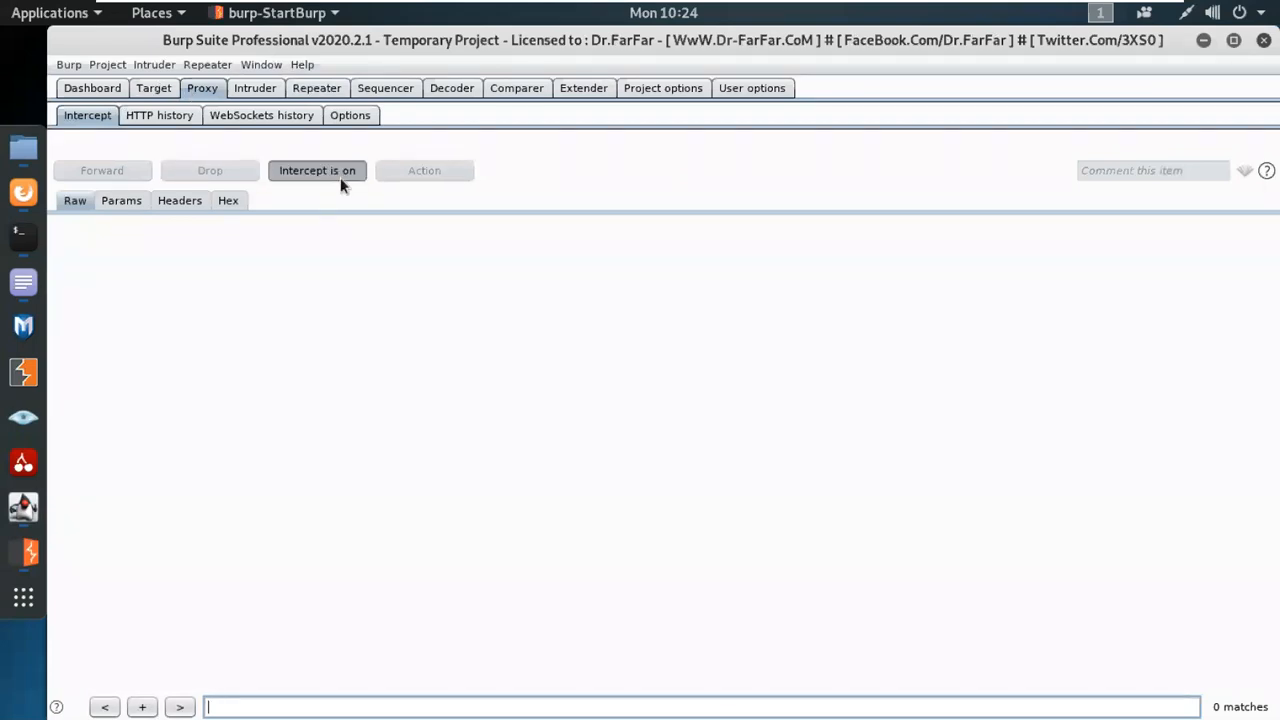
{"action": "left_click", "coordinate": [330, 175]}
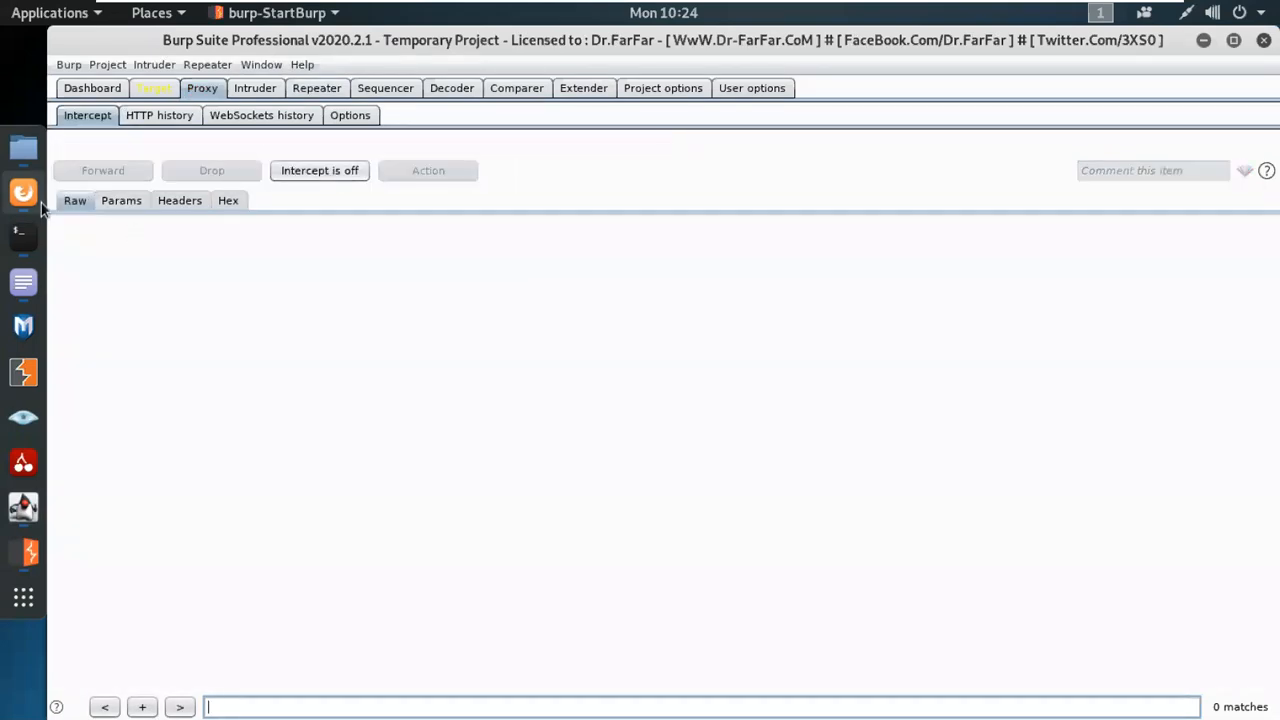
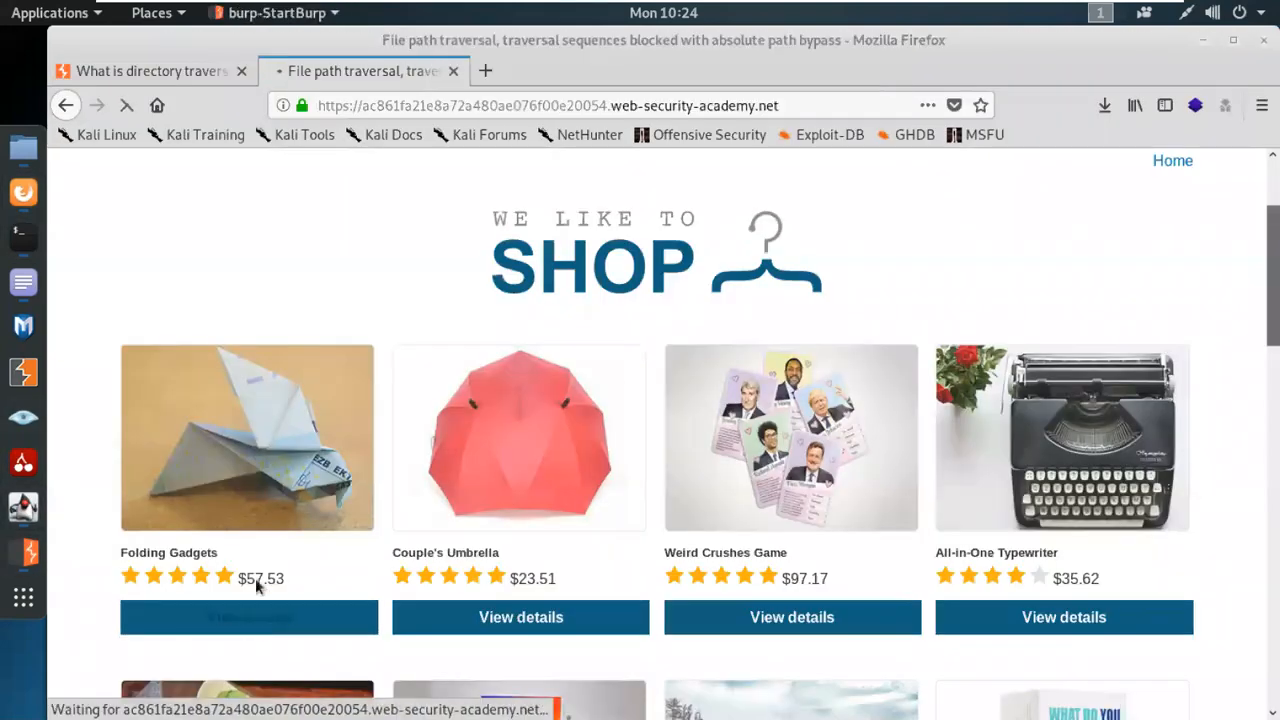
Step: In Burp Suite, send the intercepted /product?productId=1 request to Repeater and discard its Repeater tab
{"action": "left_click", "coordinate": [23, 552]}
{"action": "right_click", "coordinate": [250, 423]}
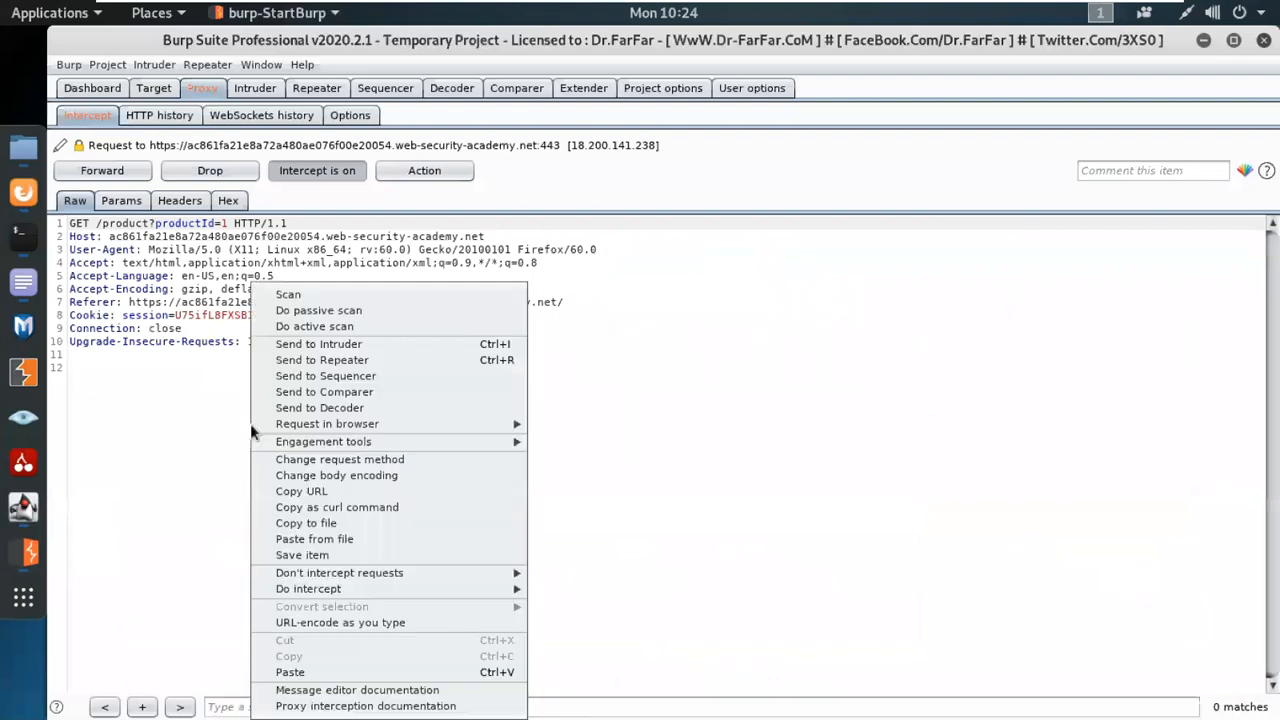
{"action": "left_click", "coordinate": [333, 362]}
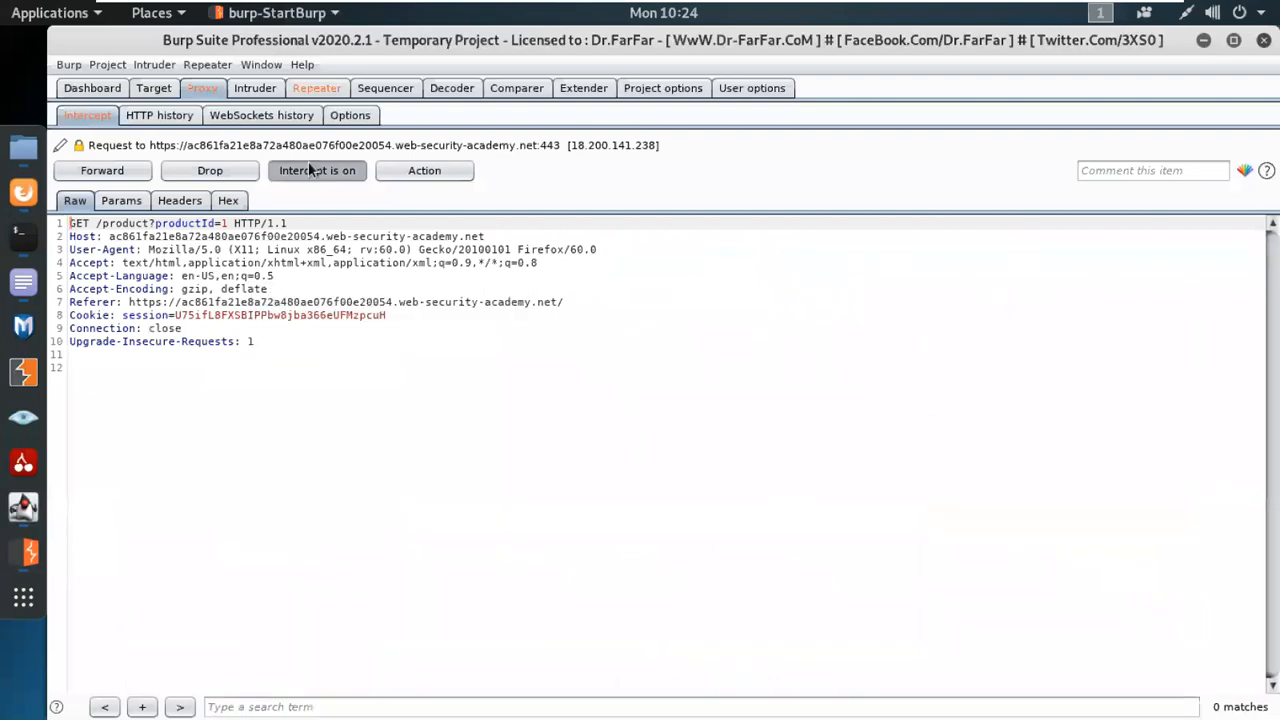
{"action": "left_click", "coordinate": [316, 88]}
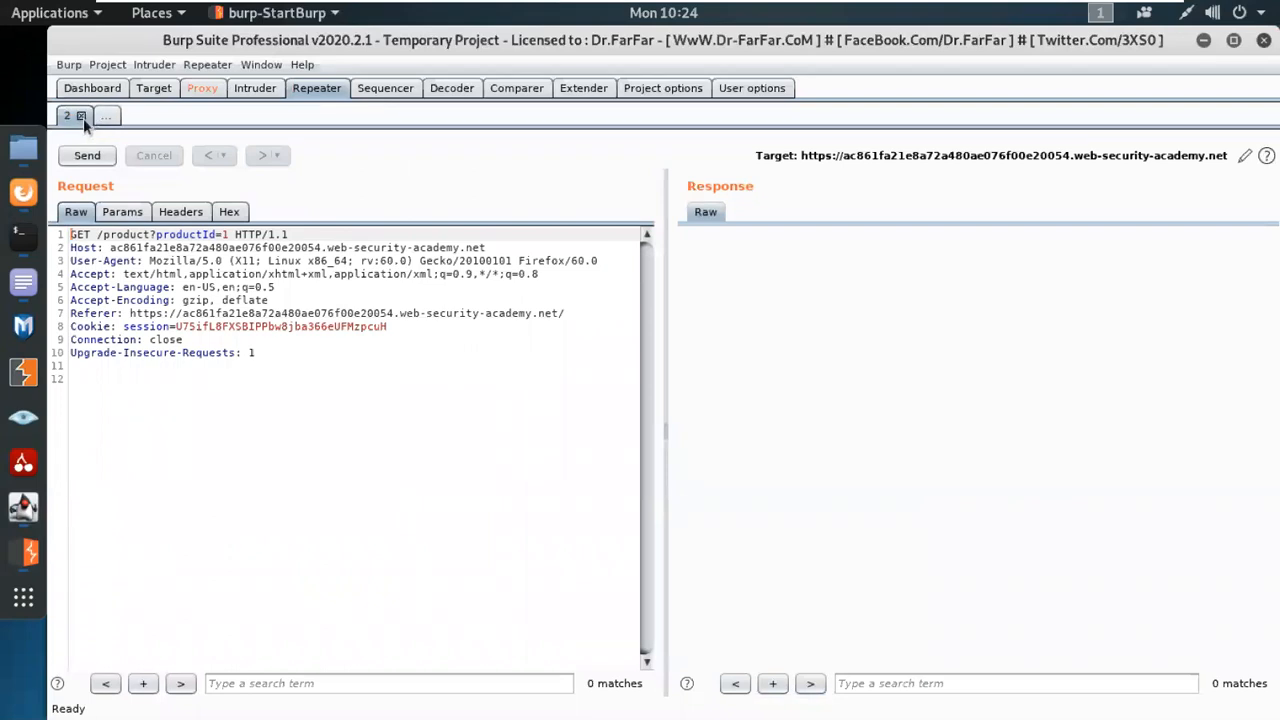
{"action": "left_click", "coordinate": [83, 117]}
Step: Forward the intercepted requests up to /image?filename=8.jpg and send that image request to Repeater
{"action": "left_click", "coordinate": [206, 88]}
{"action": "left_click", "coordinate": [113, 176]}
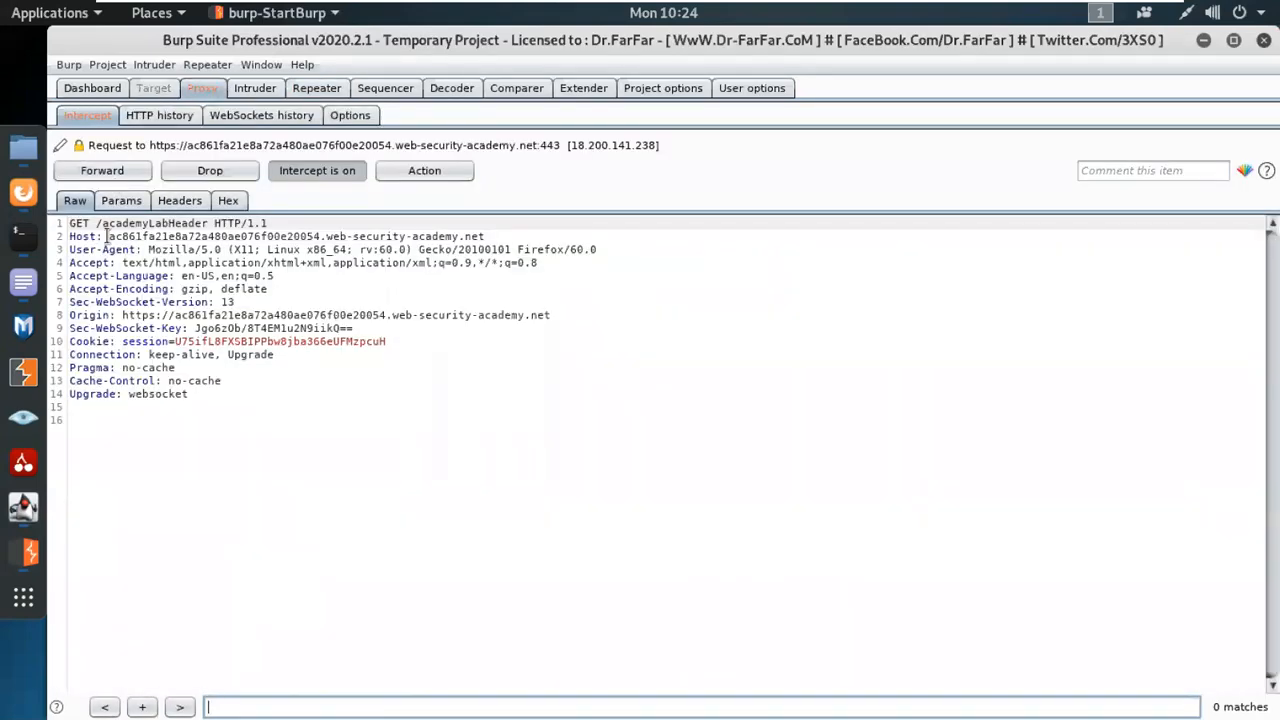
{"action": "left_click", "coordinate": [135, 171]}
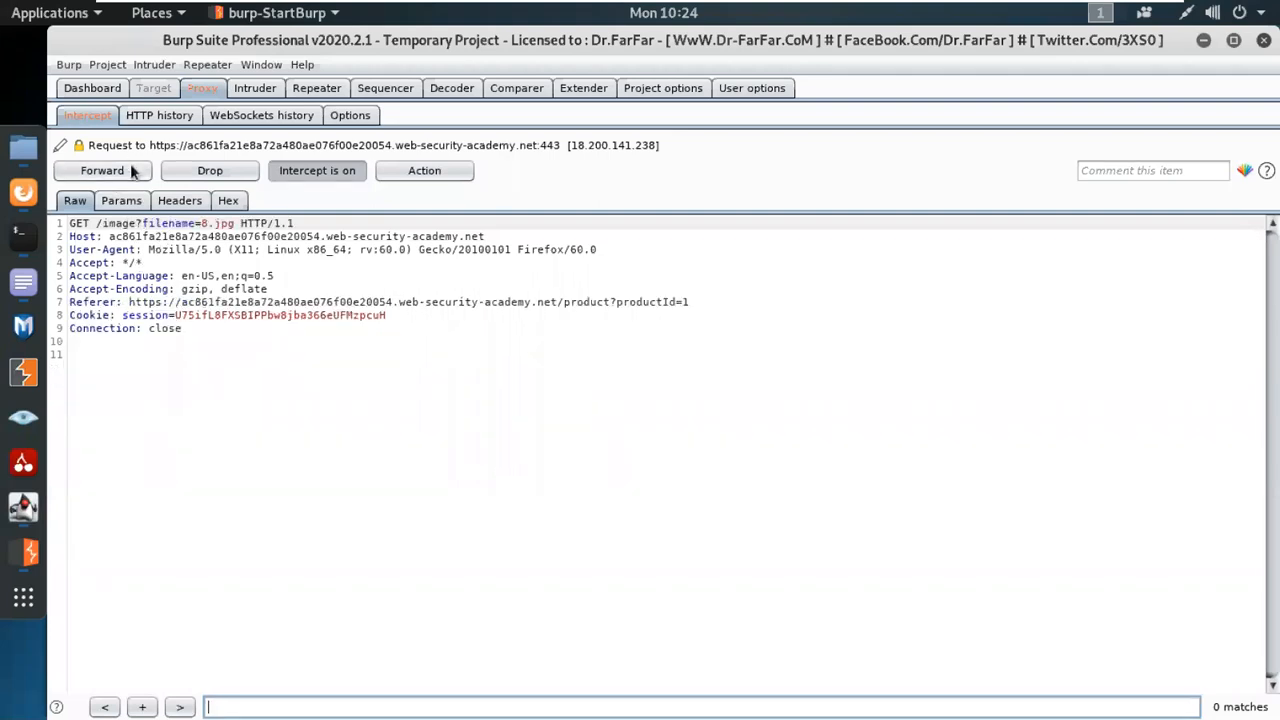
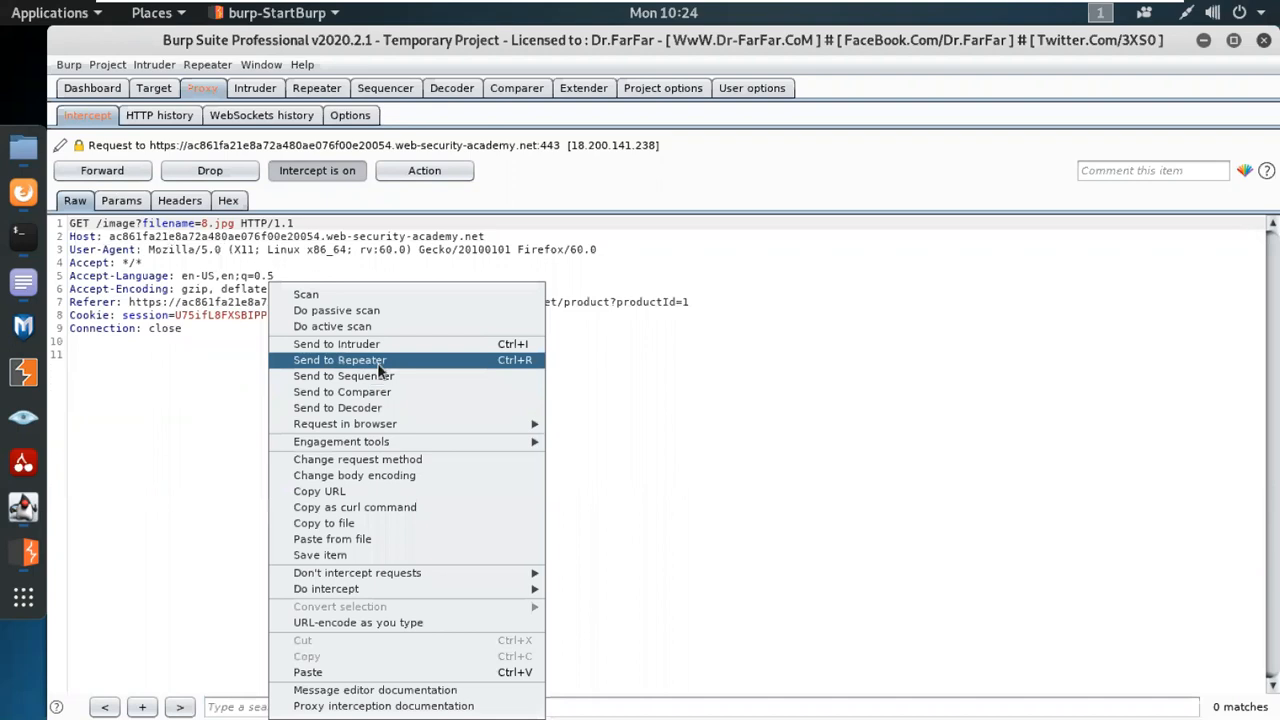
{"action": "left_click", "coordinate": [362, 361]}
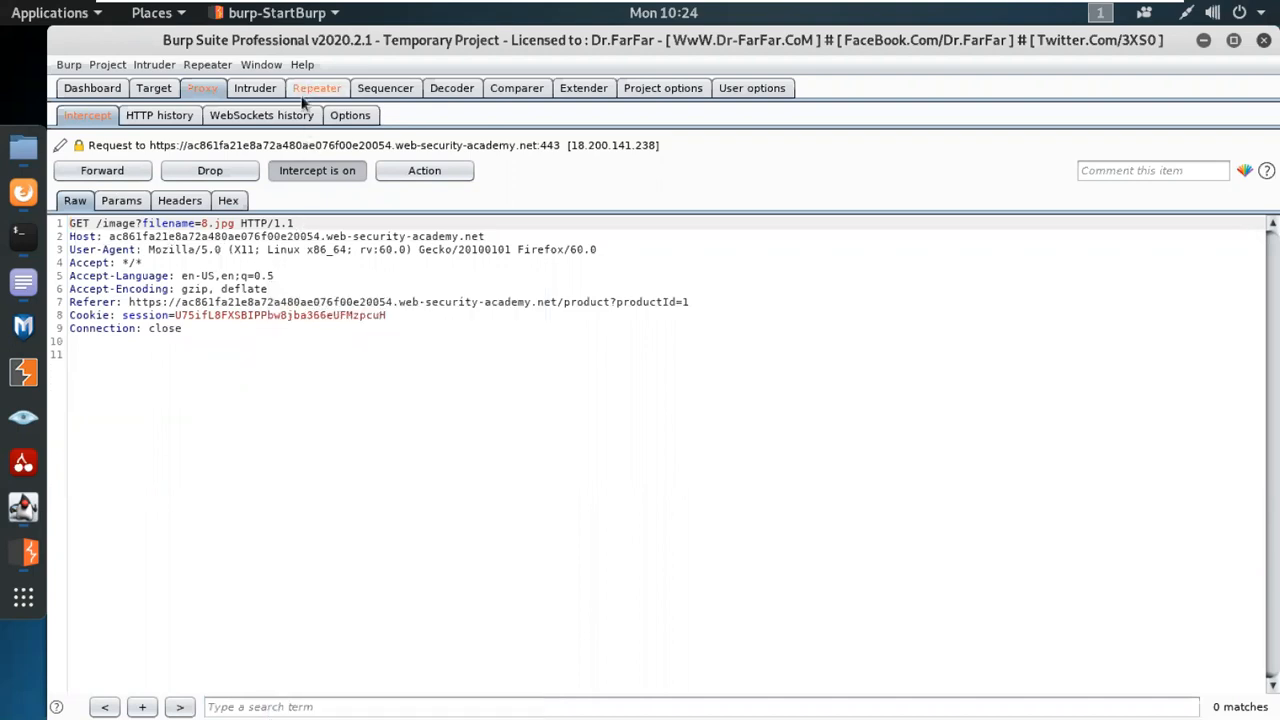
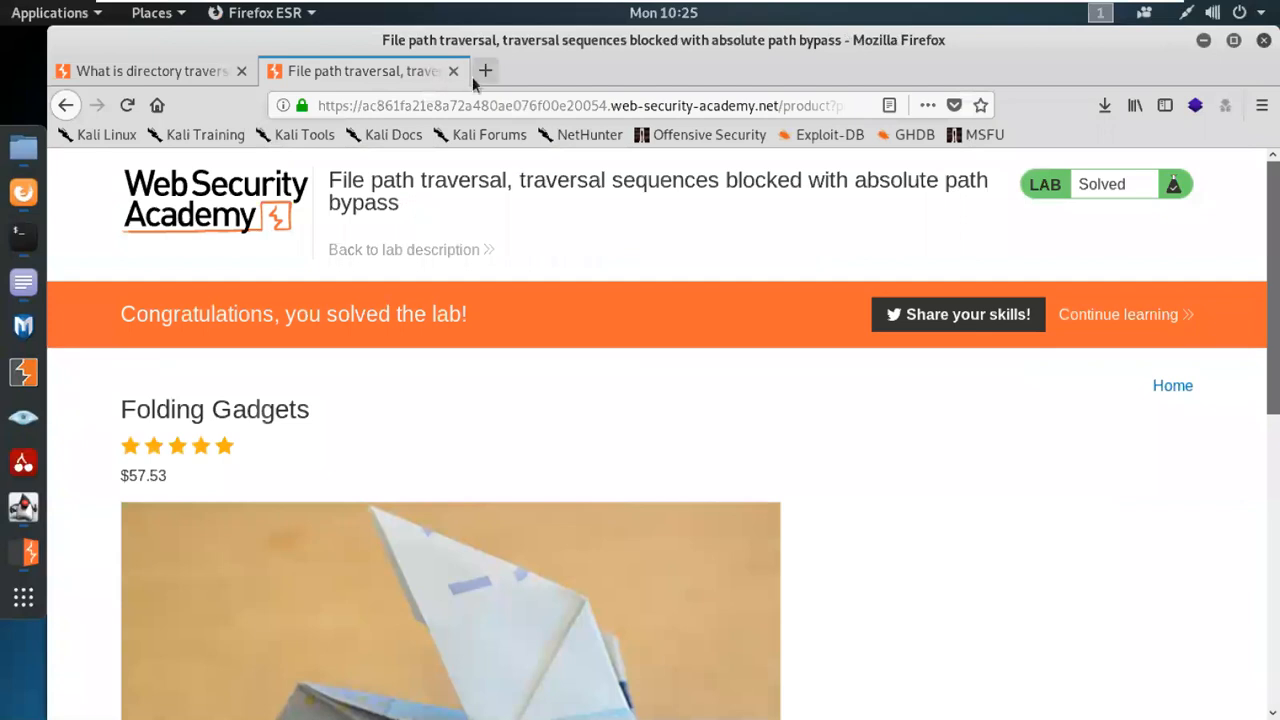
Step: Search Google for "directory traversal payloads" in a new tab and open the GitHub and GracefulSecurity results in separate tabs
{"action": "left_click", "coordinate": [478, 76]}
{"action": "left_click", "coordinate": [380, 334]}
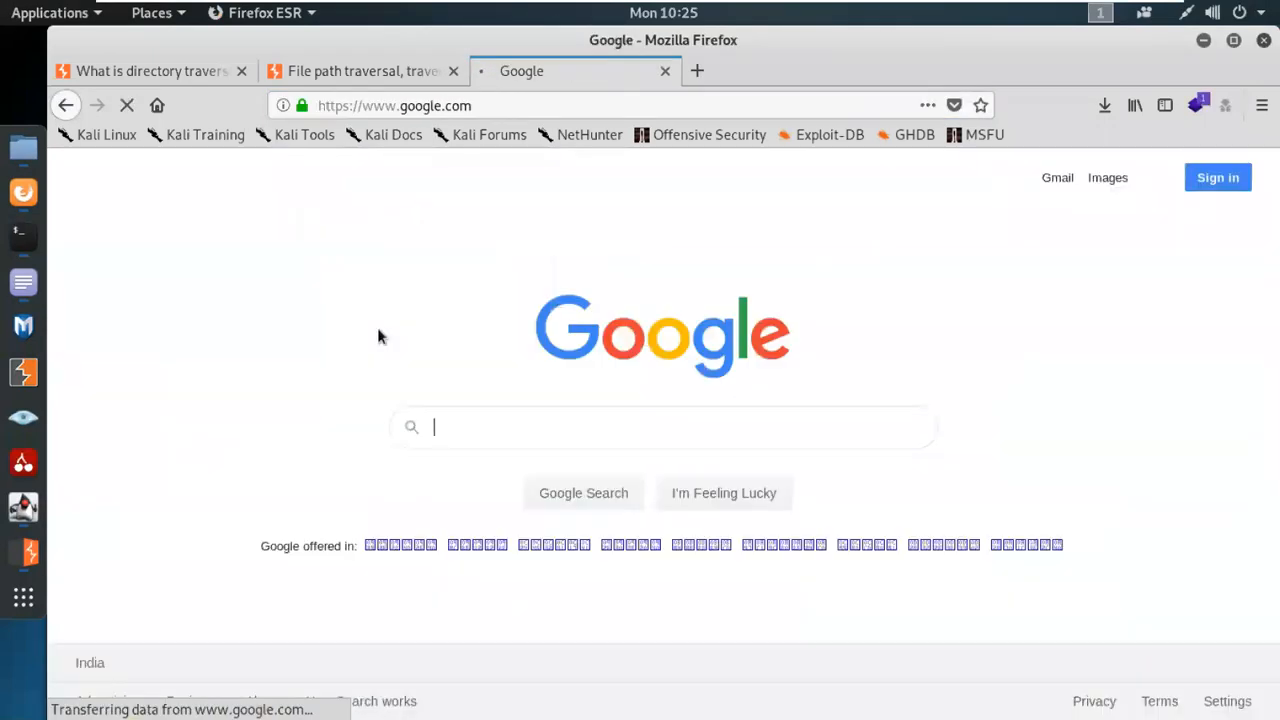
{"action": "type", "text": "d"}
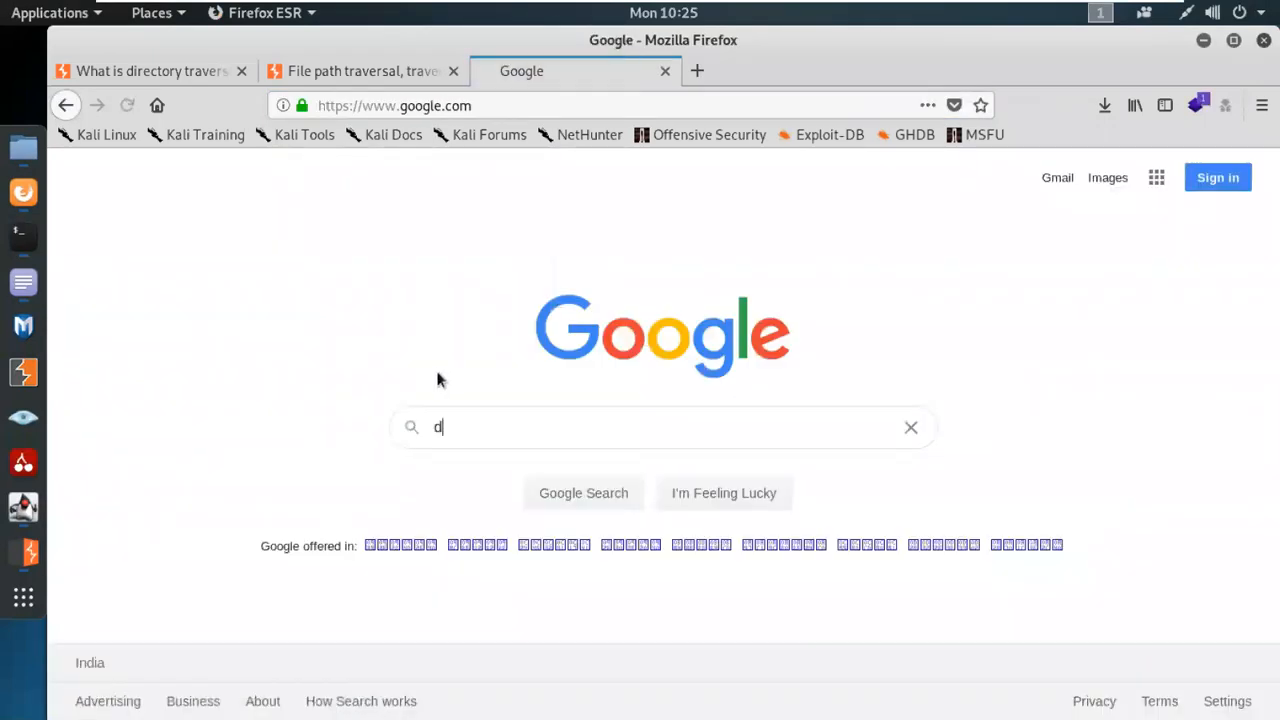
{"action": "type", "text": "irector"}
{"action": "type", "text": "y t"}
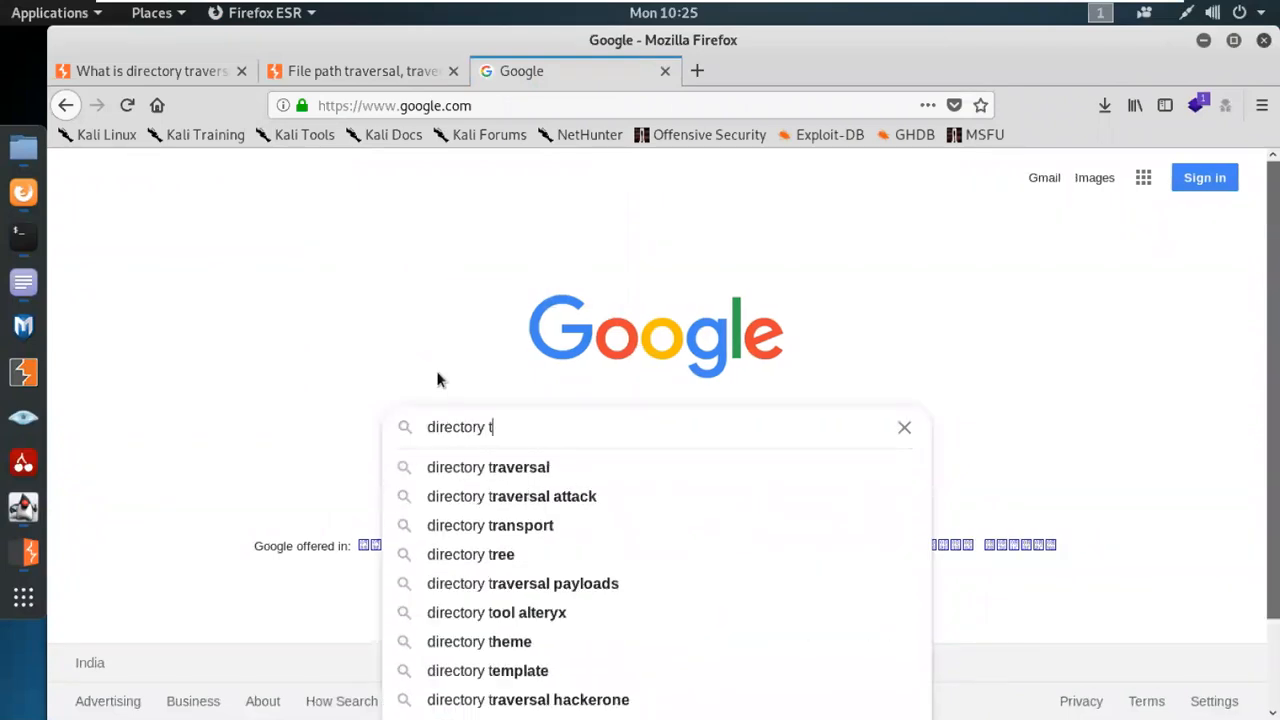
{"action": "key", "text": "Down"}
{"action": "key", "text": "Down"}
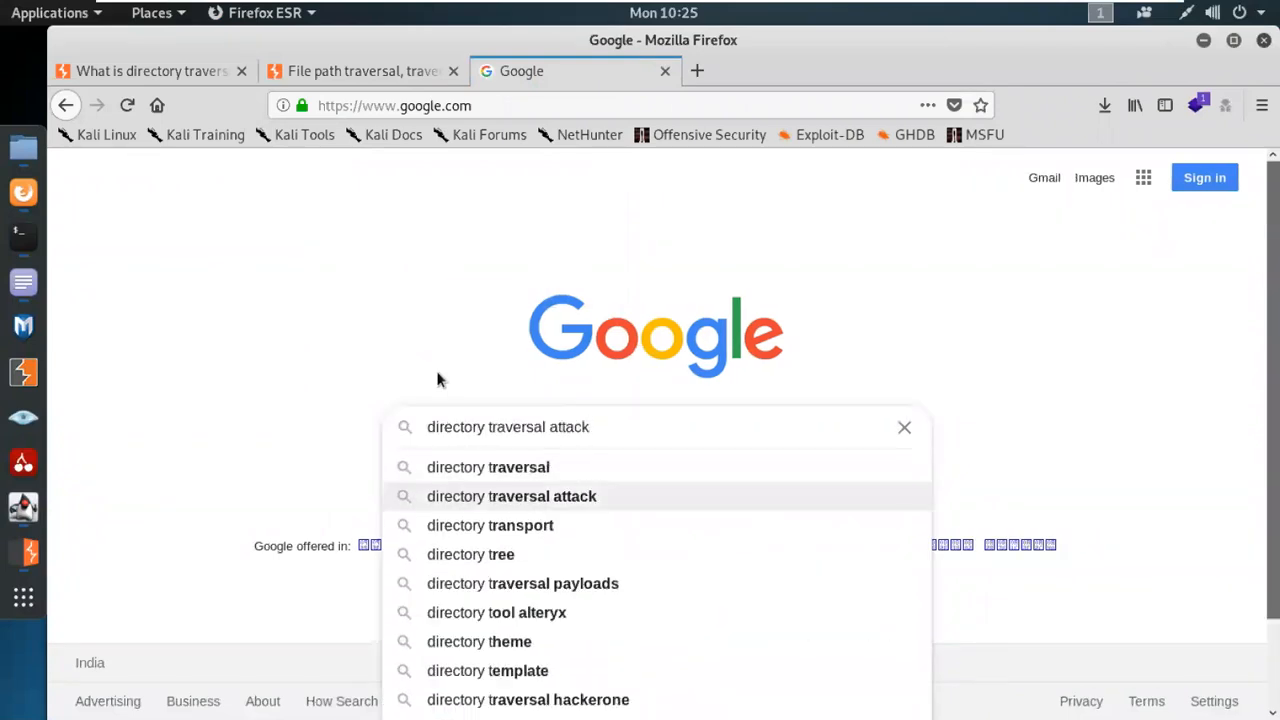
{"action": "key", "text": "Down"}
{"action": "key", "text": "Down"}
{"action": "key", "text": "Down"}
{"action": "key", "text": "Return"}
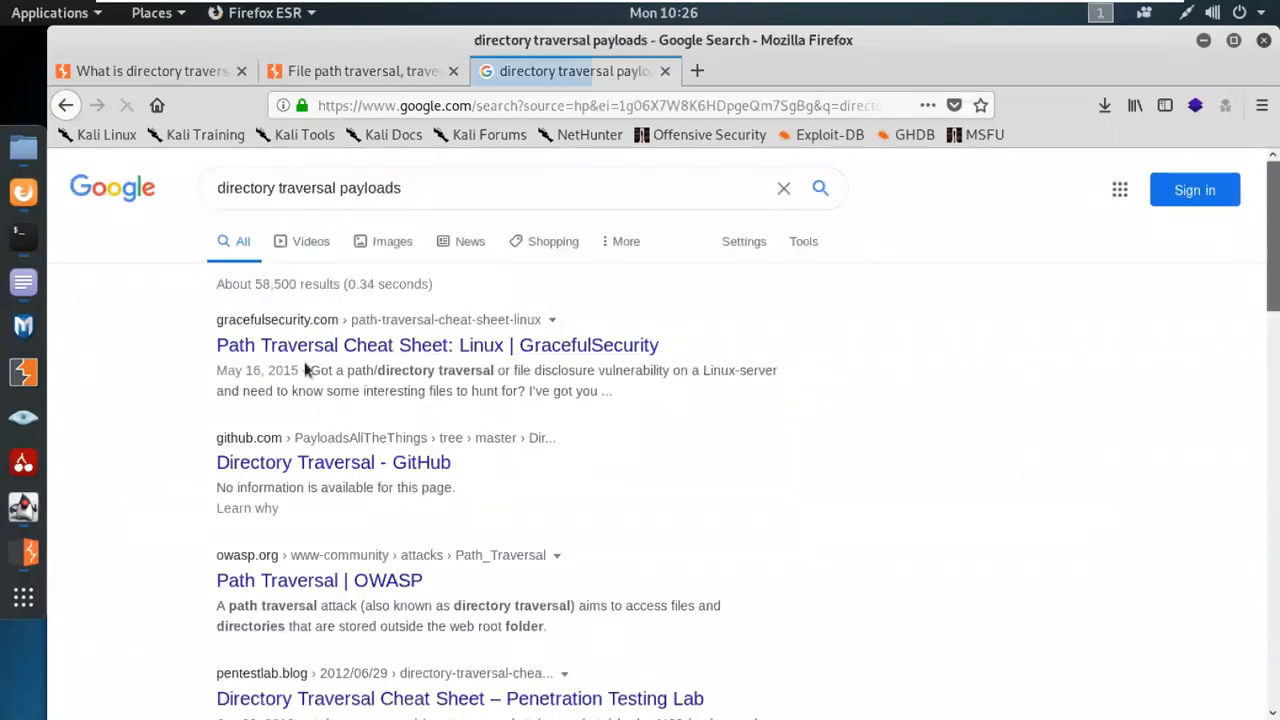
{"action": "middle_click", "coordinate": [378, 464]}
{"action": "middle_click", "coordinate": [430, 346]}
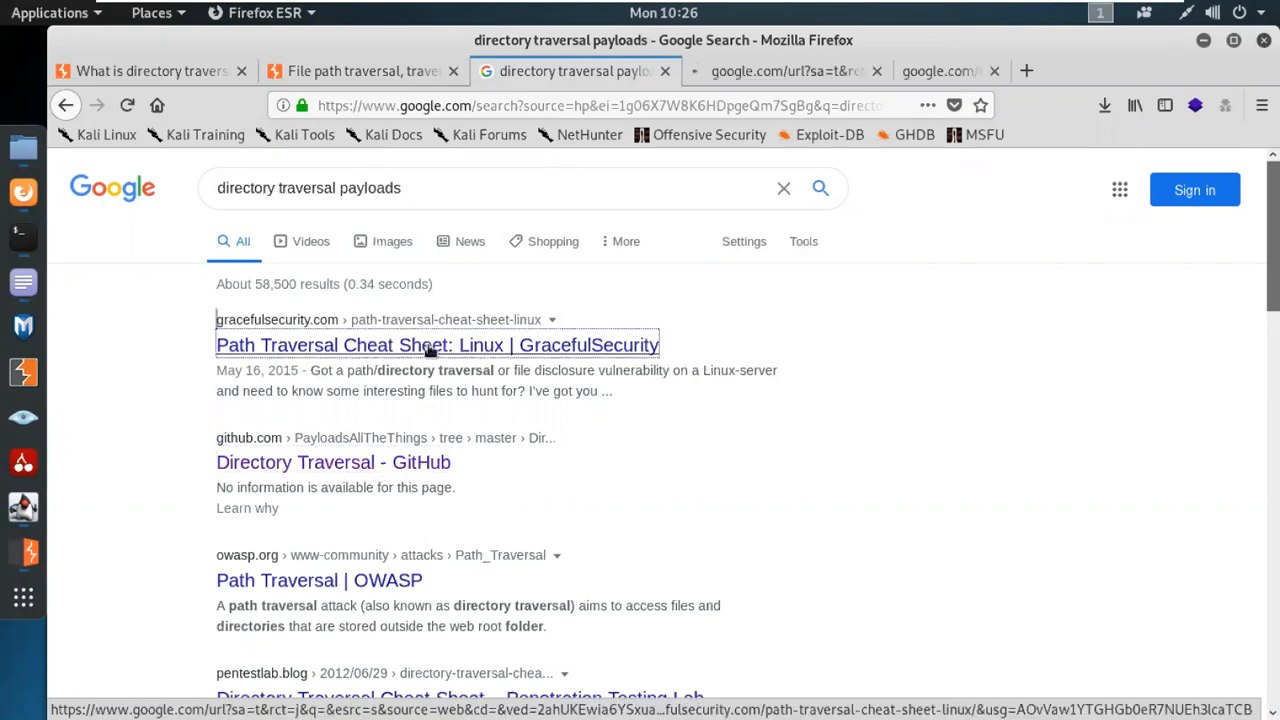
Step: Open the PayloadsAllTheThings Directory Traversal page on GitHub and go to its Tools section
{"action": "left_click", "coordinate": [778, 75]}
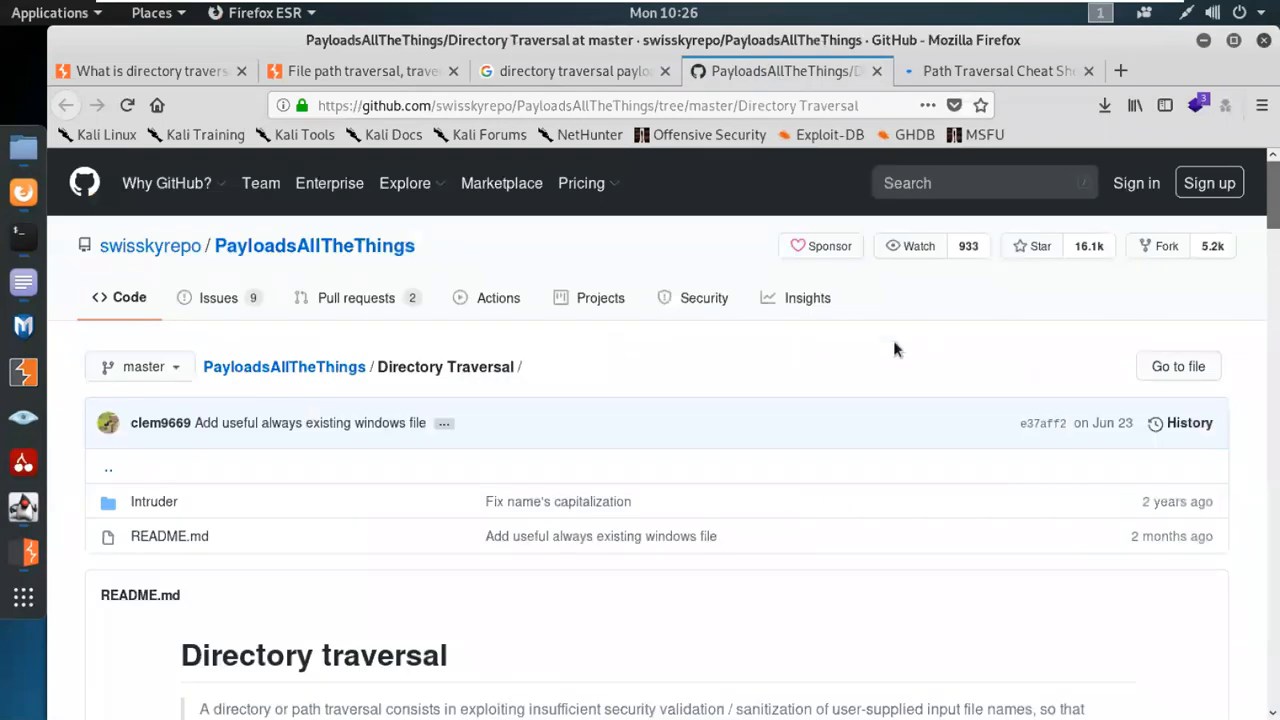
{"action": "scroll", "coordinate": [803, 370], "scroll_direction": "down", "scroll_amount": 8}
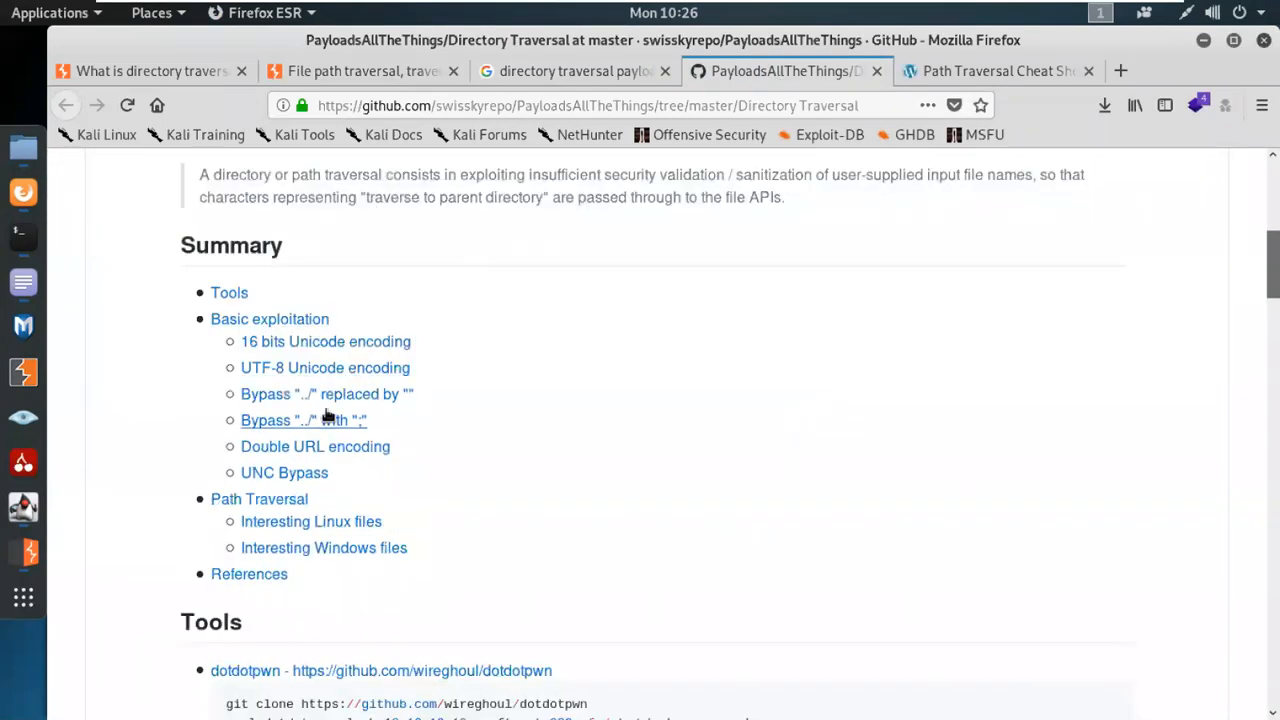
{"action": "left_click", "coordinate": [237, 292]}
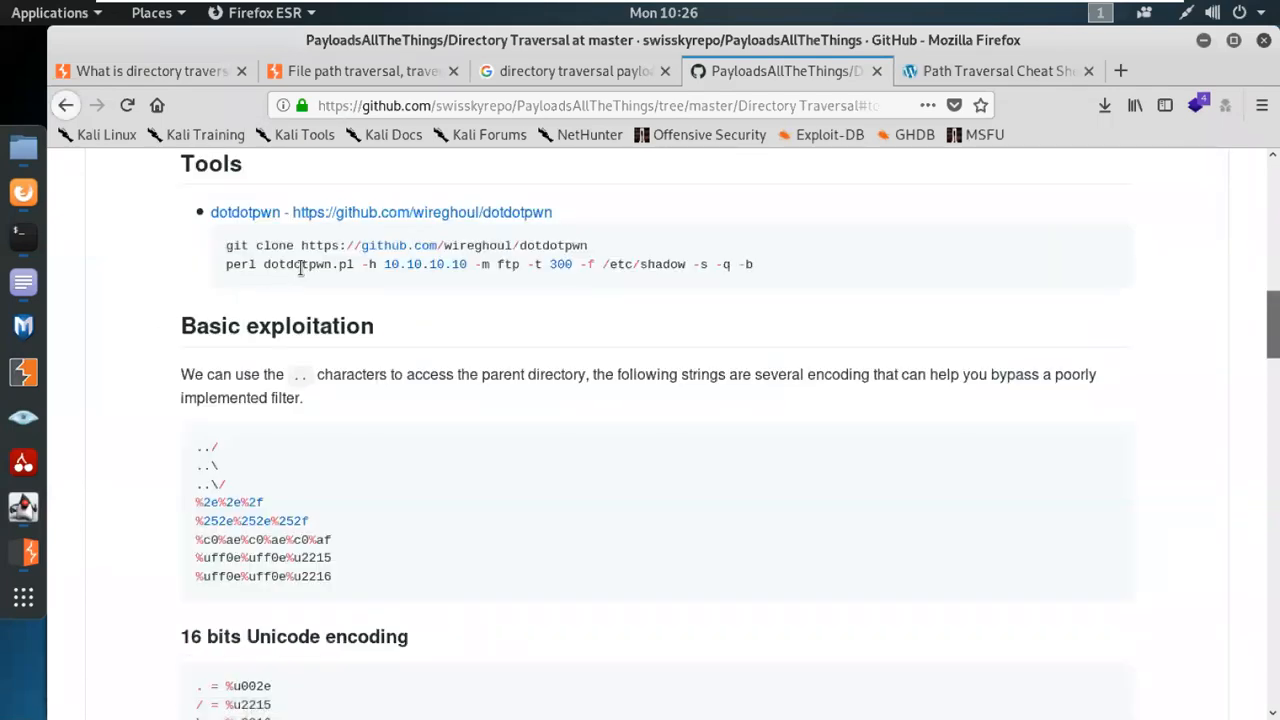
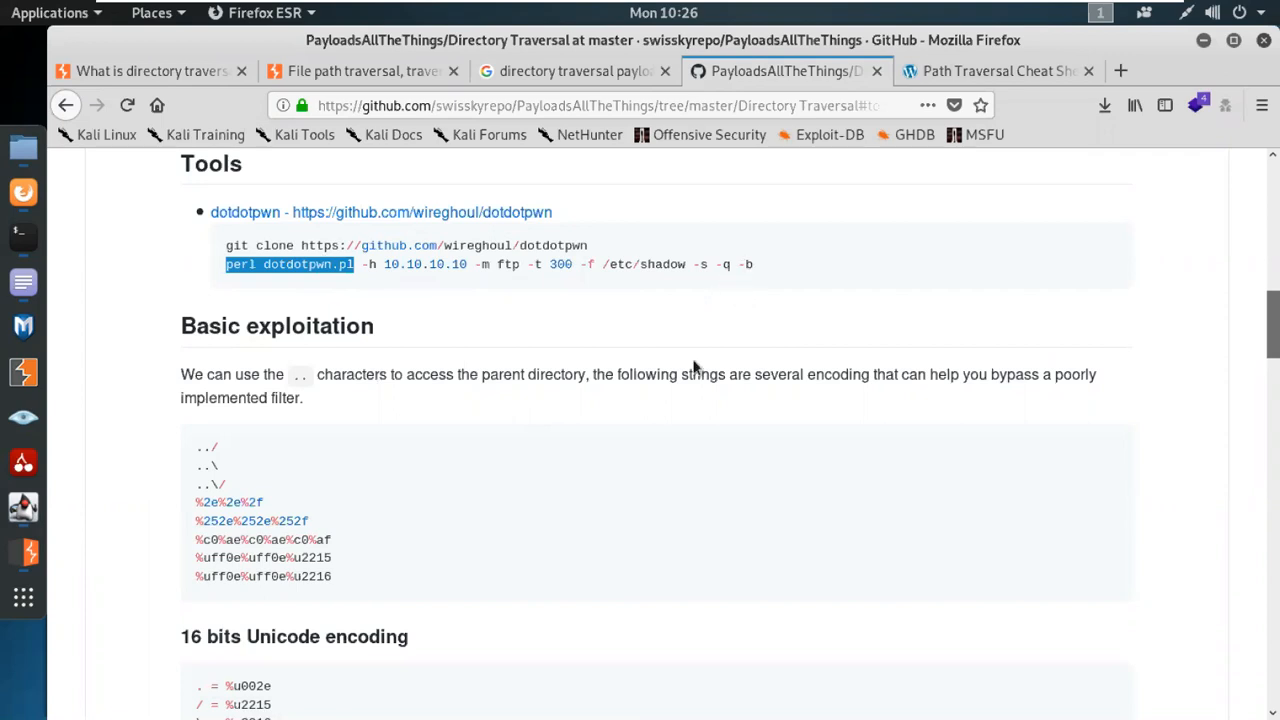
Step: Examine the Basic exploitation payloads, highlighting %2e%2e%2f, and the encoding and "../" bypass variants down to UNC Bypass
{"action": "scroll", "coordinate": [692, 360], "scroll_direction": "up", "scroll_amount": 2}
{"action": "scroll", "coordinate": [663, 369], "scroll_direction": "down", "scroll_amount": 5}
{"action": "scroll", "coordinate": [276, 445], "scroll_direction": "up", "scroll_amount": 1}
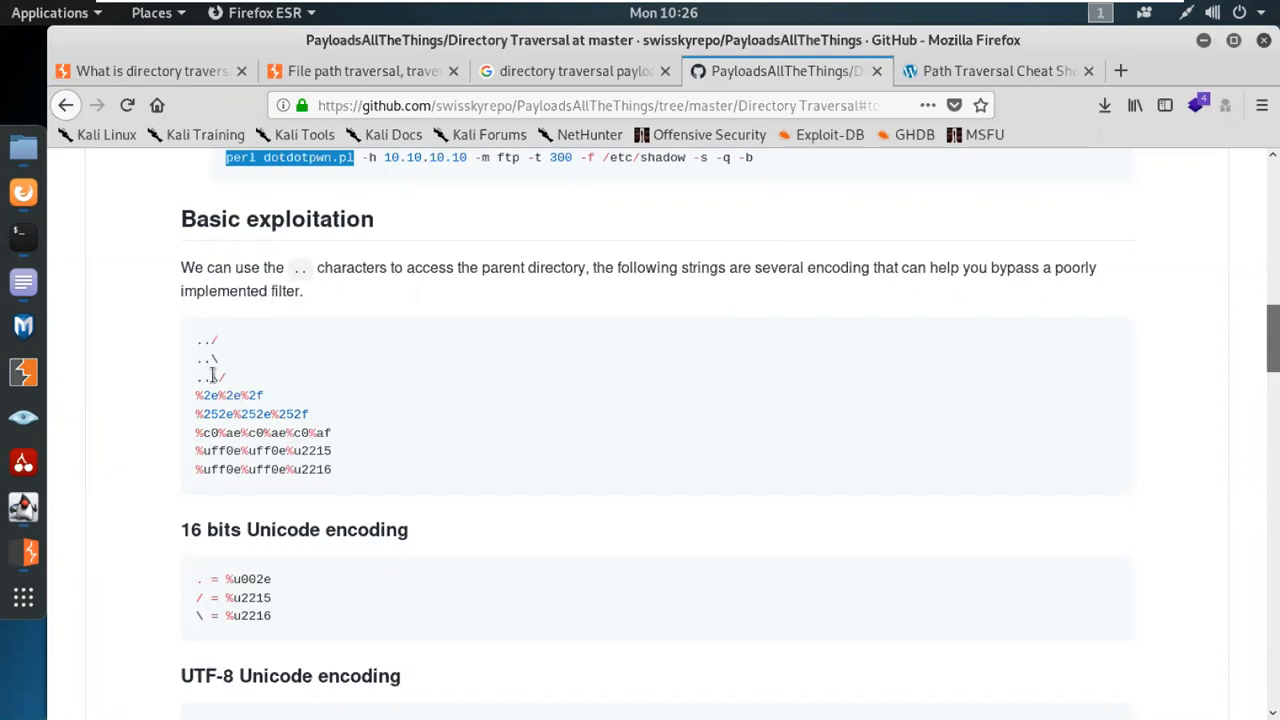
{"action": "left_click_drag", "start_coordinate": [196, 400], "coordinate": [272, 400]}
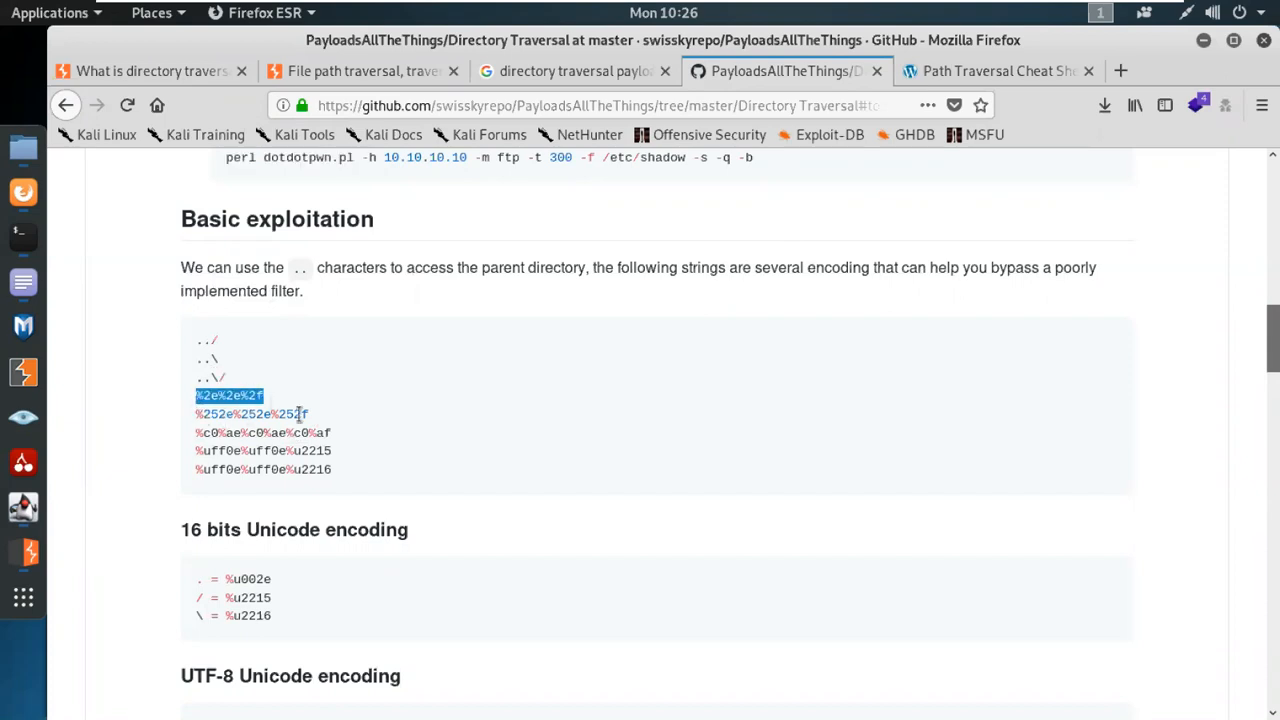
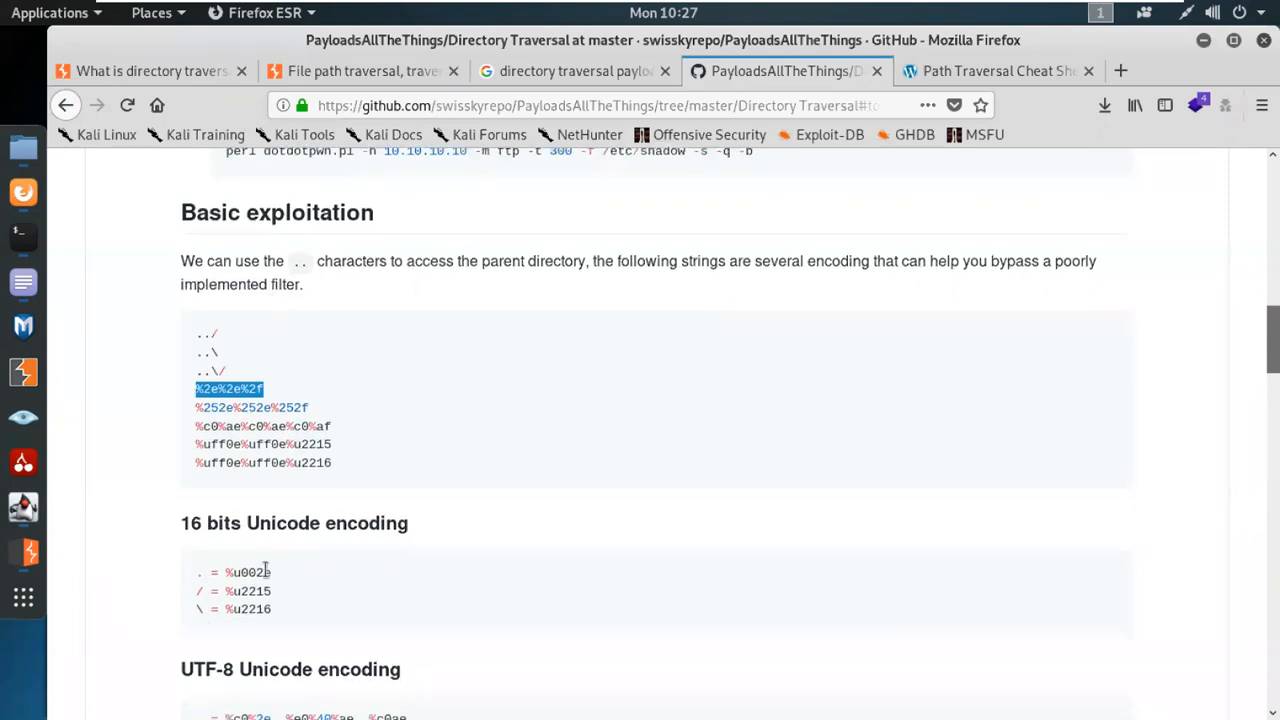
{"action": "scroll", "coordinate": [275, 562], "scroll_direction": "down", "scroll_amount": 3}
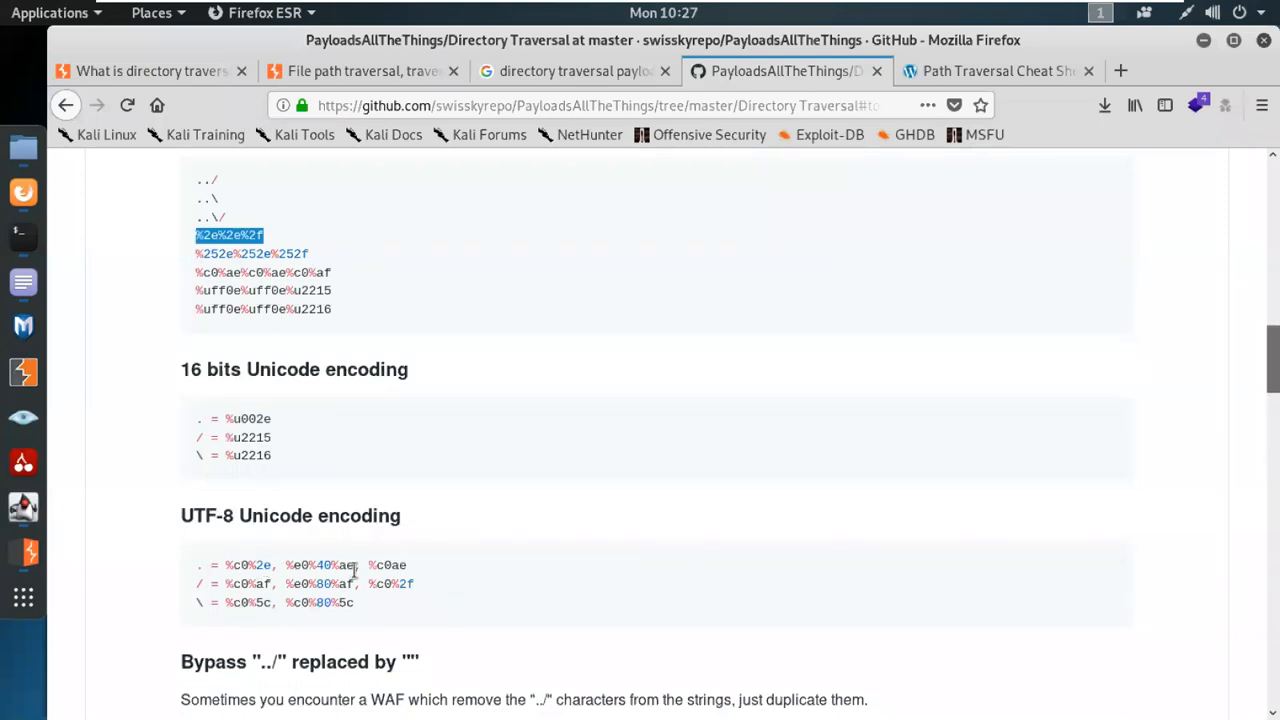
{"action": "scroll", "coordinate": [355, 570], "scroll_direction": "down", "scroll_amount": 3}
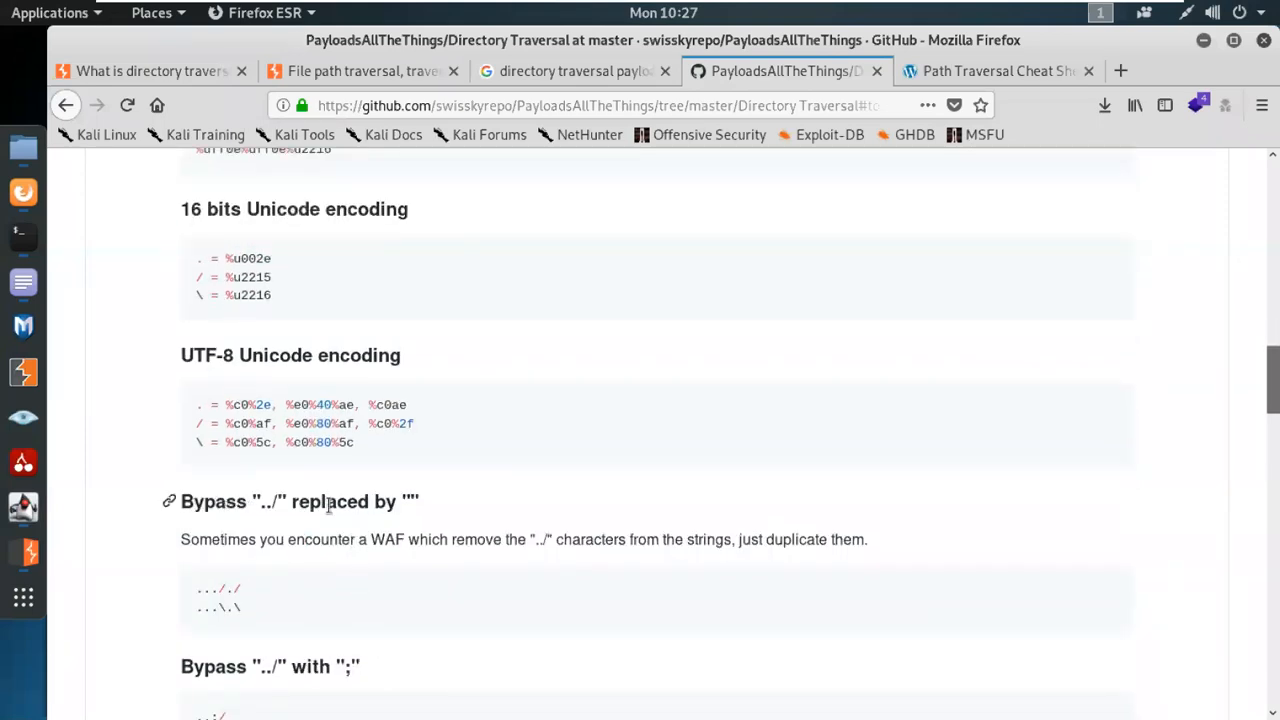
{"action": "scroll", "coordinate": [337, 597], "scroll_direction": "down", "scroll_amount": 3}
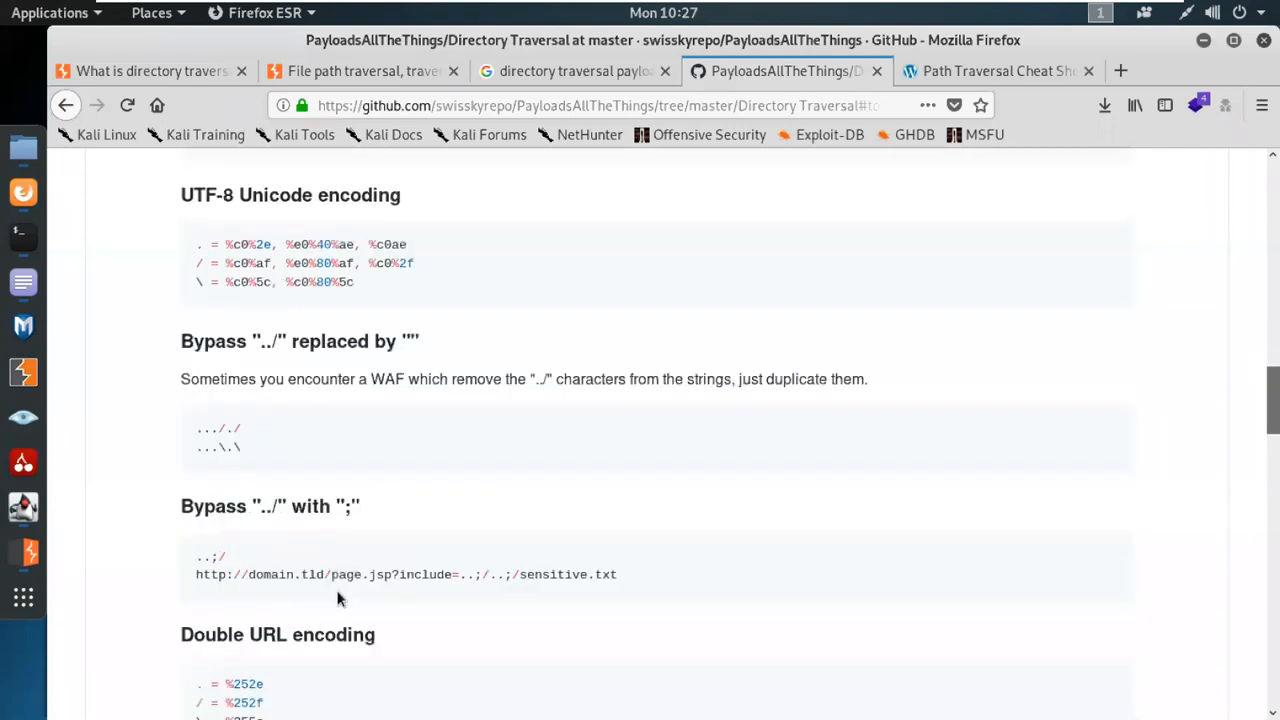
{"action": "scroll", "coordinate": [337, 597], "scroll_direction": "down", "scroll_amount": 4}
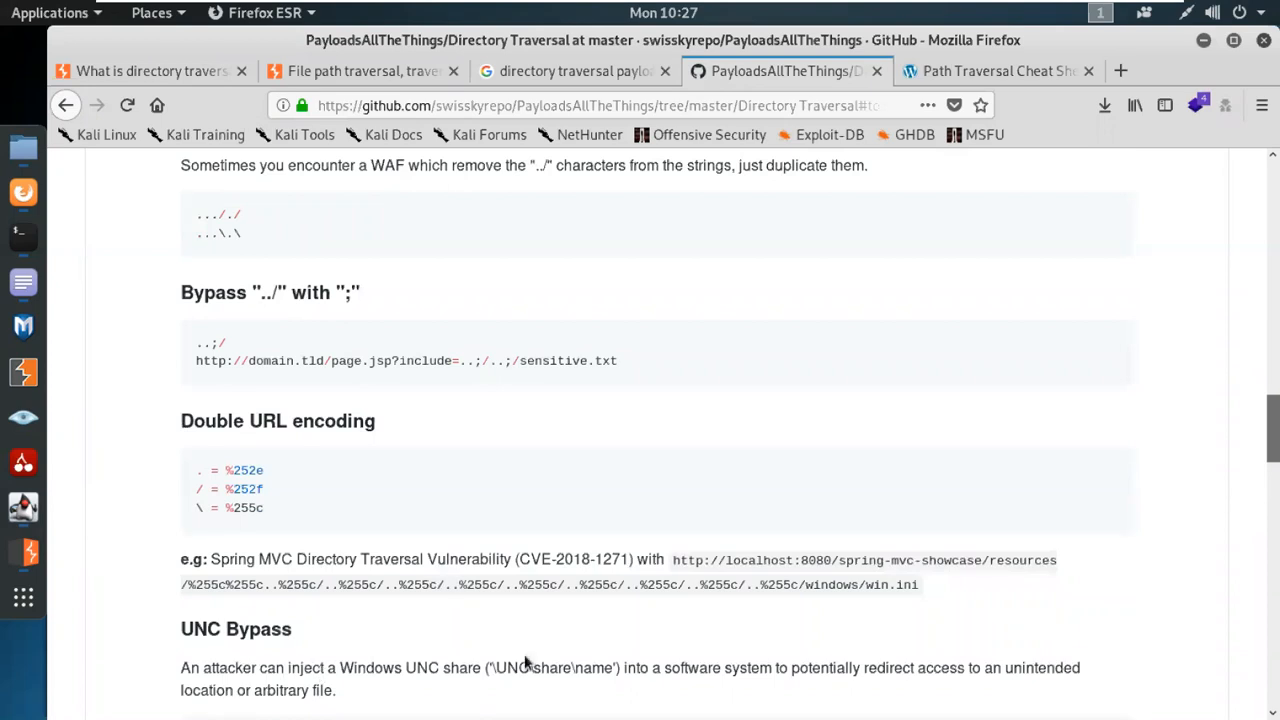
{"action": "scroll", "coordinate": [521, 664], "scroll_direction": "down", "scroll_amount": 3}
Step: Examine the Path Traversal lists of interesting Linux files, Windows files and controllable log files, down to the References
{"action": "scroll", "coordinate": [521, 664], "scroll_direction": "down", "scroll_amount": 6}
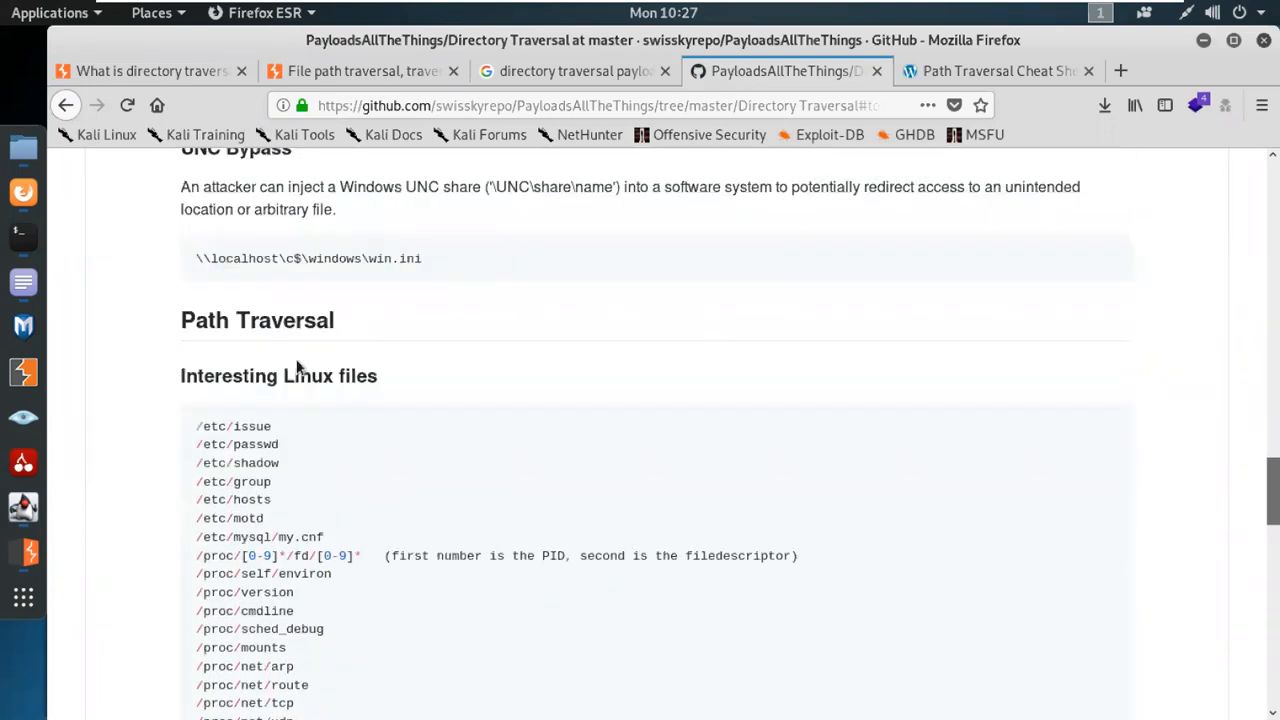
{"action": "scroll", "coordinate": [322, 545], "scroll_direction": "down", "scroll_amount": 10}
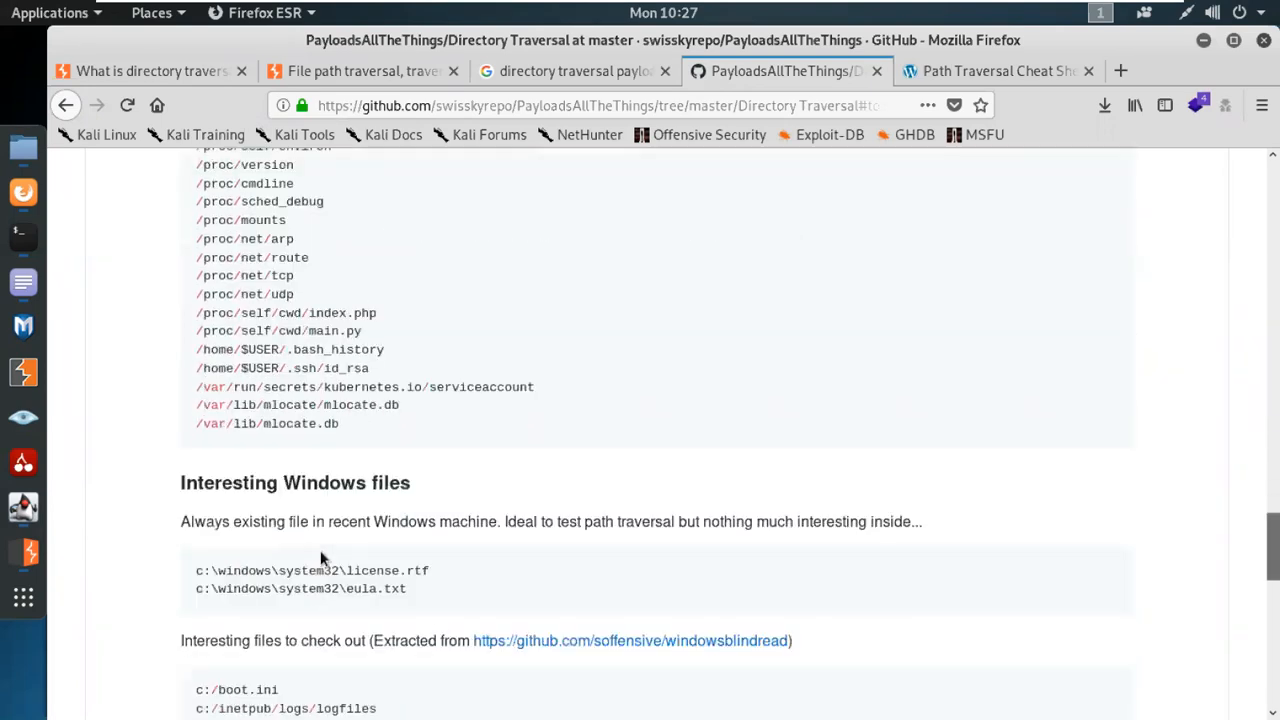
{"action": "scroll", "coordinate": [320, 553], "scroll_direction": "down", "scroll_amount": 8}
{"action": "scroll", "coordinate": [415, 712], "scroll_direction": "up", "scroll_amount": 3}
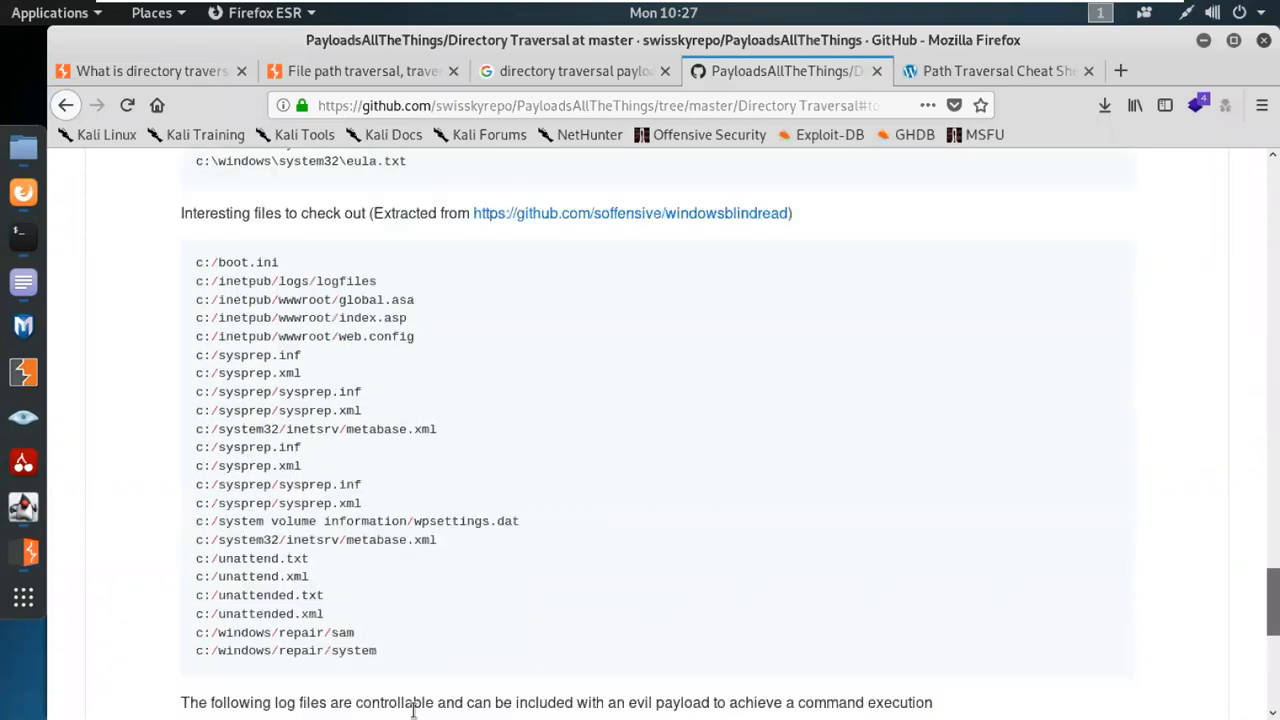
{"action": "scroll", "coordinate": [413, 710], "scroll_direction": "up", "scroll_amount": 10}
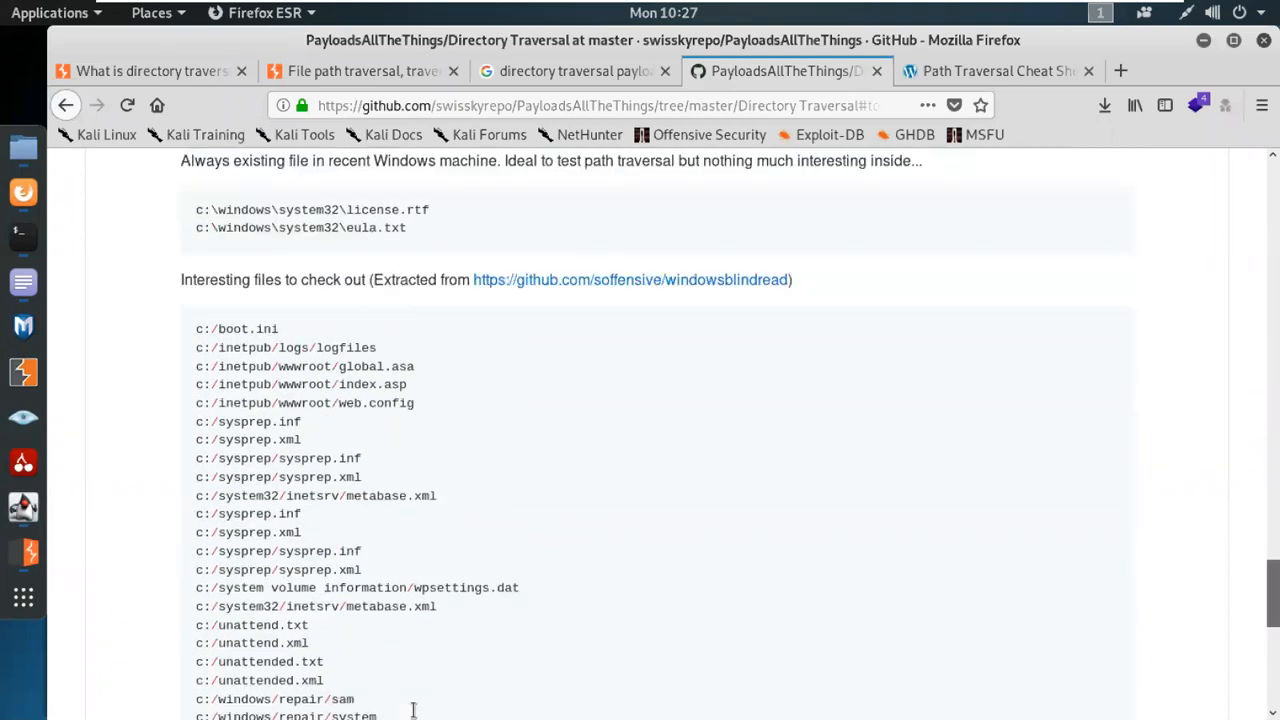
{"action": "scroll", "coordinate": [405, 677], "scroll_direction": "up", "scroll_amount": 3}
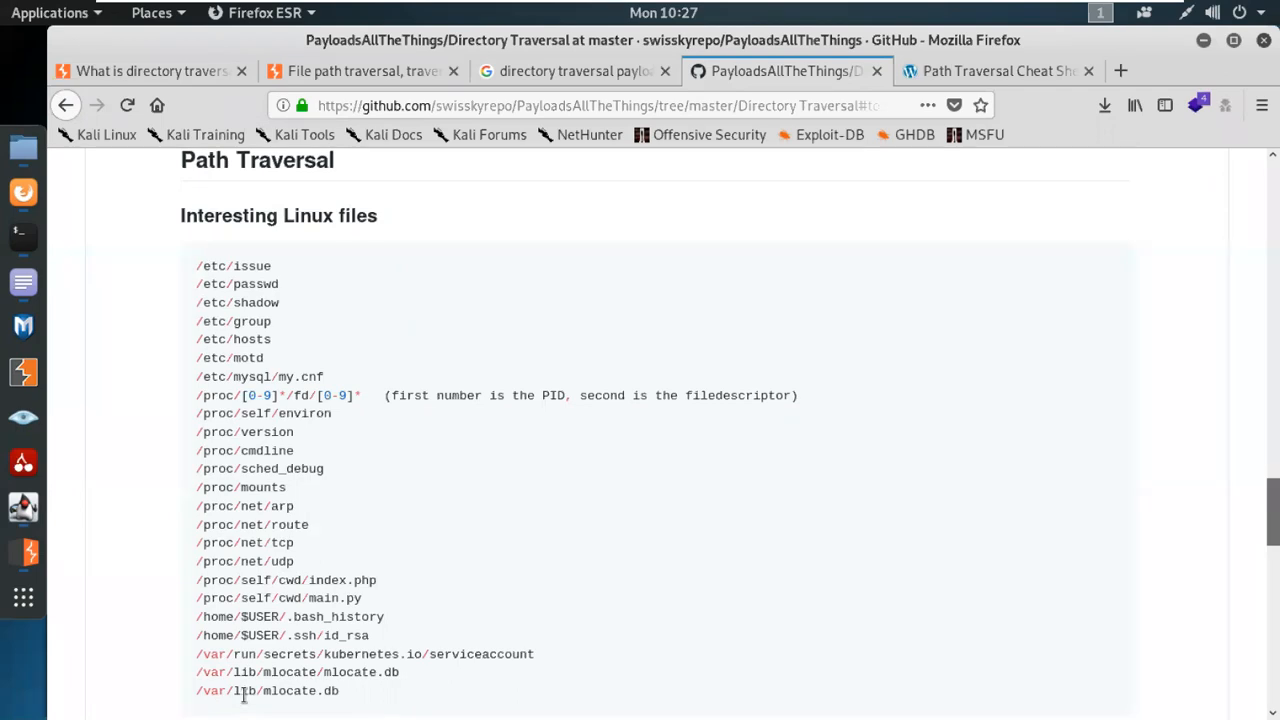
{"action": "scroll", "coordinate": [242, 695], "scroll_direction": "down", "scroll_amount": 8}
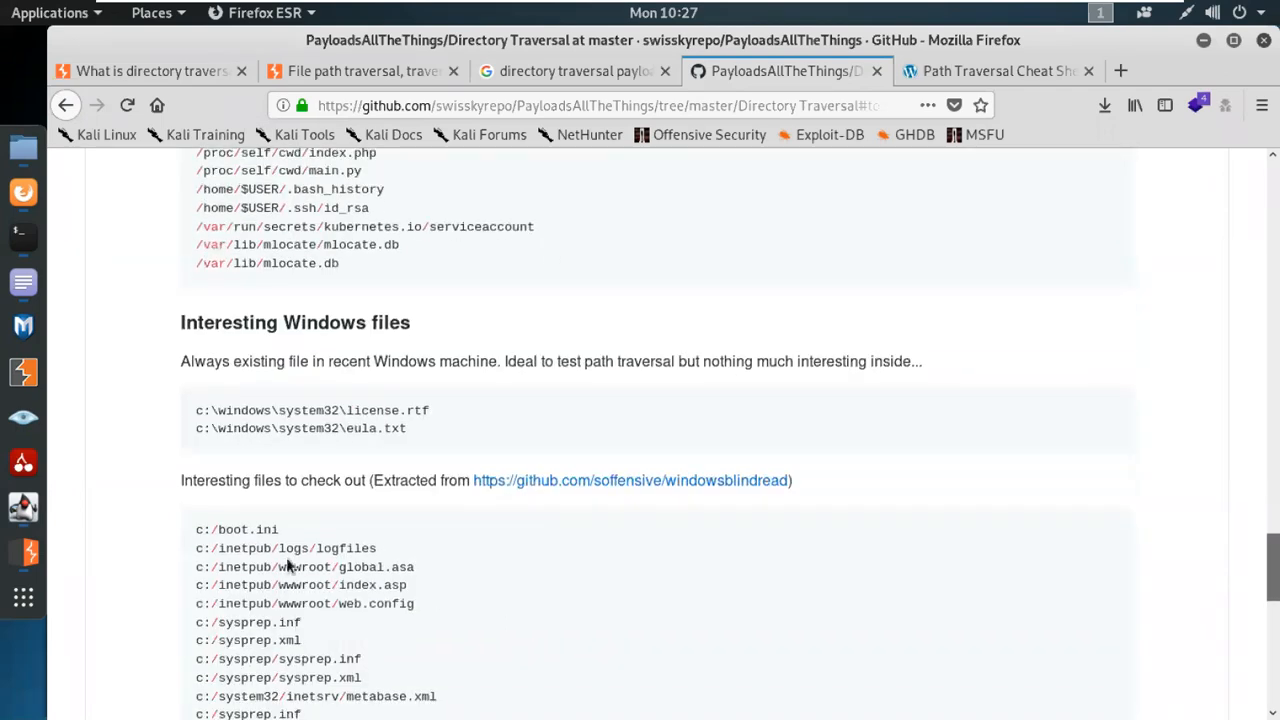
{"action": "scroll", "coordinate": [290, 555], "scroll_direction": "down", "scroll_amount": 3}
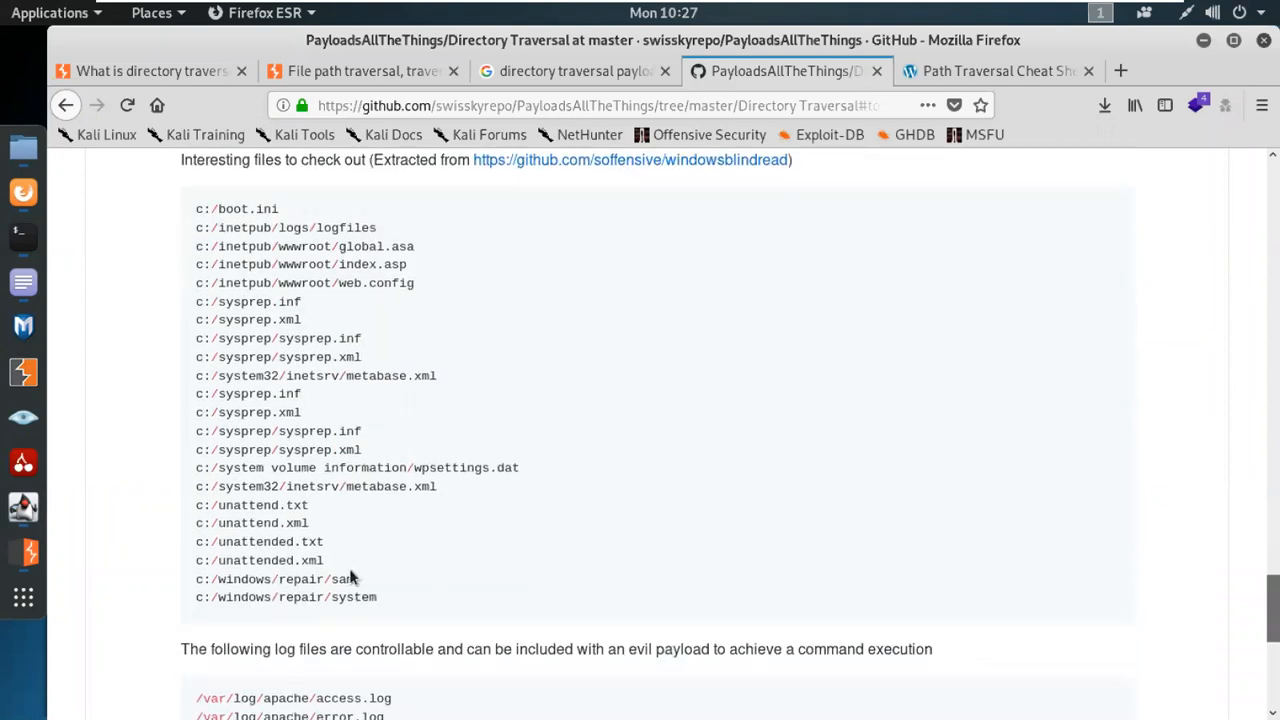
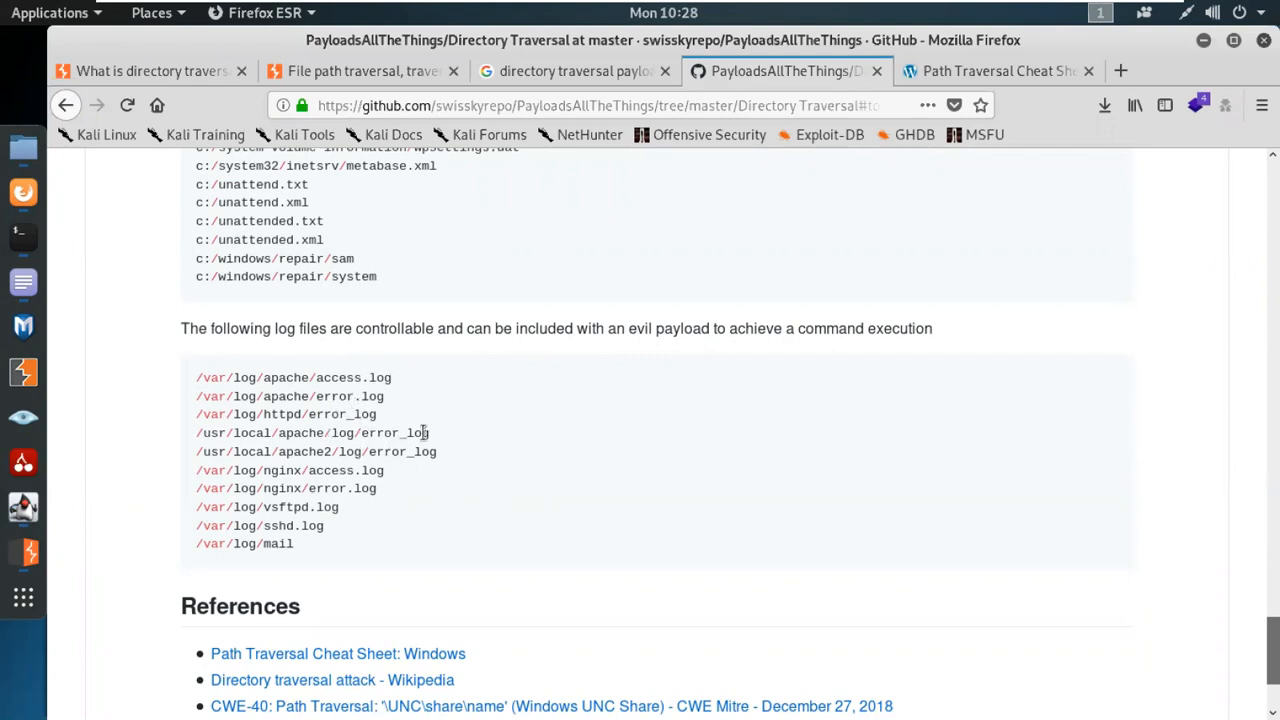
{"action": "scroll", "coordinate": [469, 546], "scroll_direction": "down", "scroll_amount": 3}
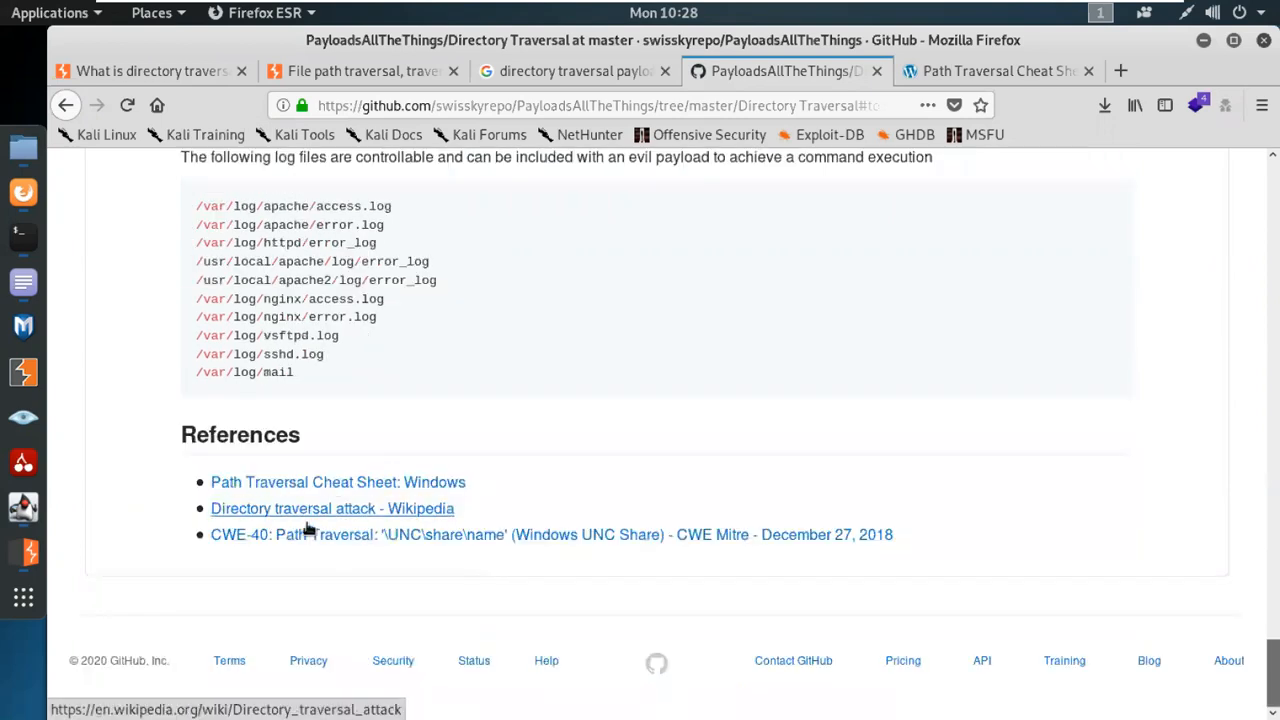
Step: Examine the traversal strings and common file paths in GracefulSecurity's Path Traversal Cheat Sheet for Linux
{"action": "left_click", "coordinate": [966, 80]}
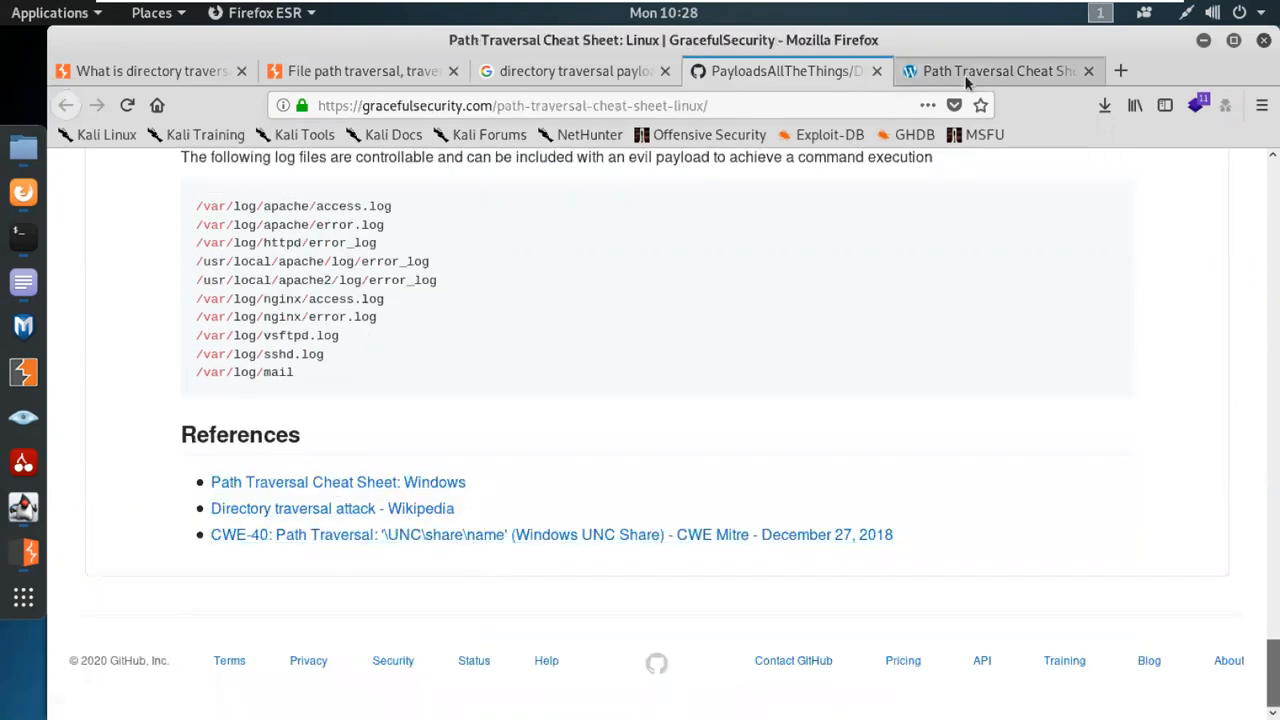
{"action": "scroll", "coordinate": [626, 349], "scroll_direction": "down", "scroll_amount": 5}
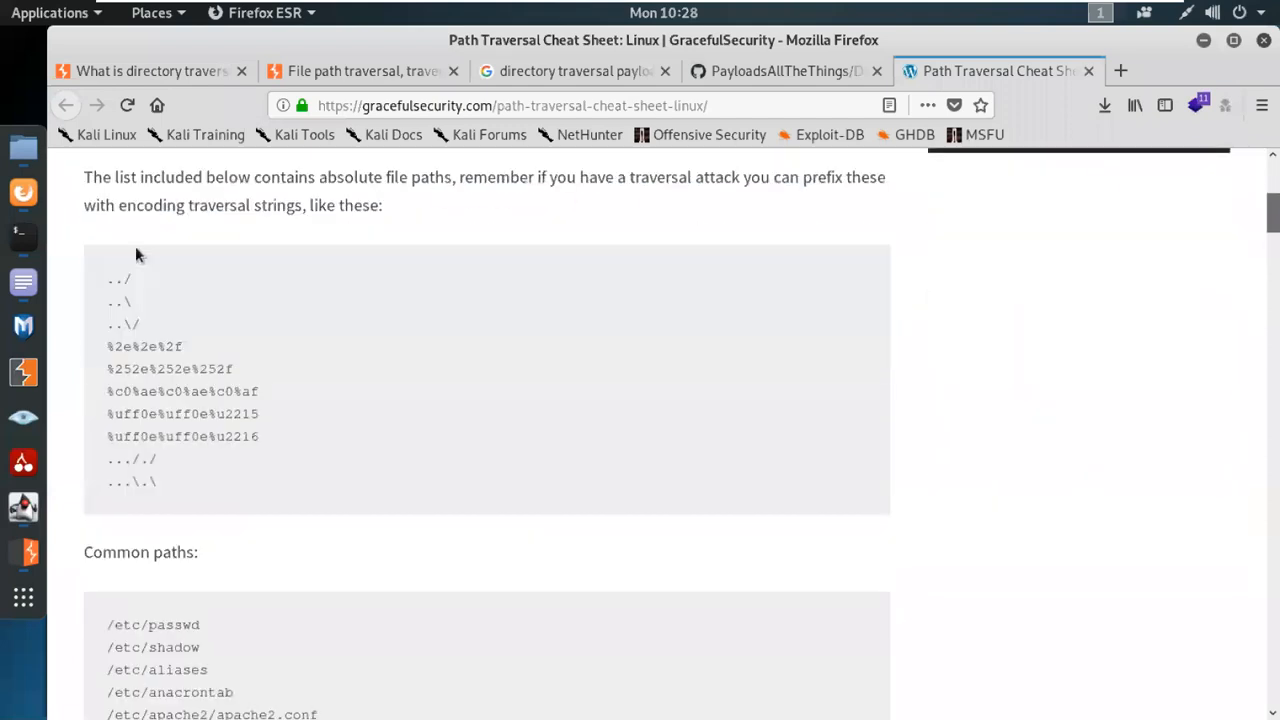
{"action": "scroll", "coordinate": [206, 517], "scroll_direction": "up", "scroll_amount": 1}
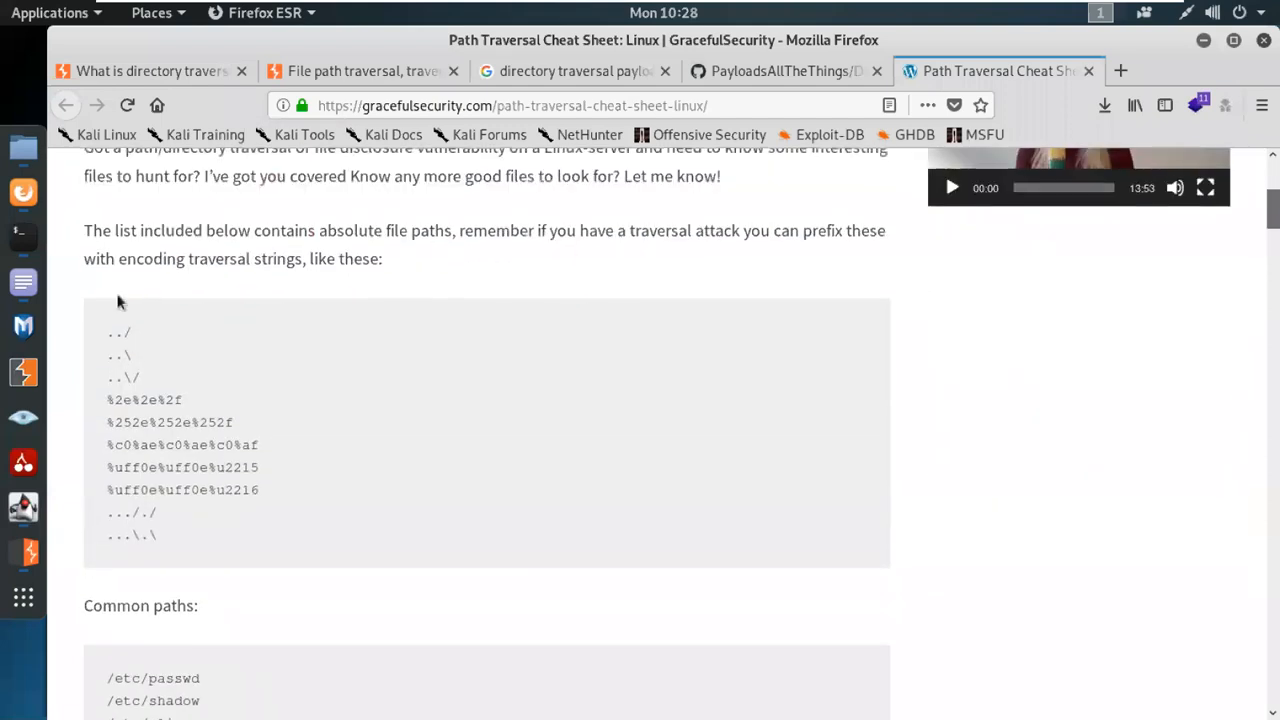
{"action": "scroll", "coordinate": [186, 535], "scroll_direction": "down", "scroll_amount": 7}
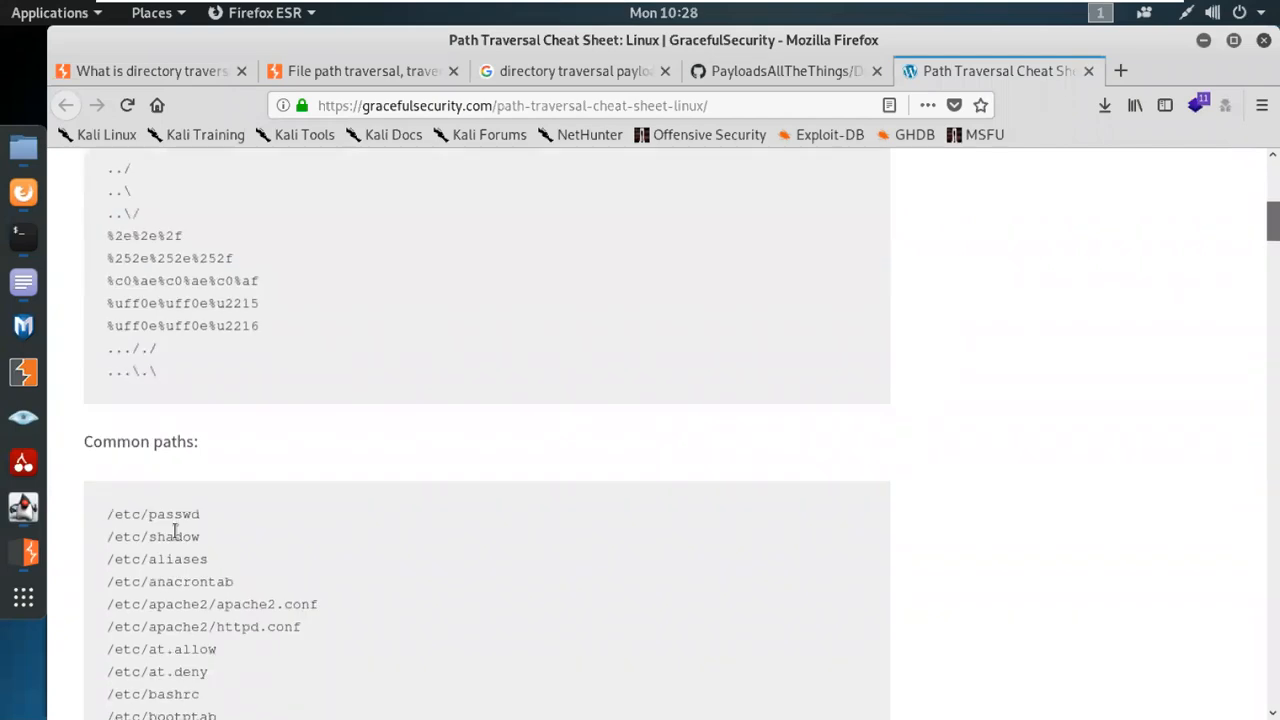
{"action": "scroll", "coordinate": [257, 643], "scroll_direction": "down", "scroll_amount": 20}
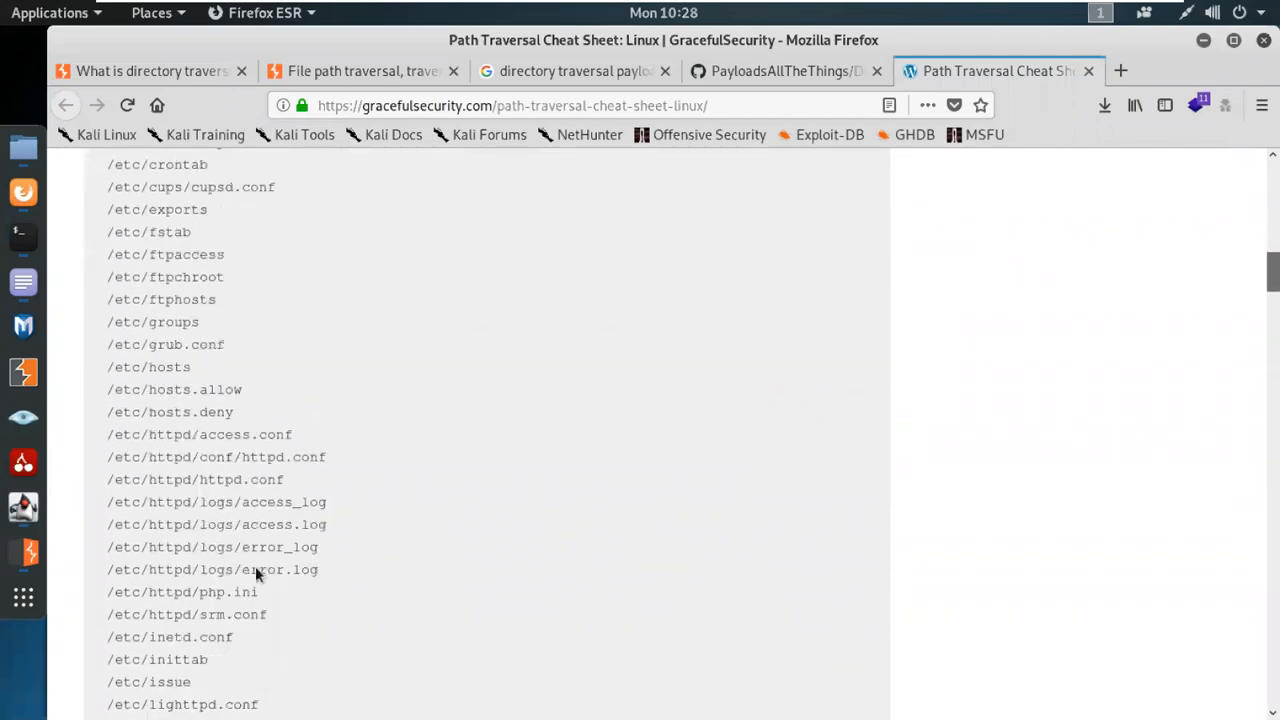
{"action": "scroll", "coordinate": [246, 559], "scroll_direction": "down", "scroll_amount": 20}
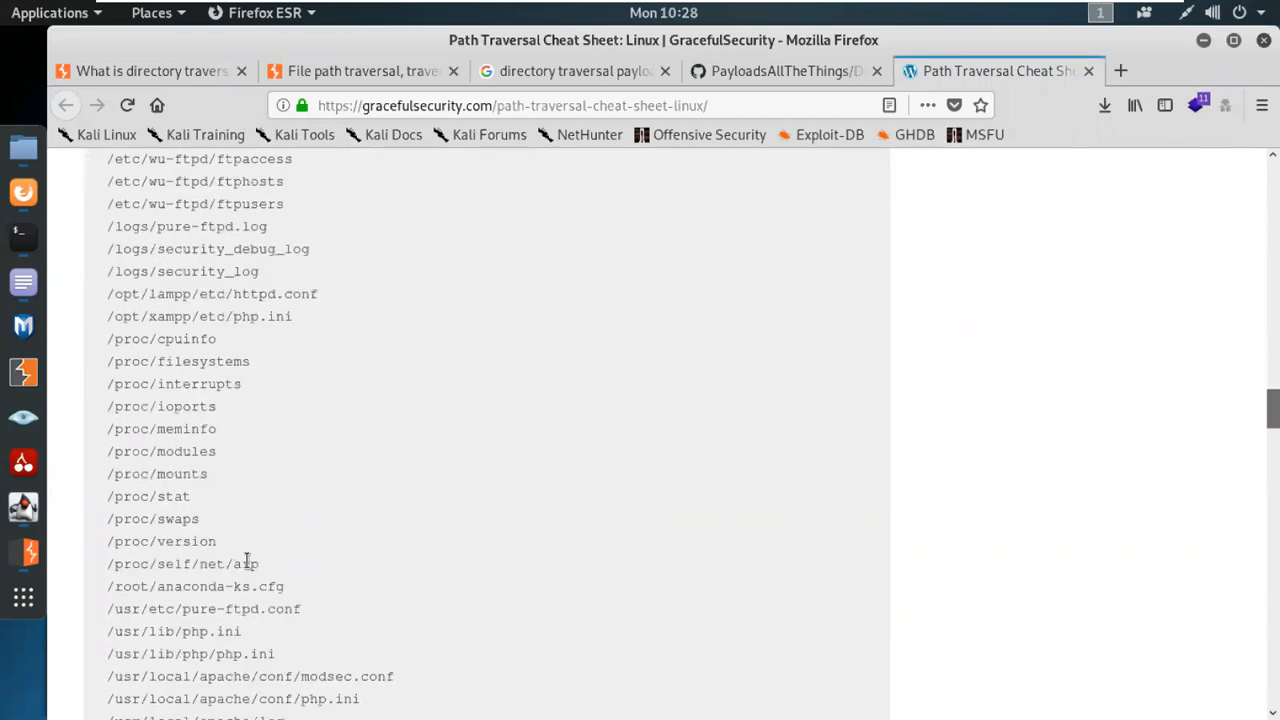
{"action": "scroll", "coordinate": [246, 560], "scroll_direction": "down", "scroll_amount": 20}
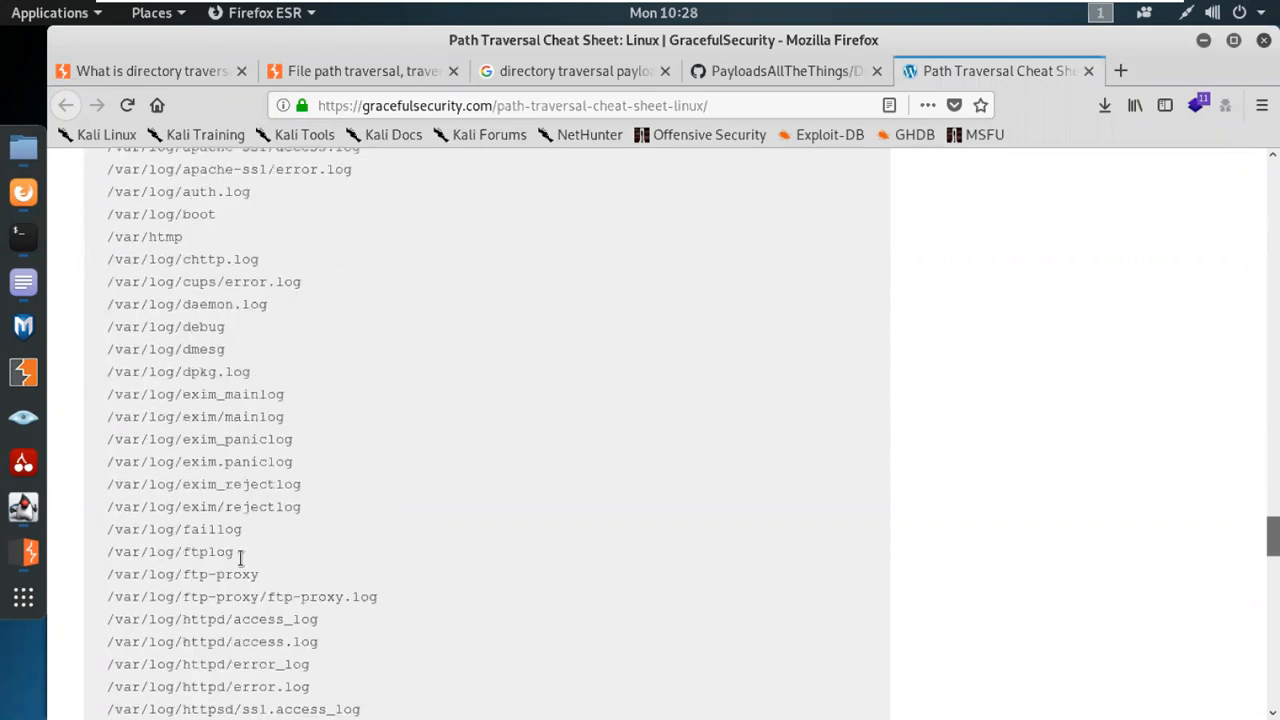
{"action": "scroll", "coordinate": [239, 560], "scroll_direction": "down", "scroll_amount": 19}
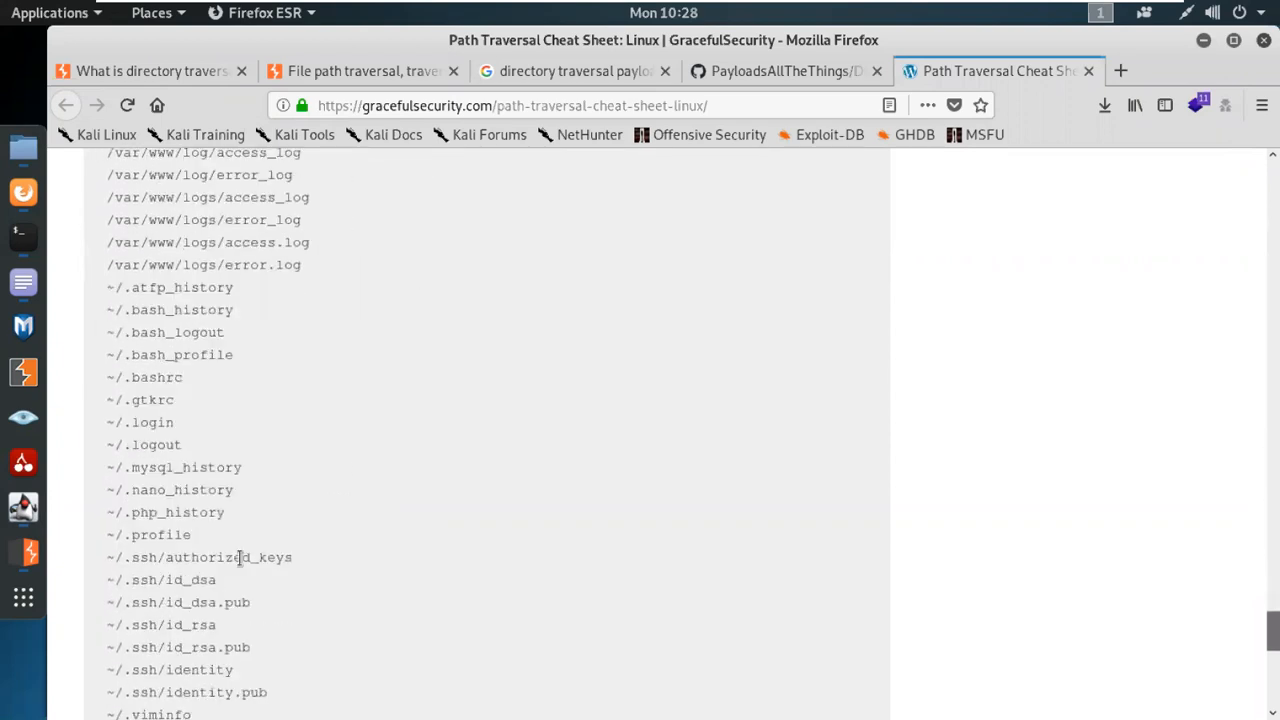
{"action": "scroll", "coordinate": [239, 559], "scroll_direction": "up", "scroll_amount": 16}
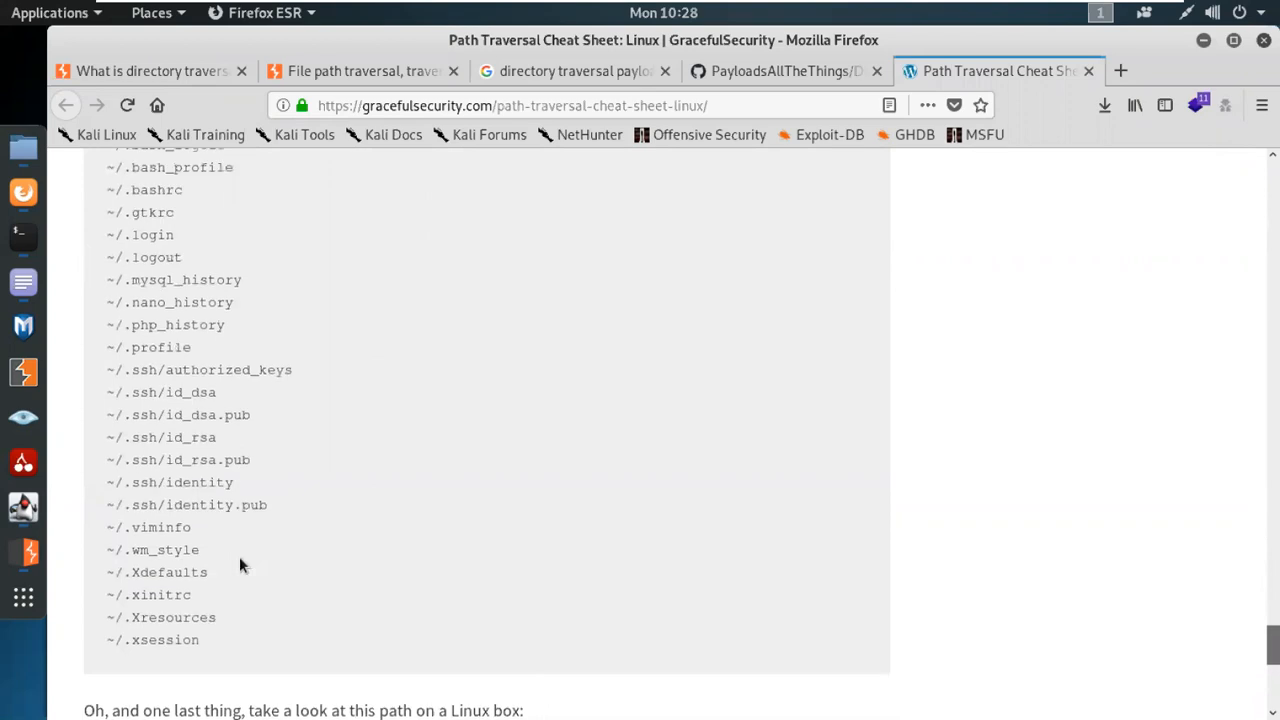
{"action": "scroll", "coordinate": [239, 556], "scroll_direction": "up", "scroll_amount": 20}
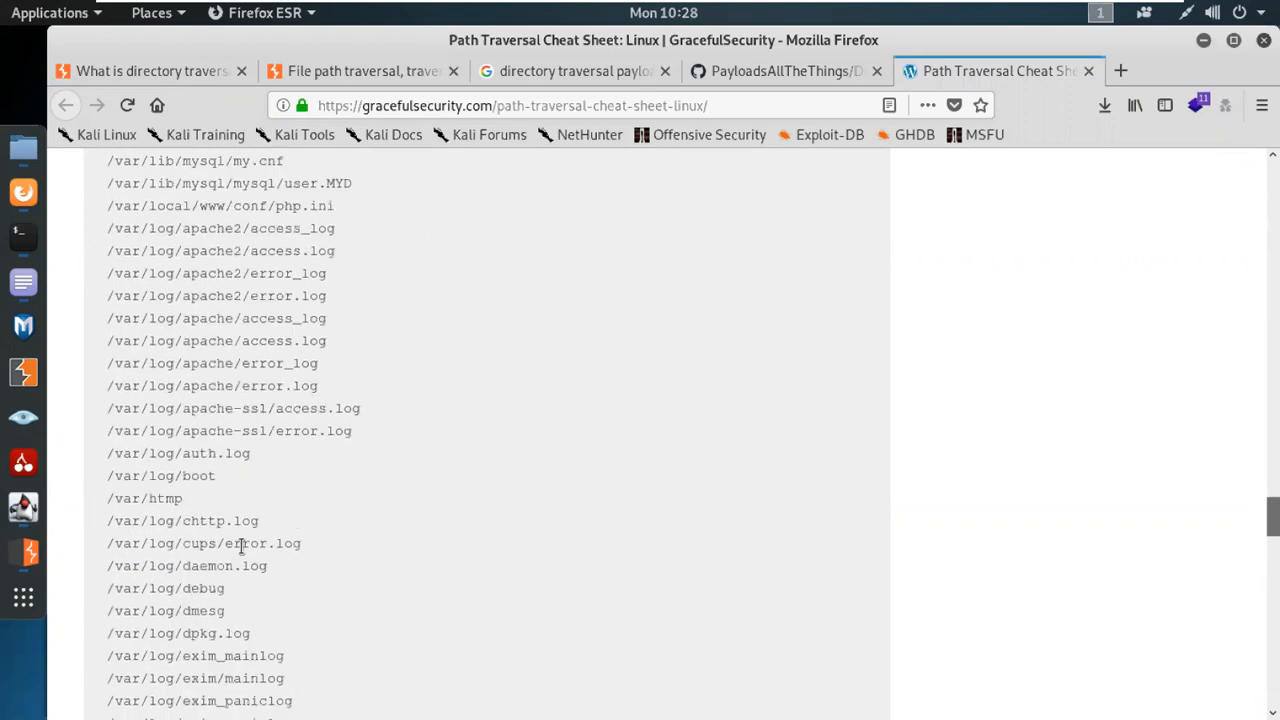
{"action": "scroll", "coordinate": [242, 546], "scroll_direction": "up", "scroll_amount": 20}
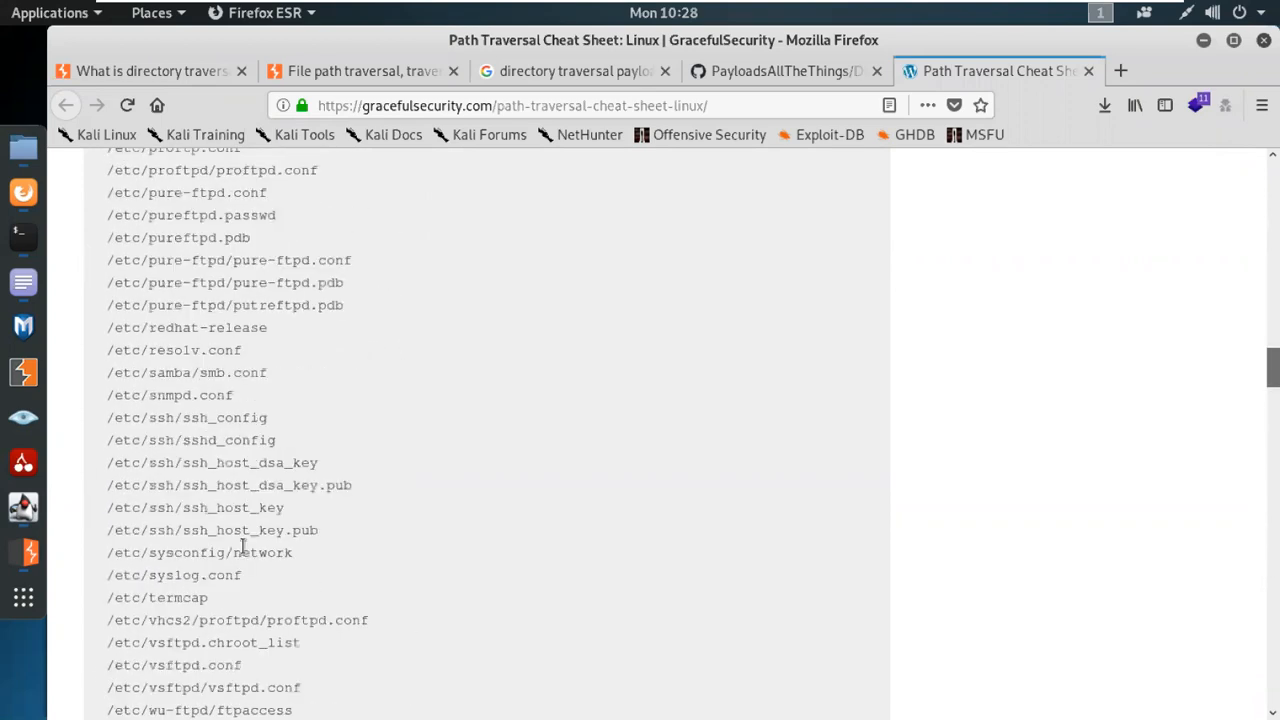
{"action": "scroll", "coordinate": [242, 546], "scroll_direction": "up", "scroll_amount": 20}
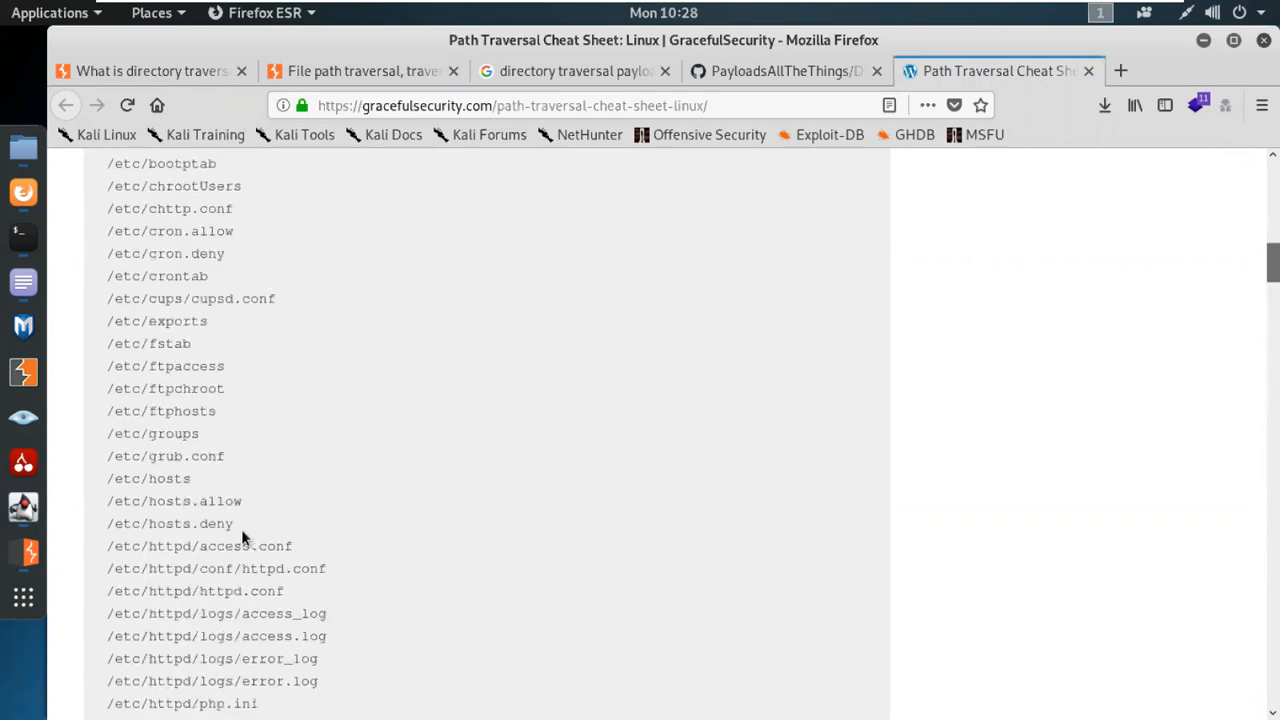
{"action": "scroll", "coordinate": [246, 535], "scroll_direction": "up", "scroll_amount": 4}
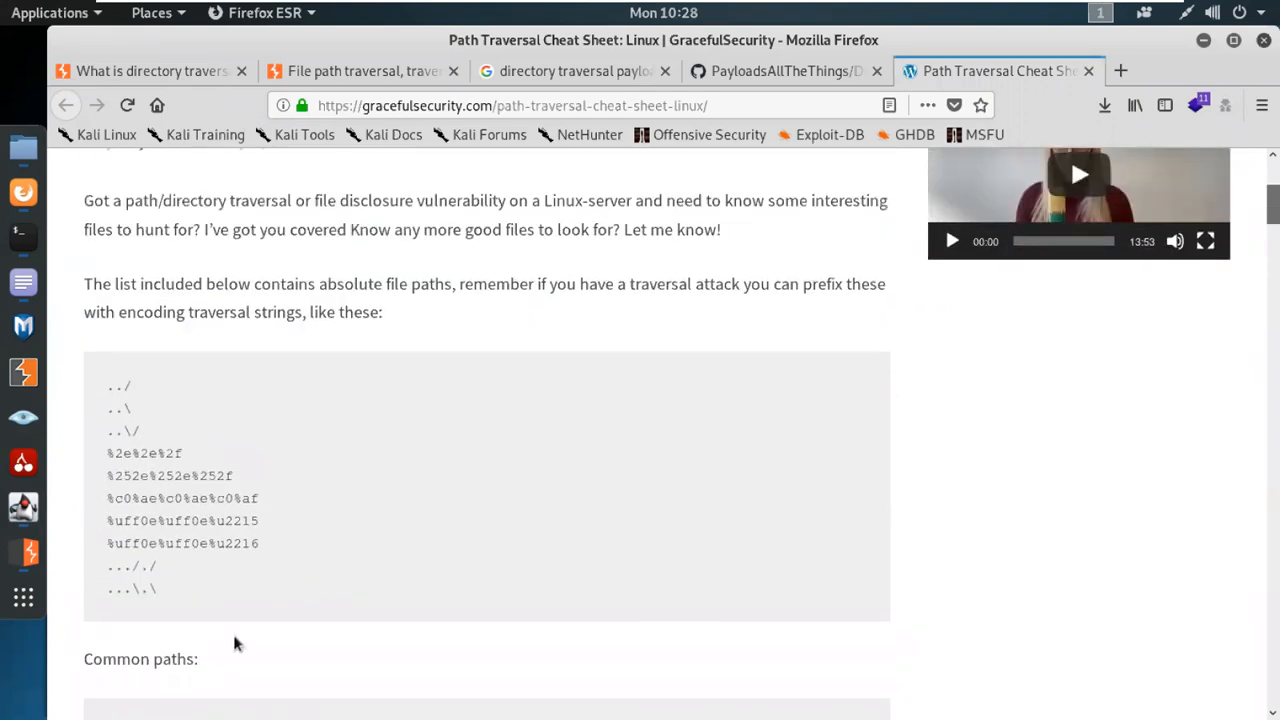
{"action": "scroll", "coordinate": [236, 642], "scroll_direction": "down", "scroll_amount": 4}
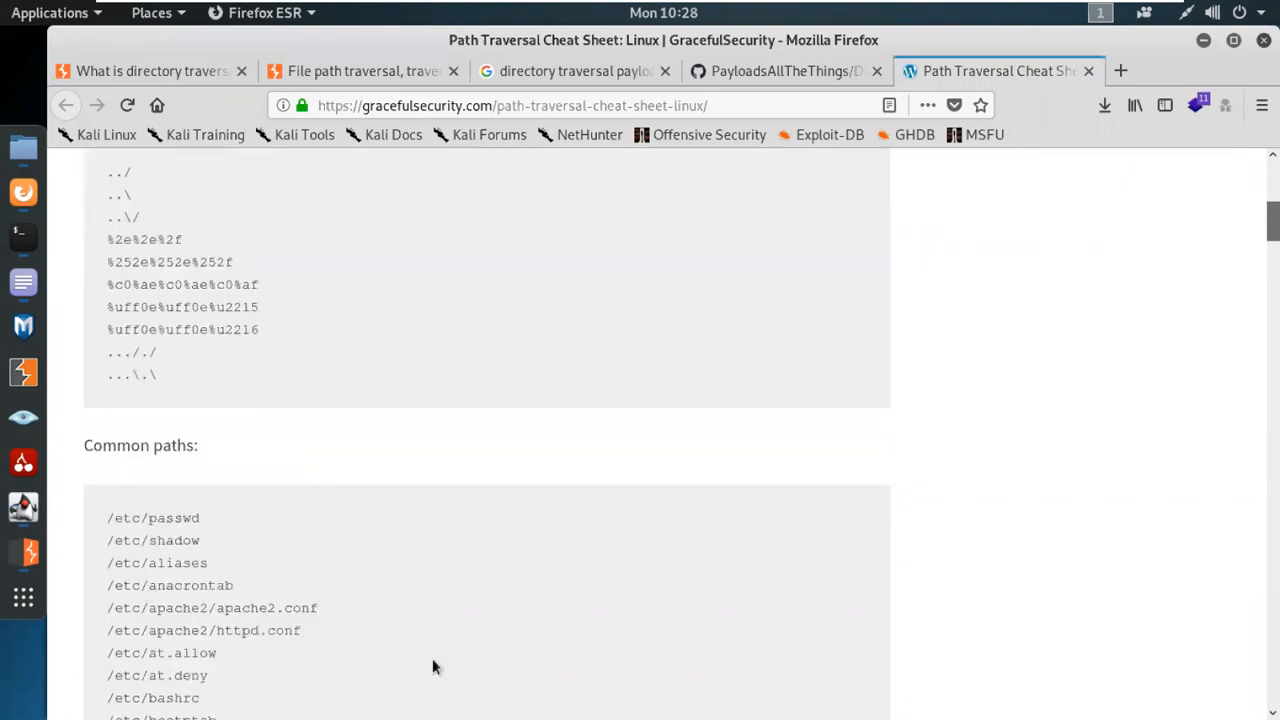
{"action": "scroll", "coordinate": [440, 650], "scroll_direction": "up", "scroll_amount": 4}
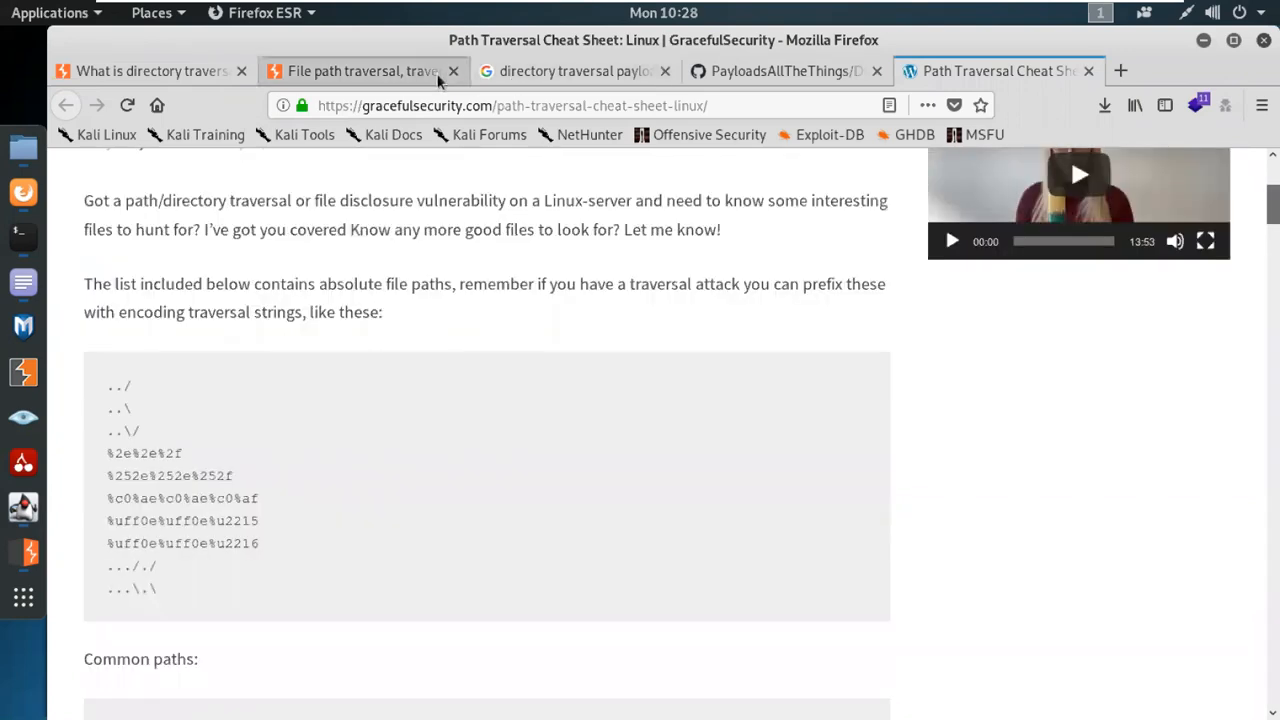
Step: Return to the Web Security Academy directory traversal article and highlight the paragraph on nested traversal sequences
{"action": "left_click", "coordinate": [410, 71]}
{"action": "left_click", "coordinate": [185, 71]}
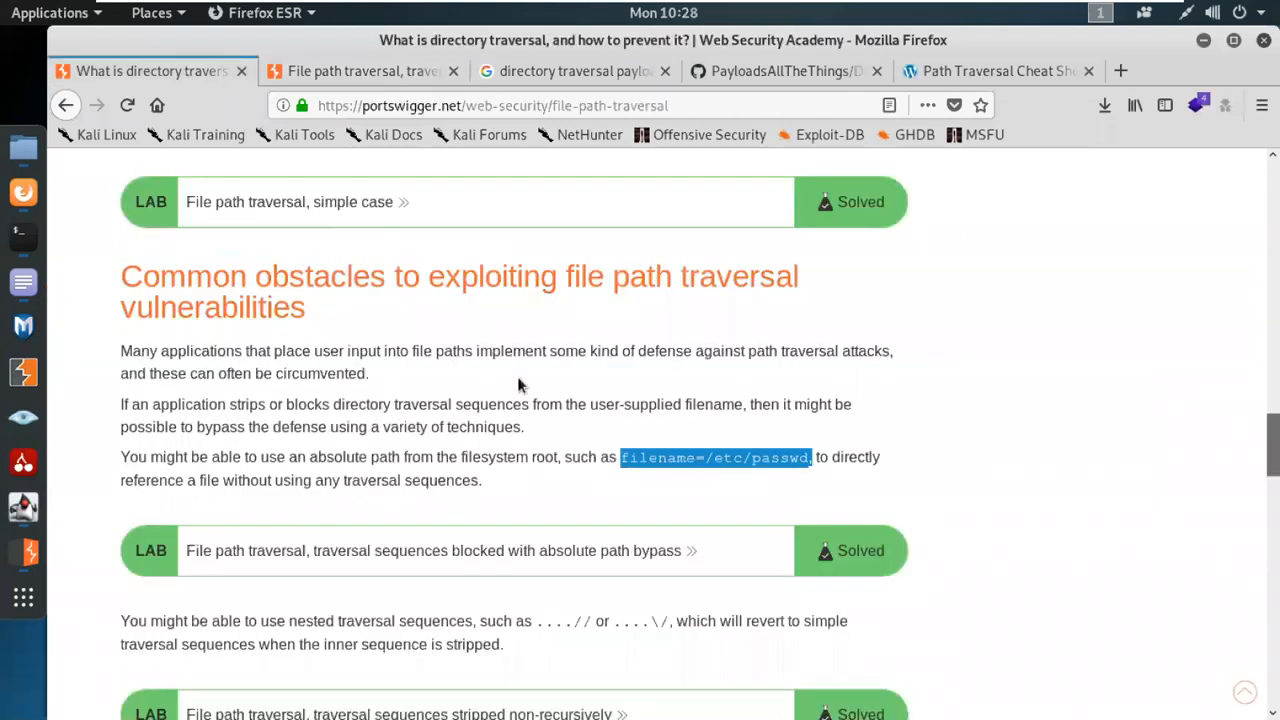
{"action": "scroll", "coordinate": [515, 459], "scroll_direction": "down", "scroll_amount": 2}
{"action": "scroll", "coordinate": [515, 459], "scroll_direction": "down", "scroll_amount": 2}
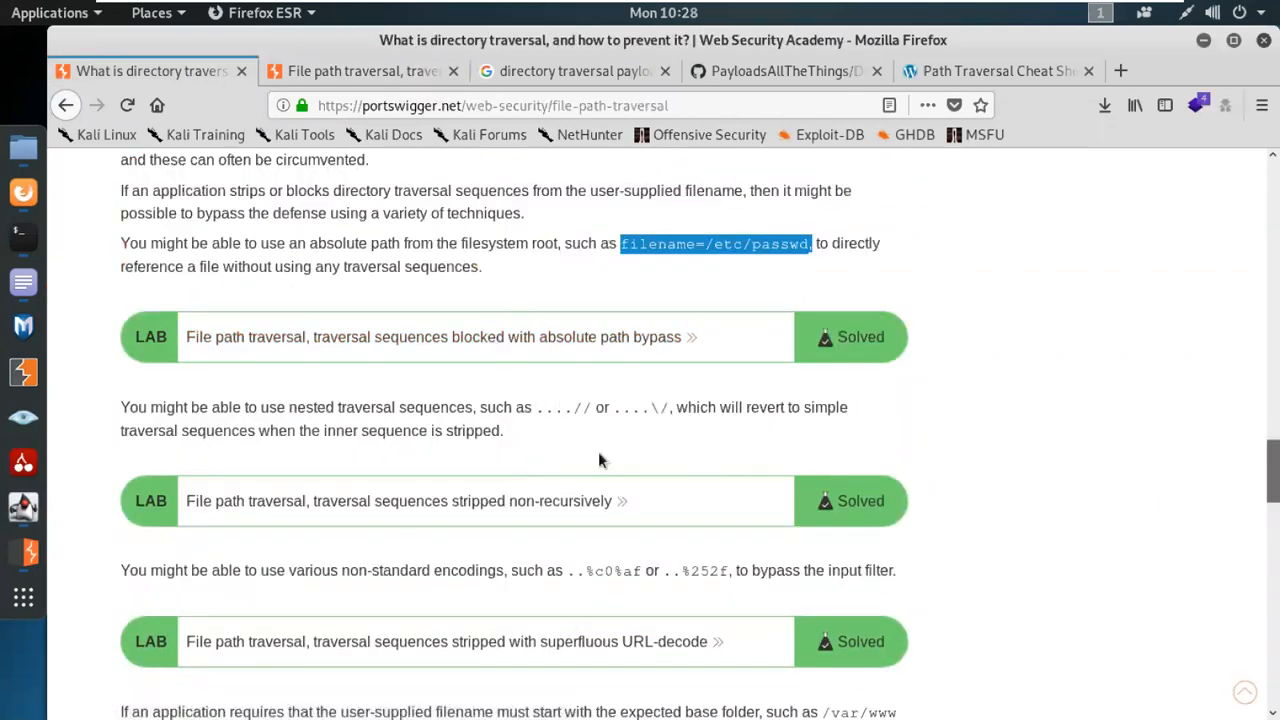
{"action": "scroll", "coordinate": [593, 427], "scroll_direction": "down", "scroll_amount": 2}
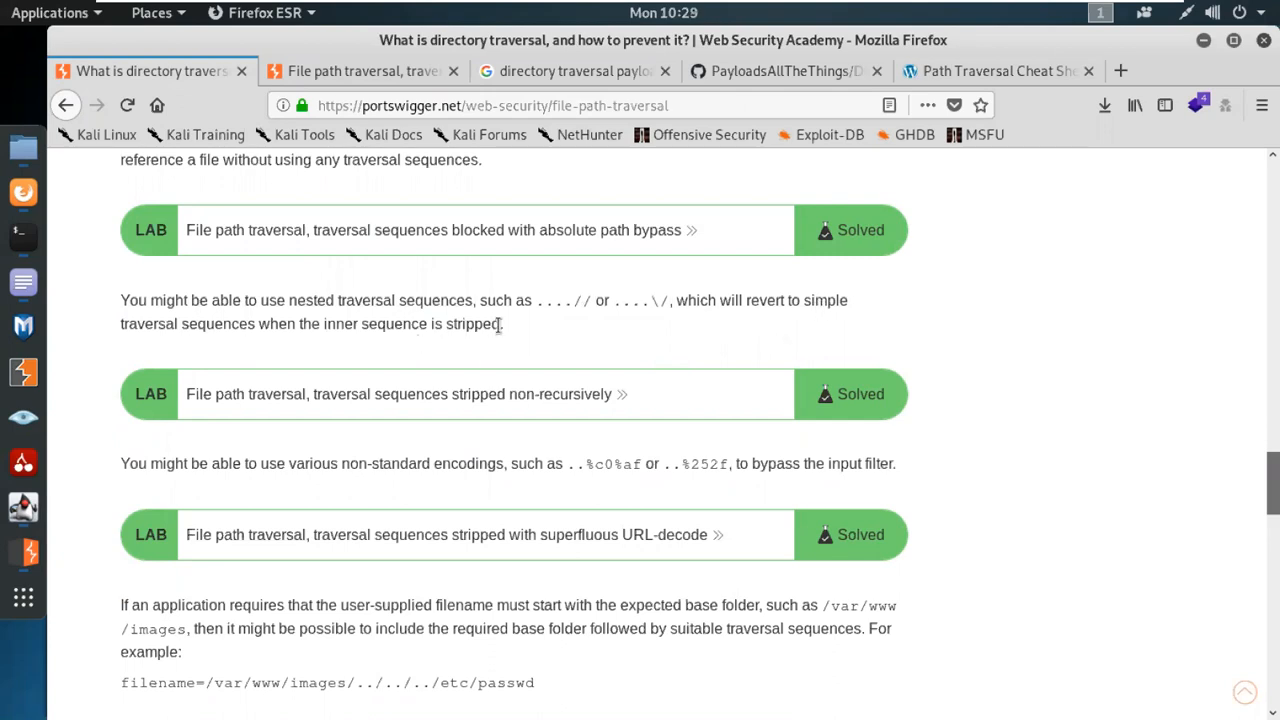
{"action": "left_click_drag", "start_coordinate": [501, 324], "coordinate": [121, 300]}
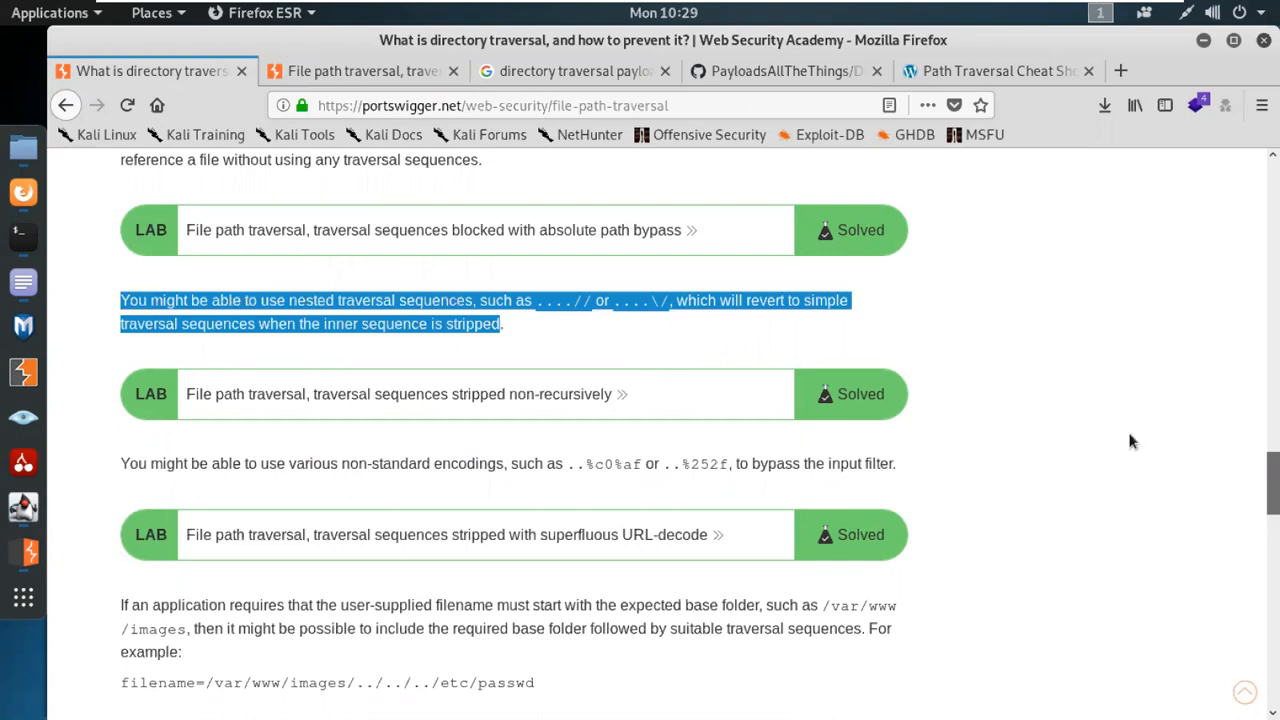
{"action": "left_click", "coordinate": [1121, 9]}
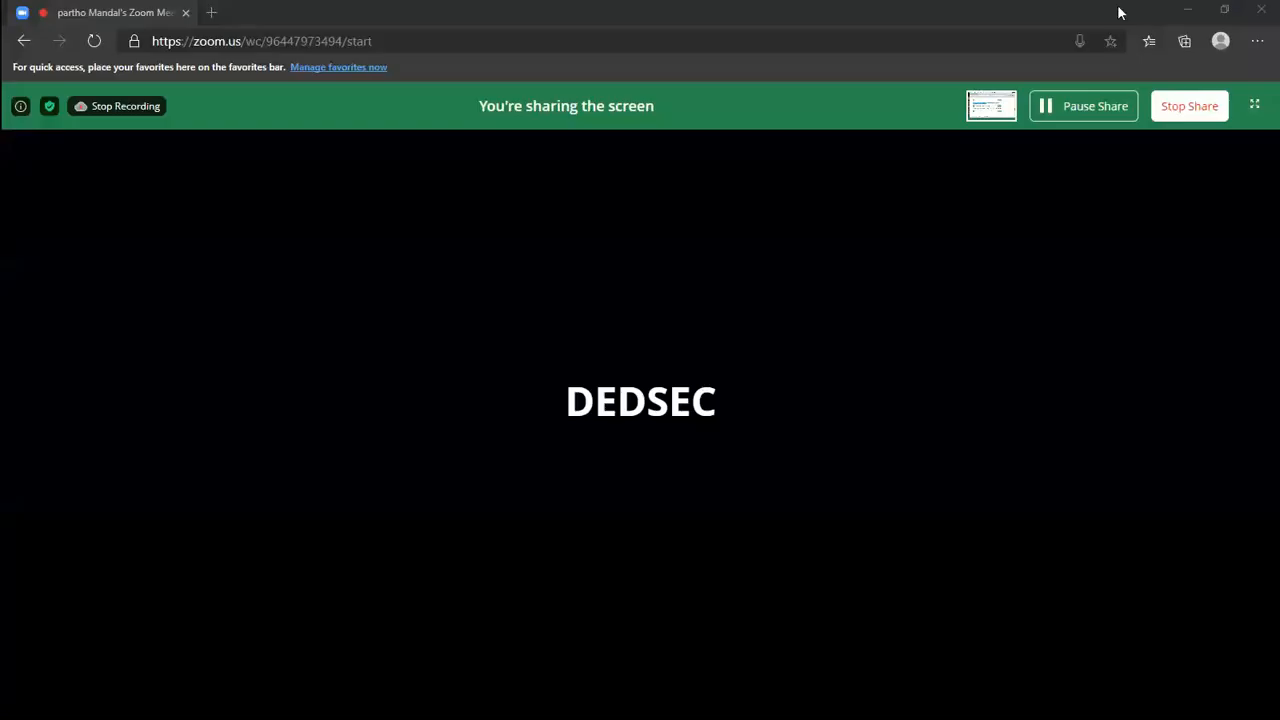